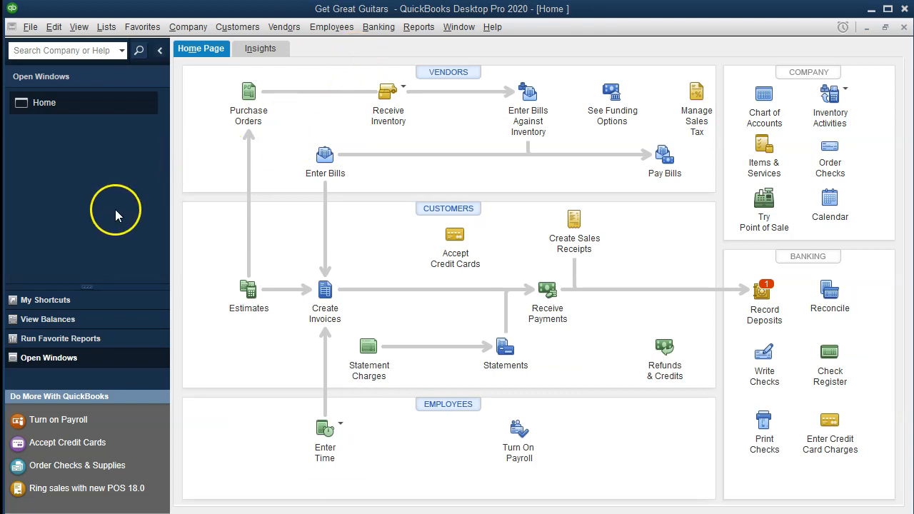
Show the open window list and open the Balance Sheet Standard report from the company and financial reports.
click(76, 29)
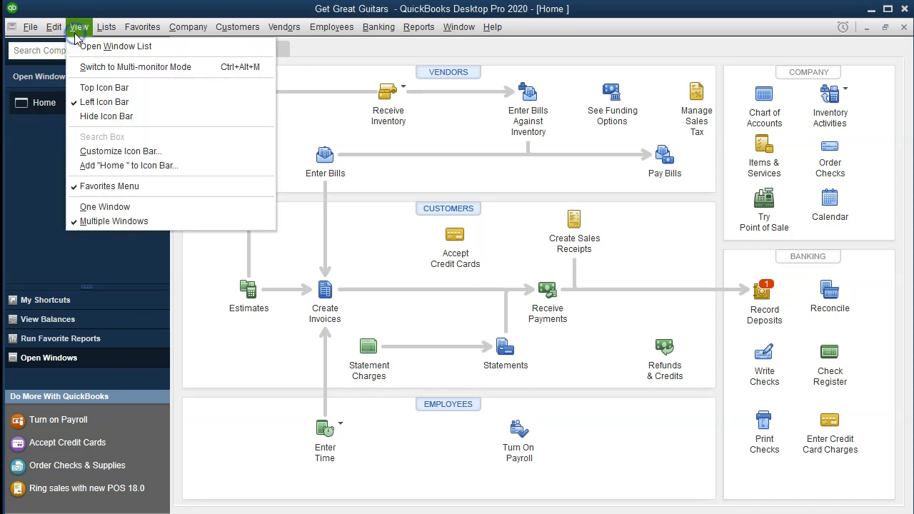
click(155, 46)
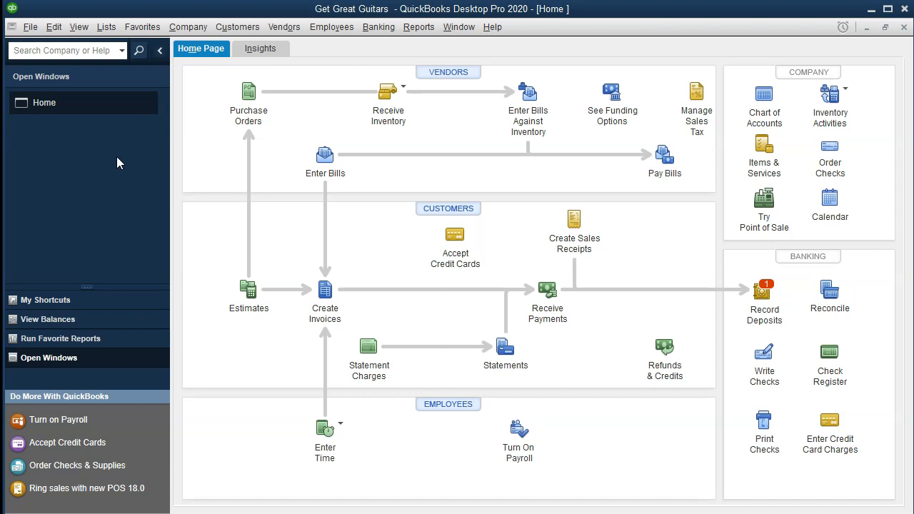
click(418, 27)
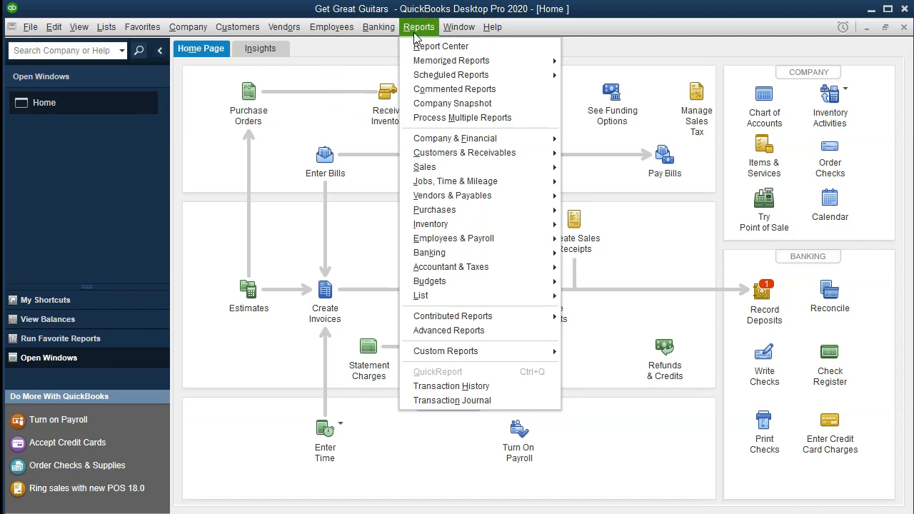
mouse_move(451, 166)
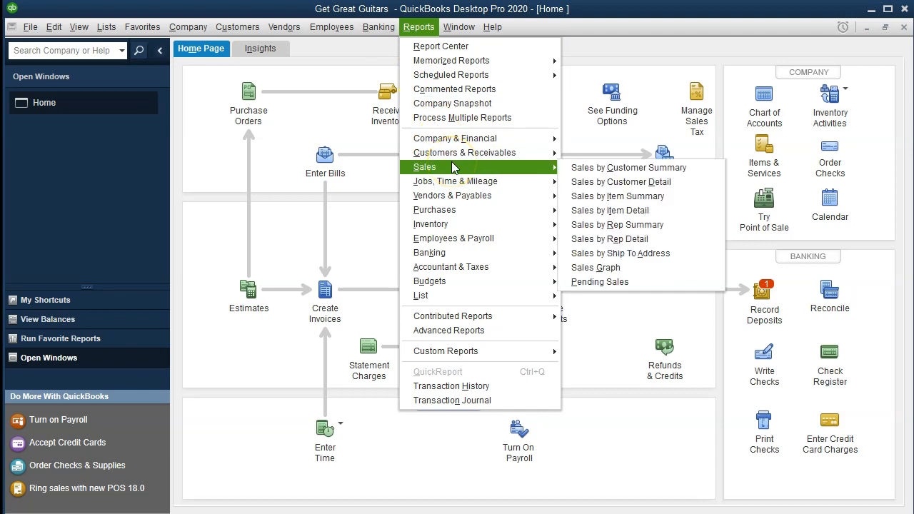
click(526, 138)
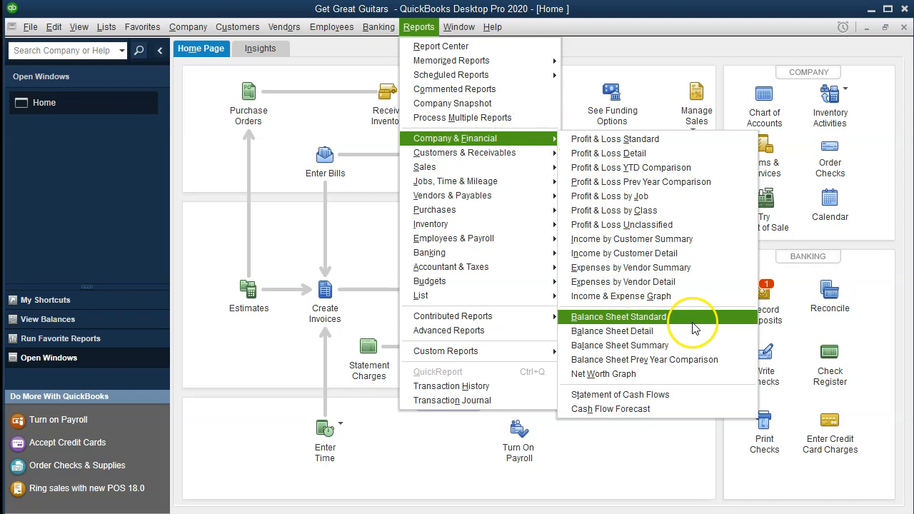
click(418, 26)
click(418, 26)
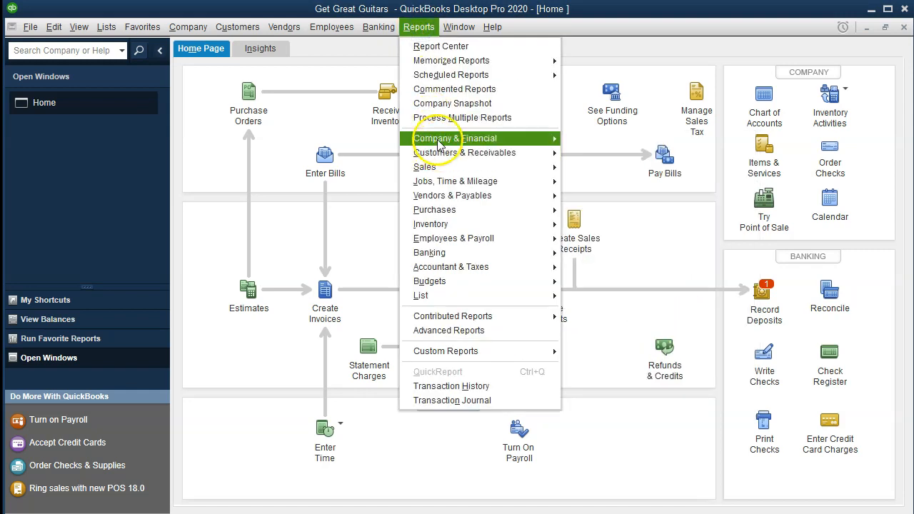
mouse_move(471, 139)
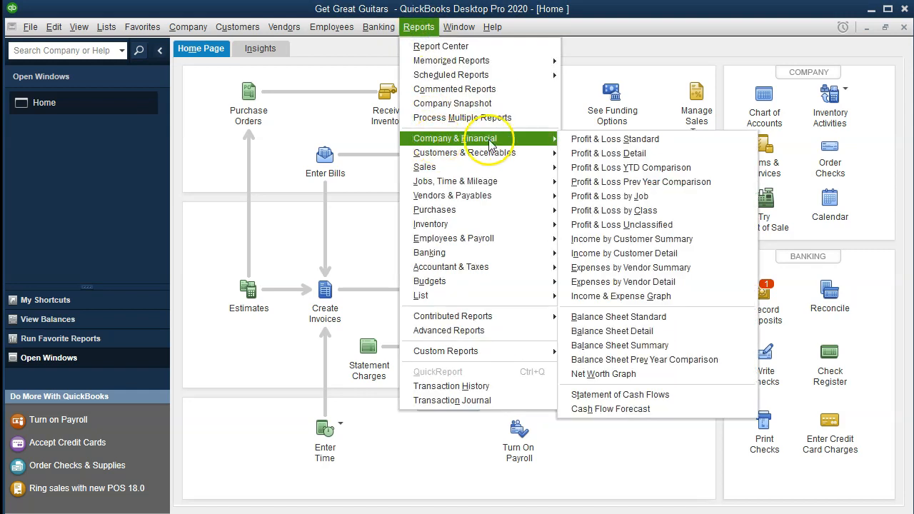
click(700, 322)
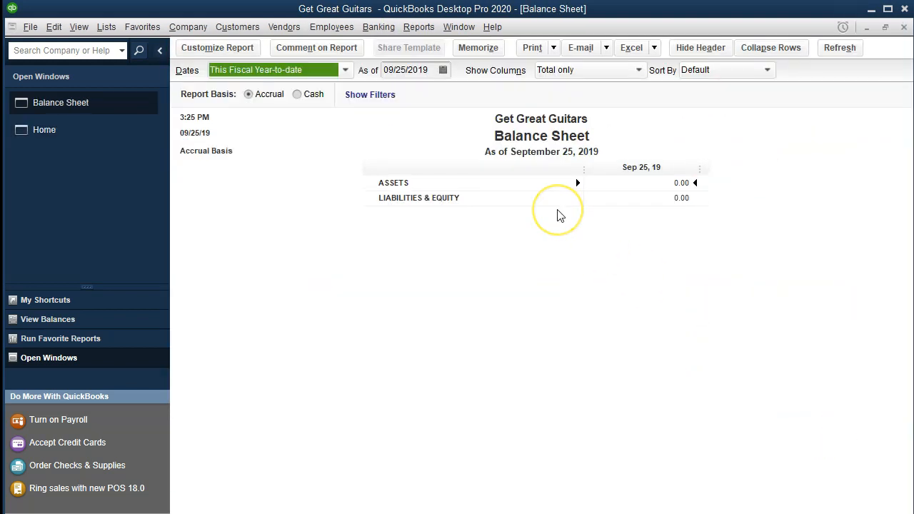
Set the balance sheet's as-of date to 02/29/2020.
key(Tab)
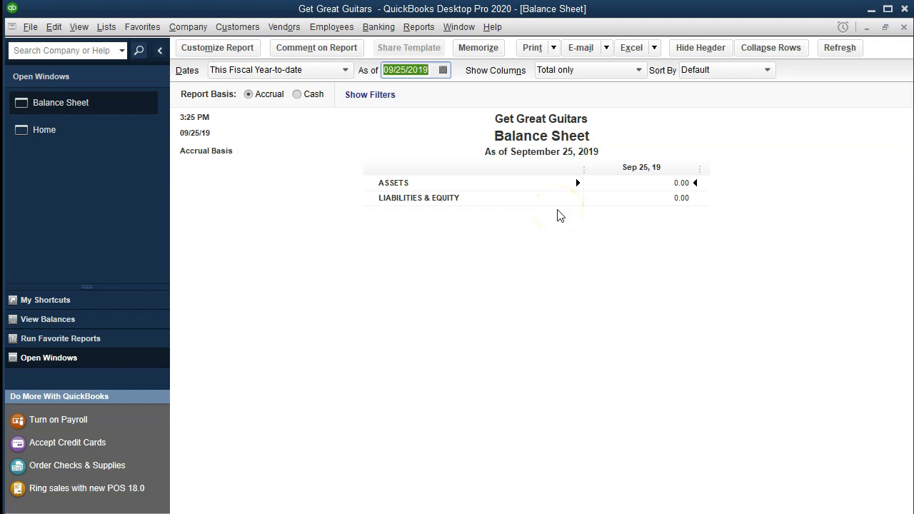
text(02/28/)
text(20)
key(Tab)
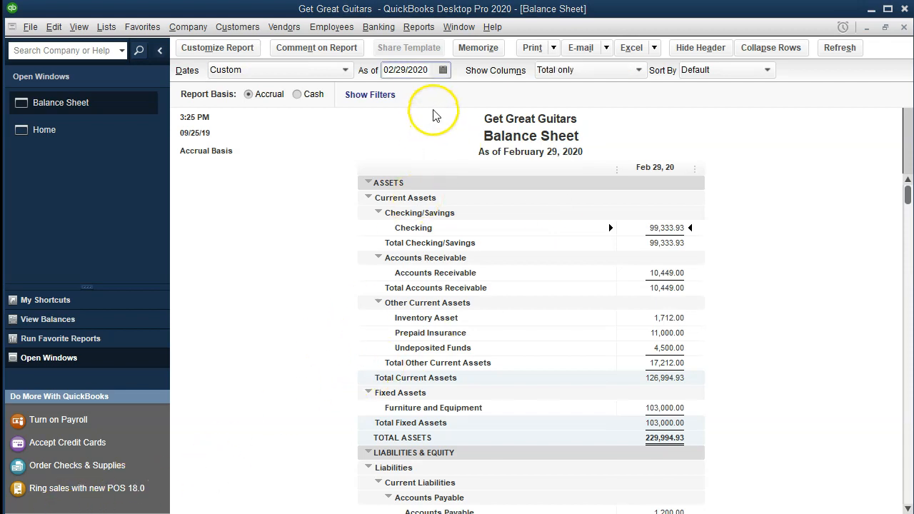
click(432, 72)
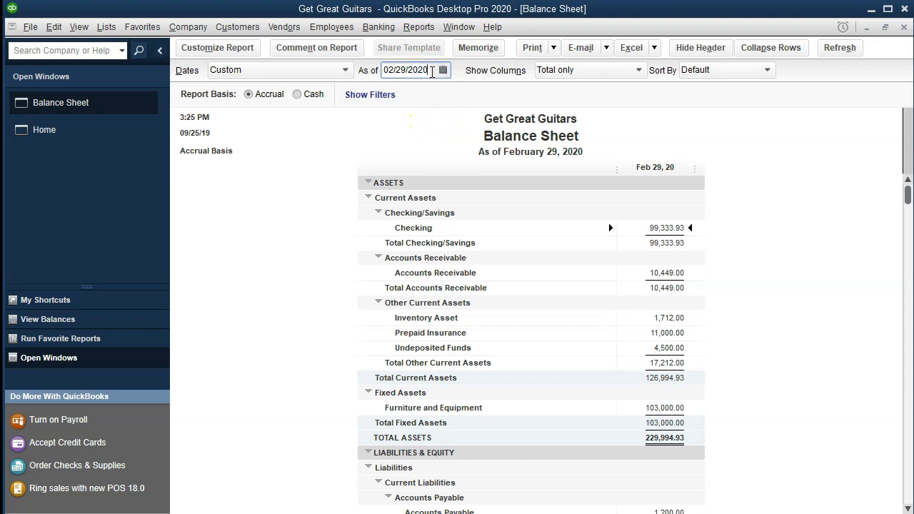
click(795, 267)
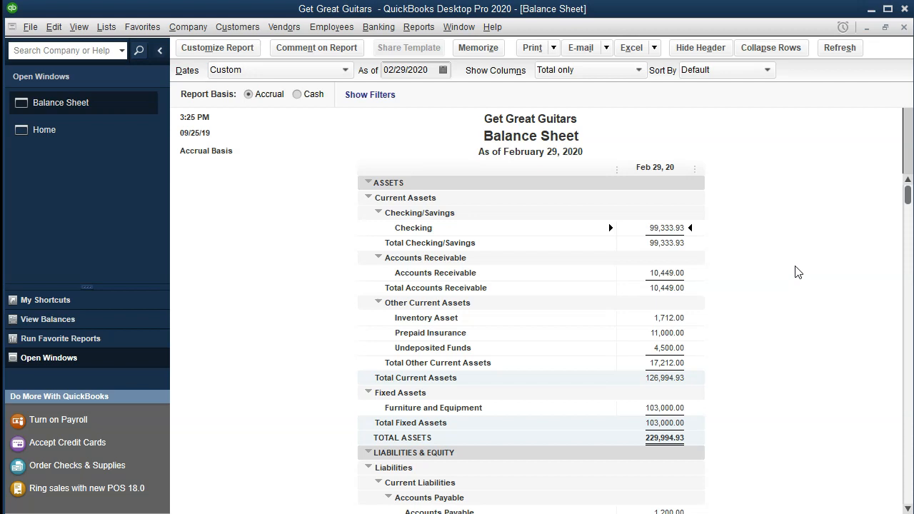
Customize the balance sheet with a Previous Period subcolumn and a start date of 02/01/2020.
click(234, 51)
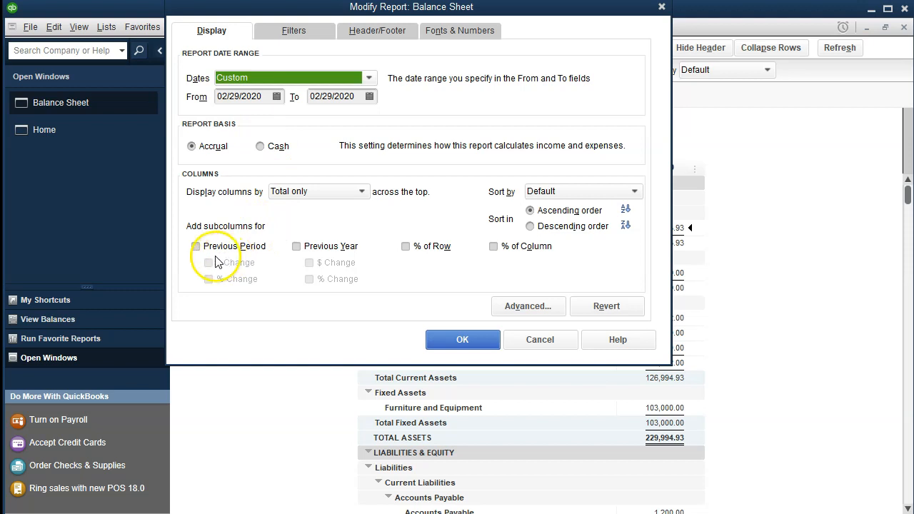
click(193, 249)
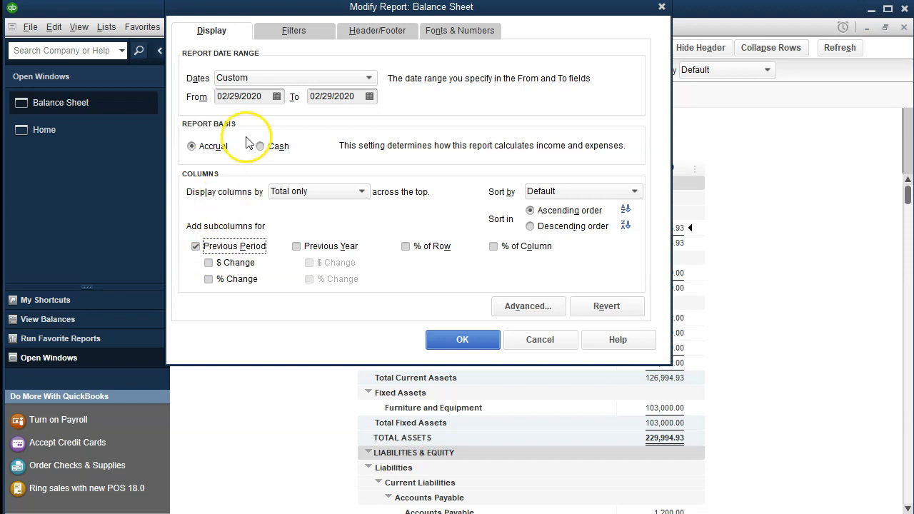
click(263, 95)
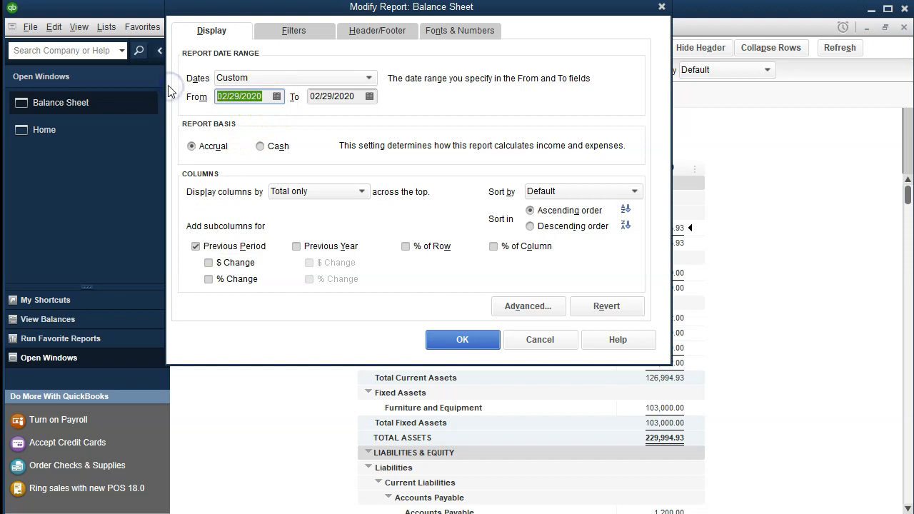
text(02/01/2020)
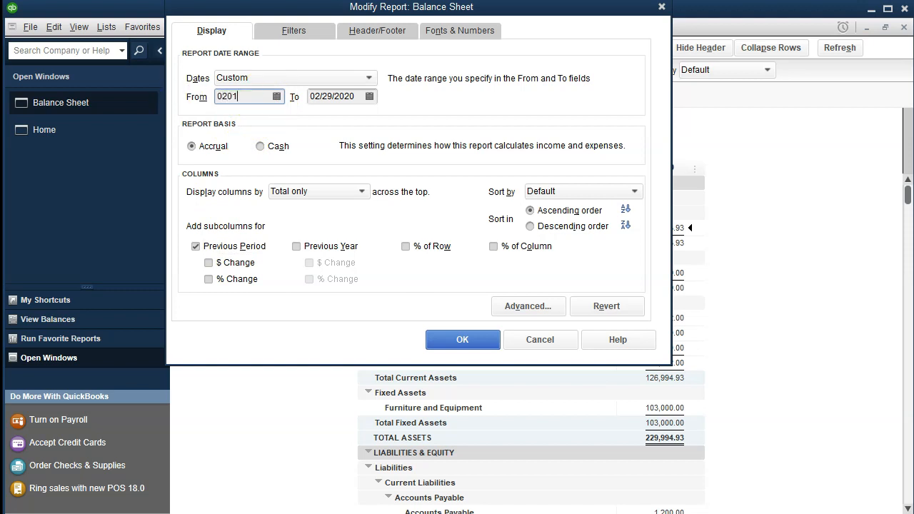
key(Tab)
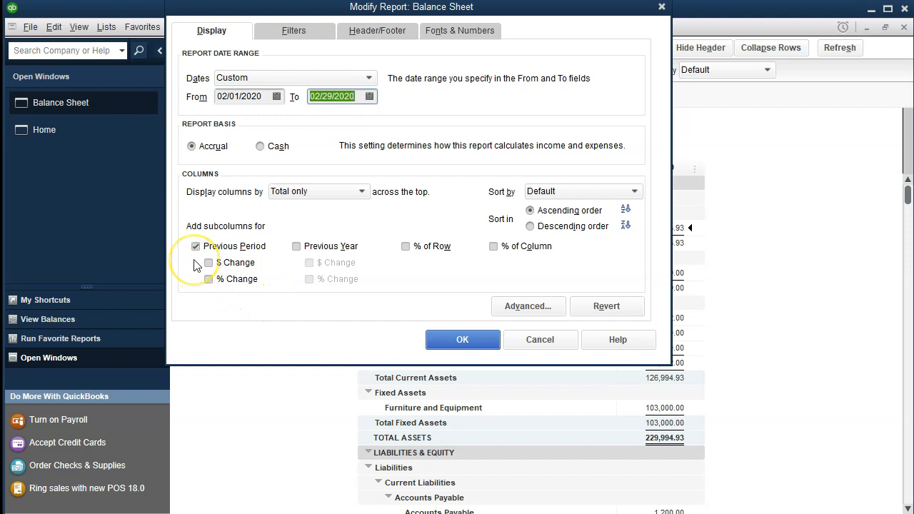
click(437, 341)
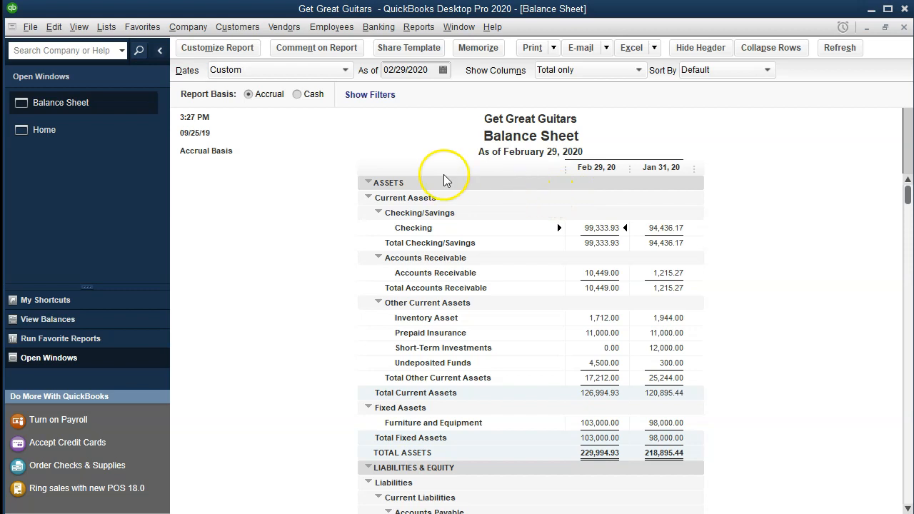
Add $ Change and % Change subcolumns for the previous period to the balance sheet.
click(230, 57)
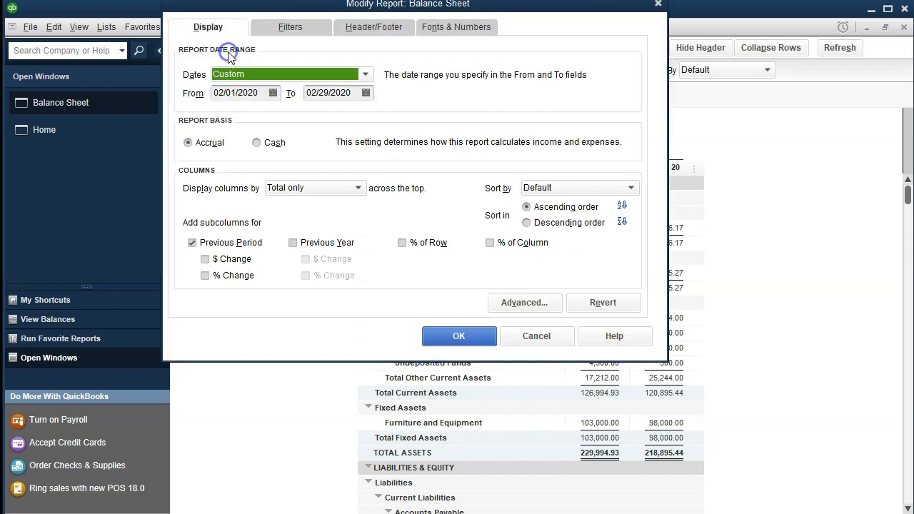
click(206, 260)
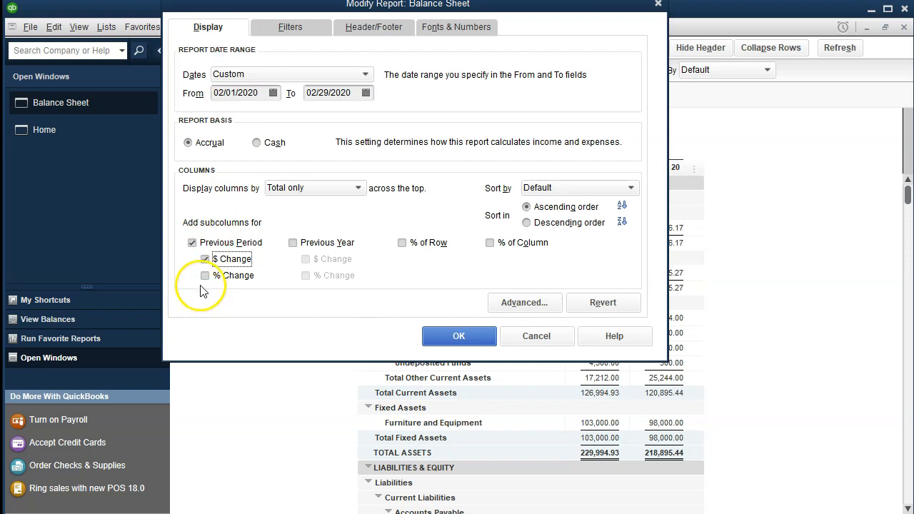
click(206, 277)
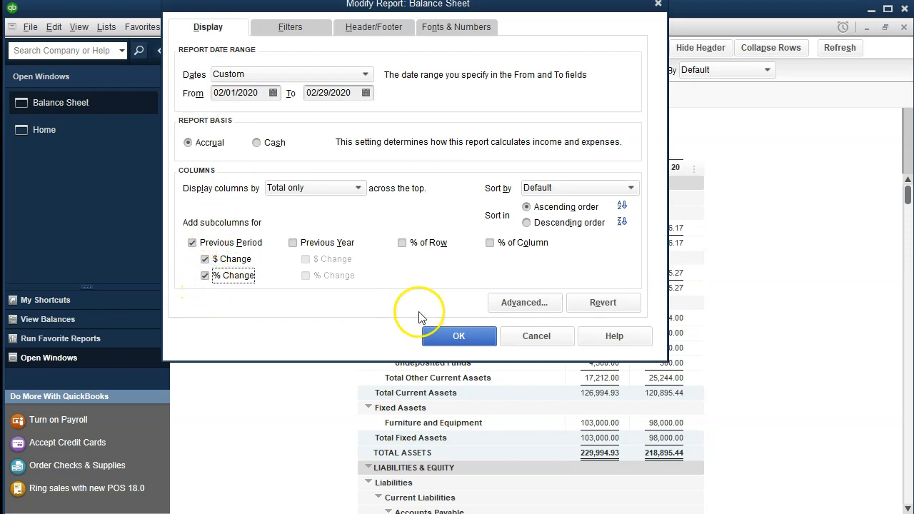
click(429, 335)
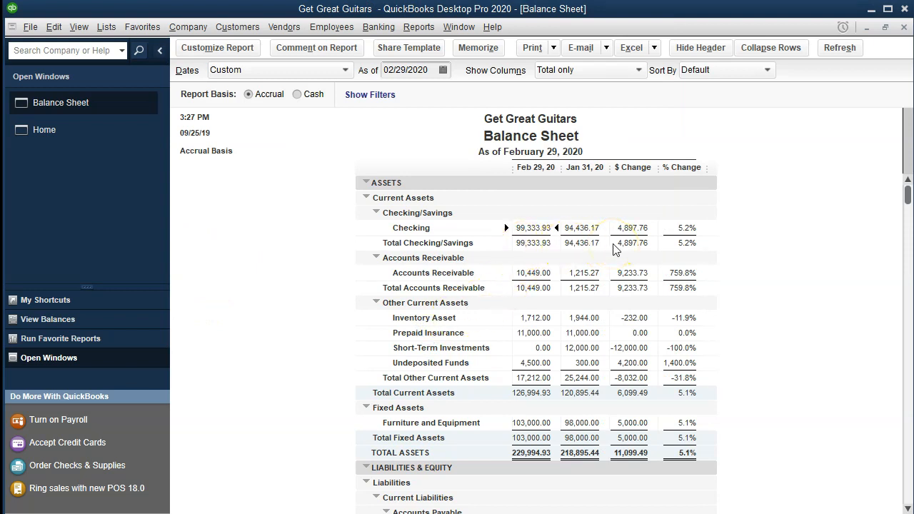
Switch to Calculator and compute the checking account's dollar change as 99333.93 minus 94436.17.
key(XF86Calculator)
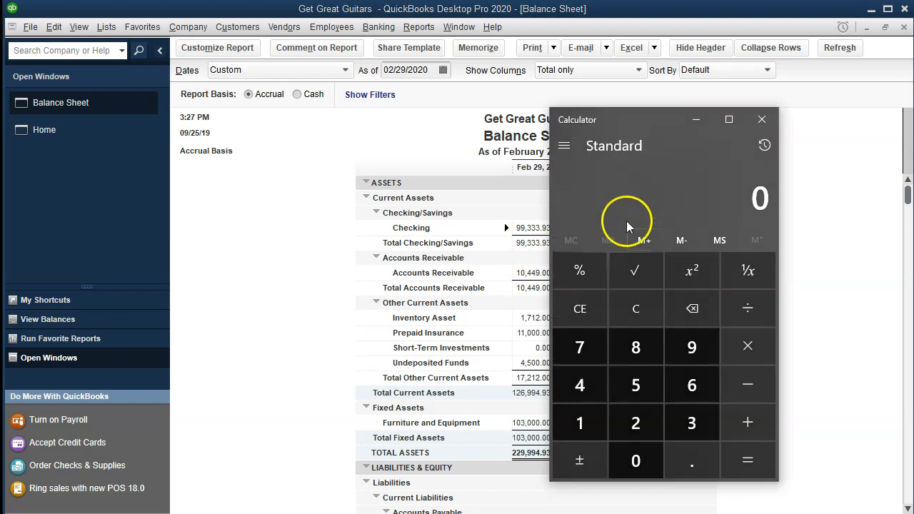
drag(637, 115, 598, 252)
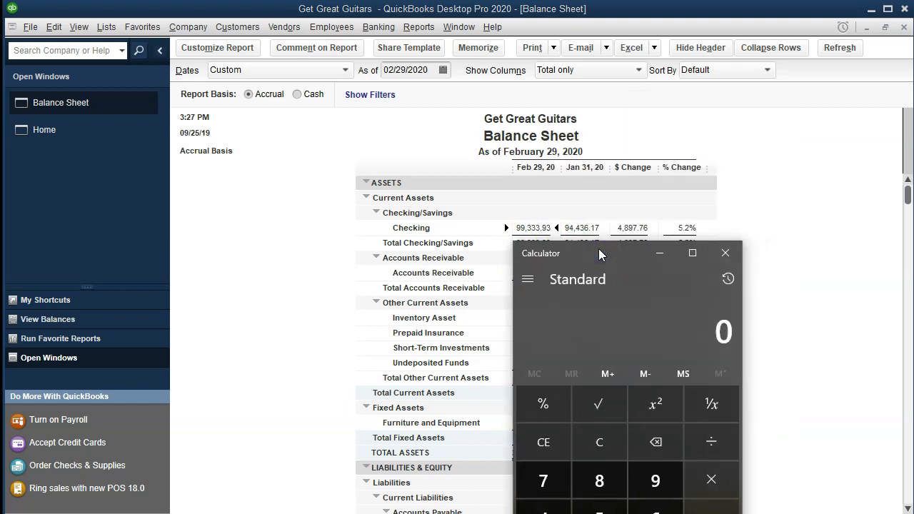
text(99333.)
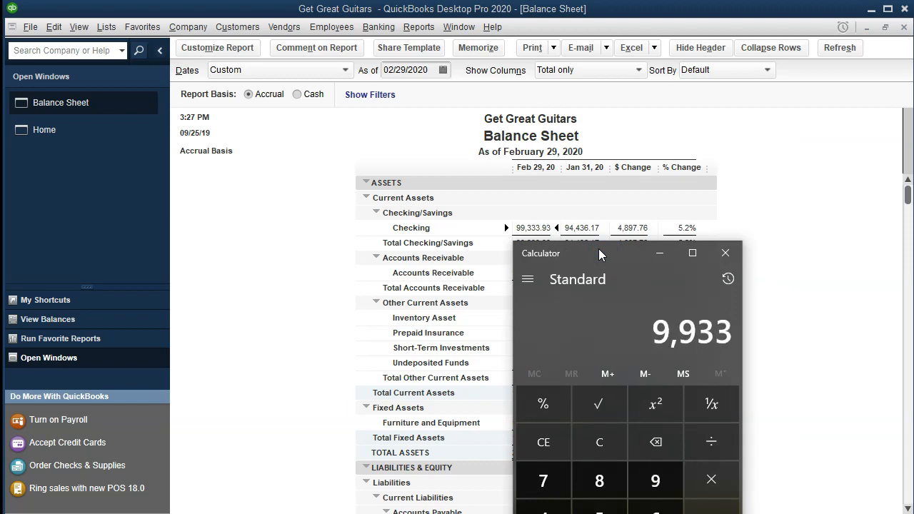
text(93)
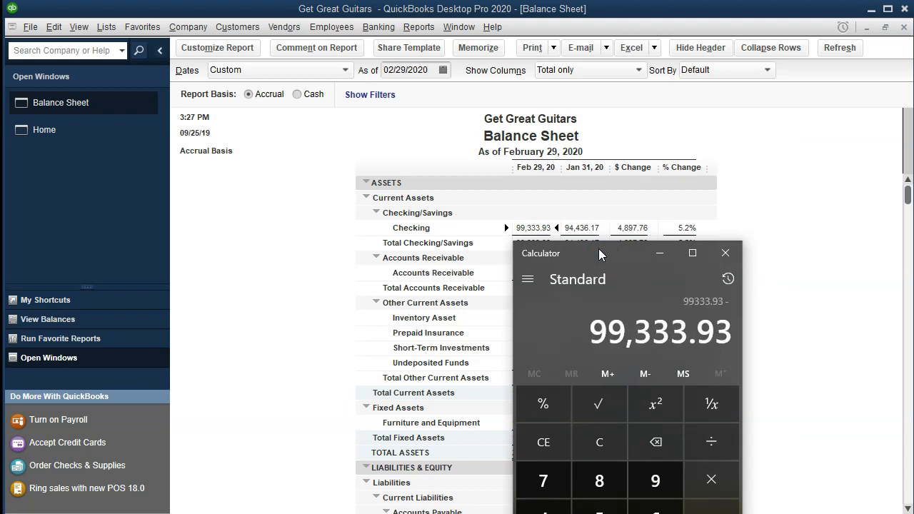
text(-94436.17)
key(Return)
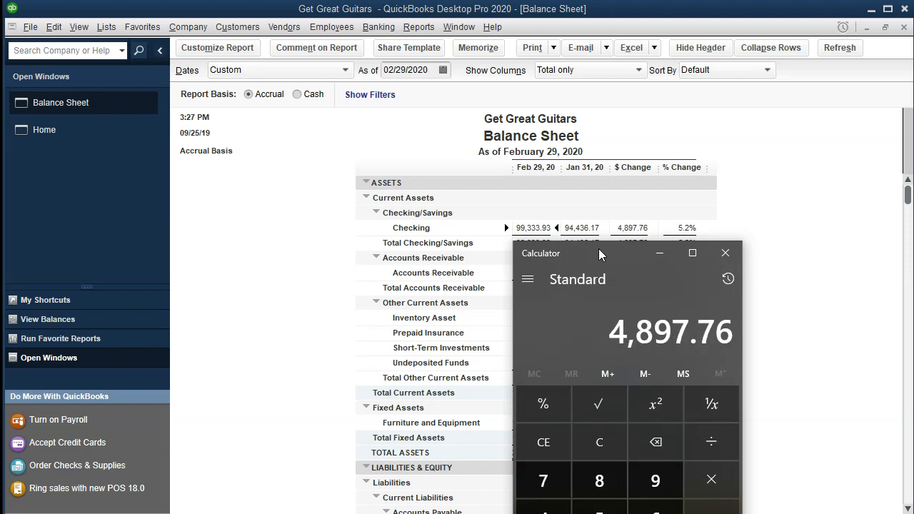
Divide the dollar change by 94436.17 to check the checking account's percentage change, and close the Calculator.
text(/944)
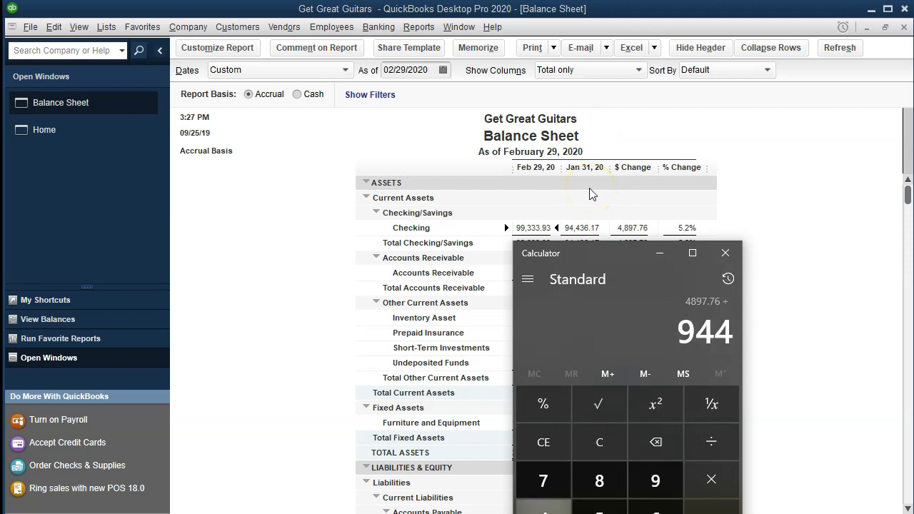
text(36.17)
key(Return)
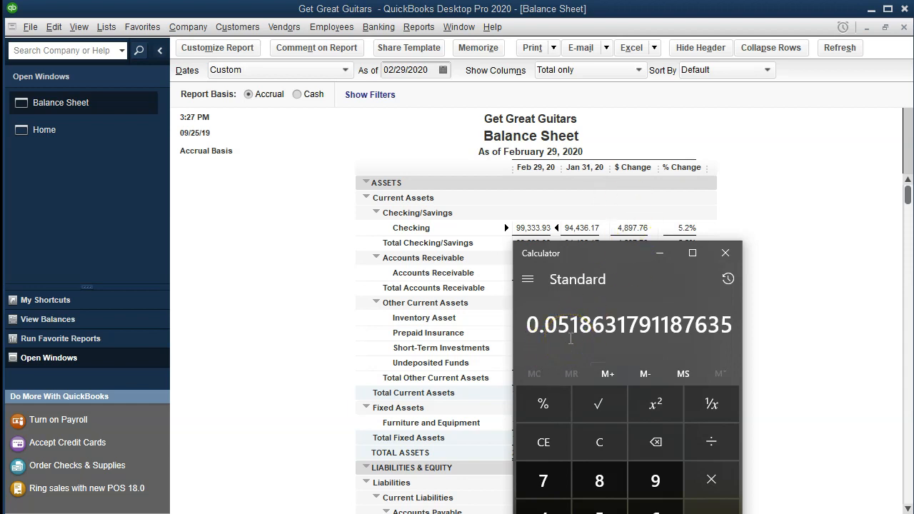
click(727, 254)
Exclude the date prepared, time prepared and report basis from the balance sheet's header.
scroll(647, 283, down, 6)
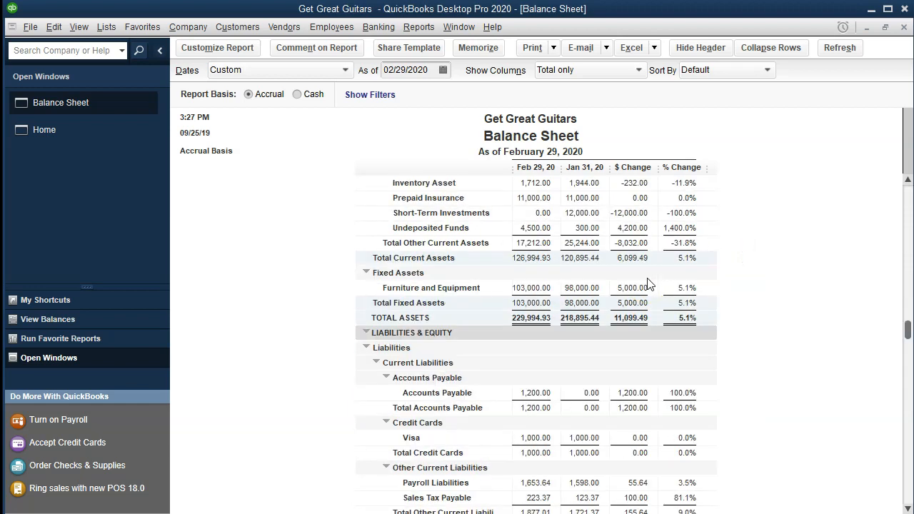
scroll(648, 284, down, 1)
scroll(648, 284, up, 5)
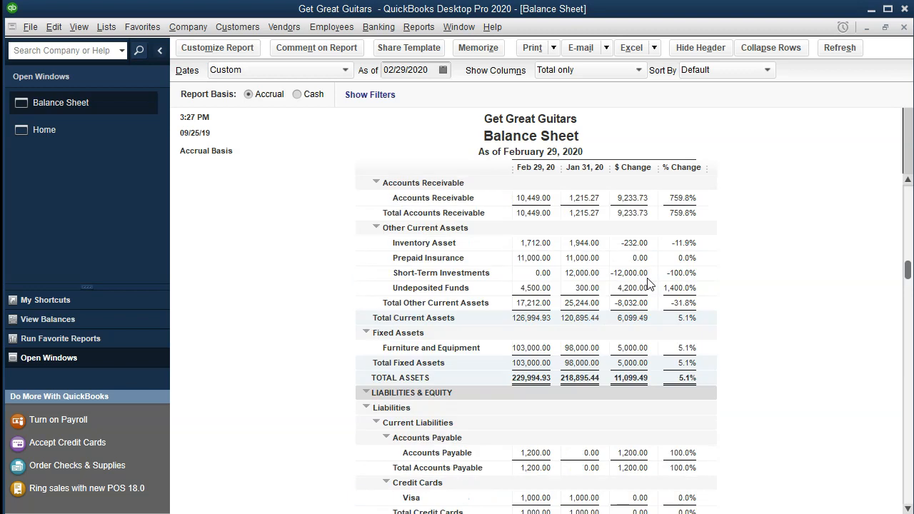
scroll(647, 284, up, 2)
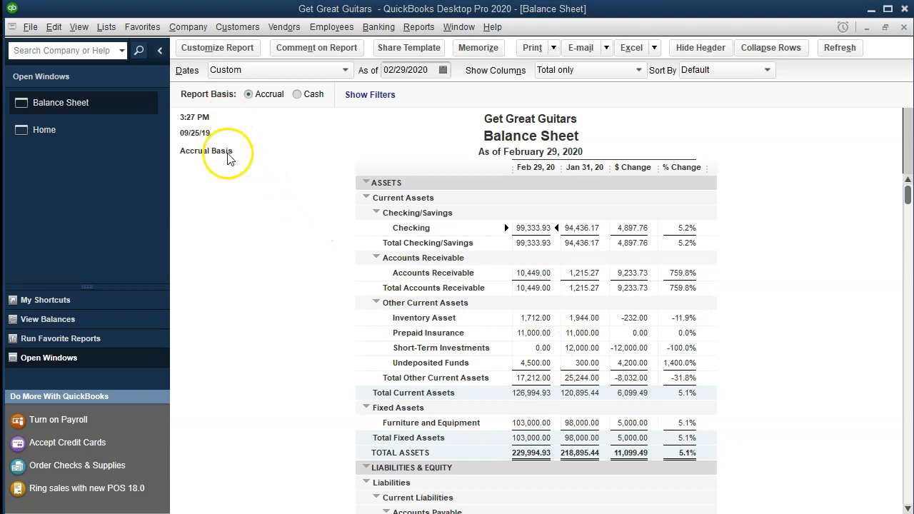
click(220, 47)
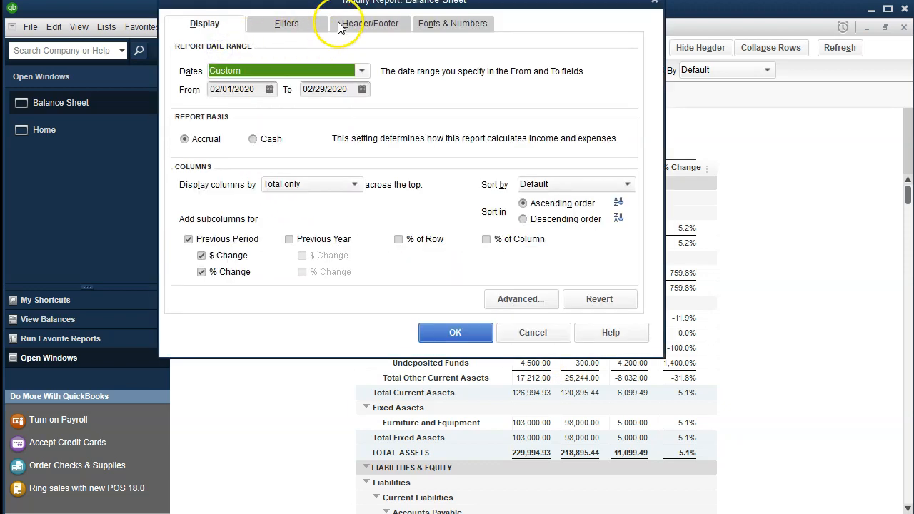
click(338, 25)
click(184, 133)
click(184, 153)
click(185, 175)
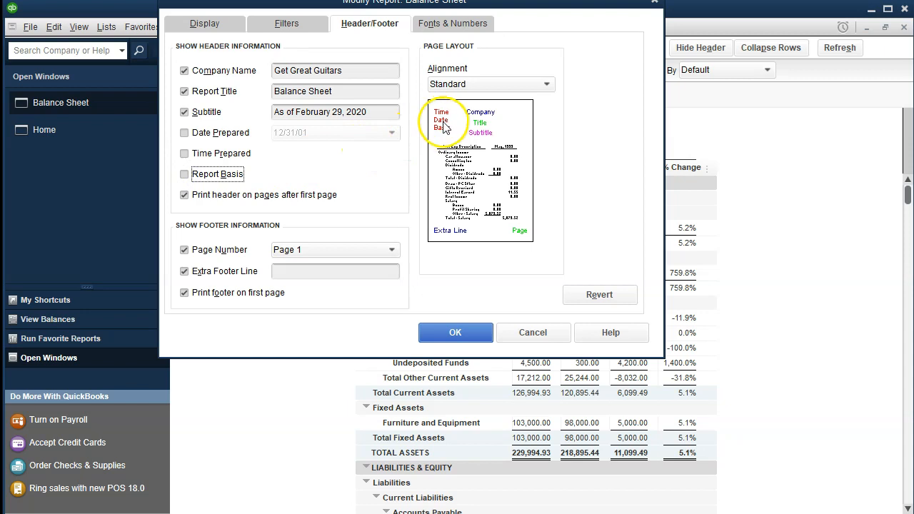
Change the report title to "Comparative Balance Sheet" and apply it to the report.
click(349, 92)
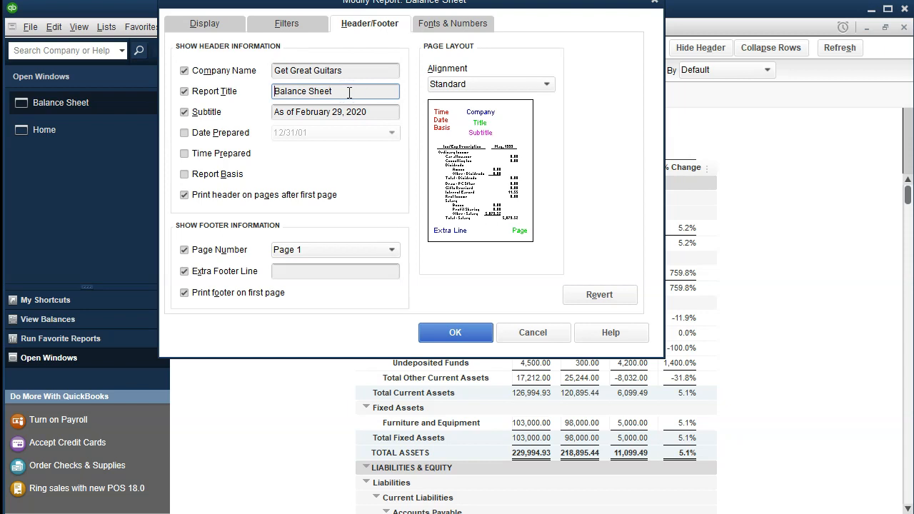
key(Home)
text(Comparative)
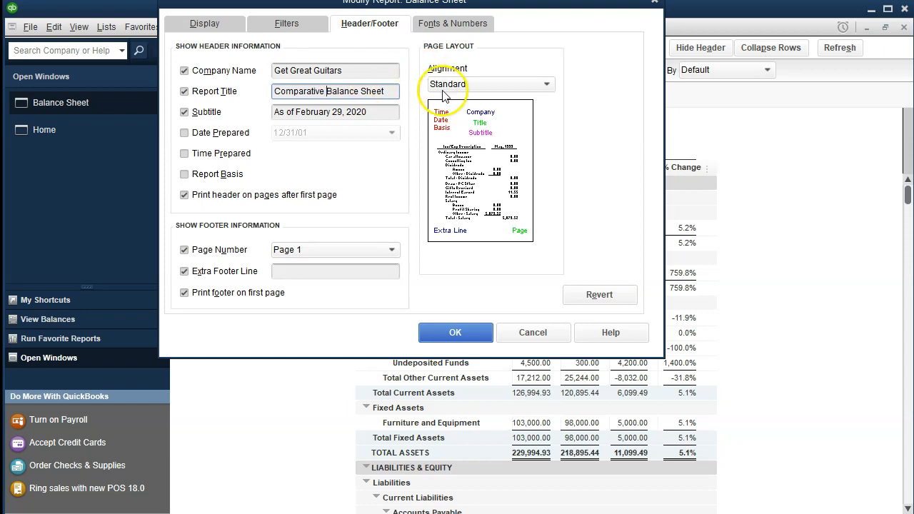
click(456, 327)
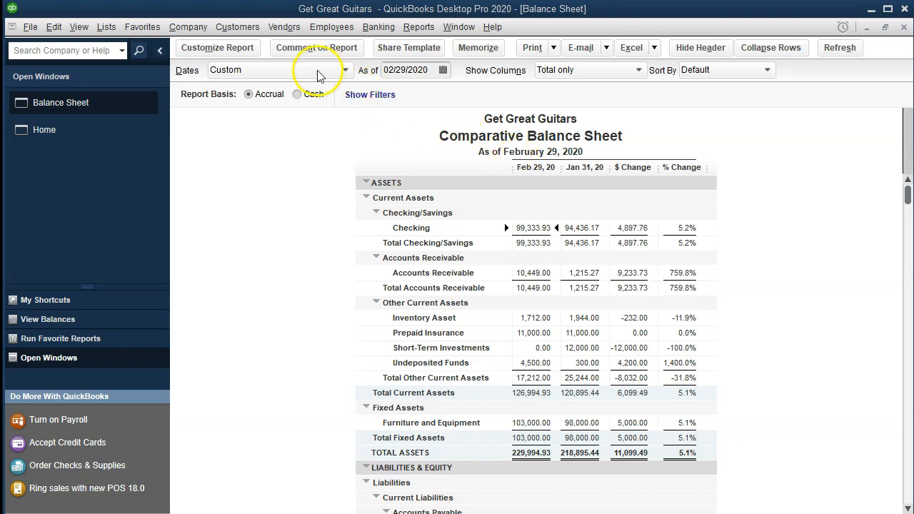
Change the report's subtitle to "January & February 29, 2020" in the header settings and apply it.
click(225, 49)
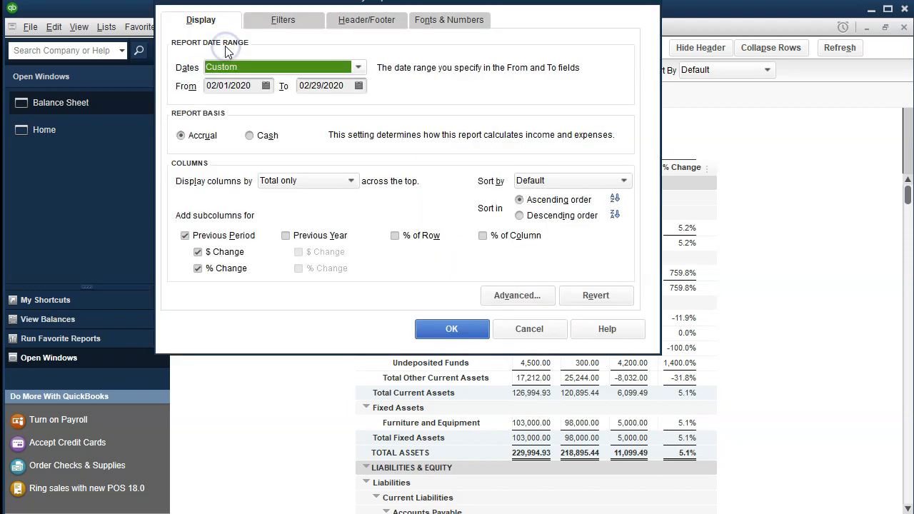
click(360, 19)
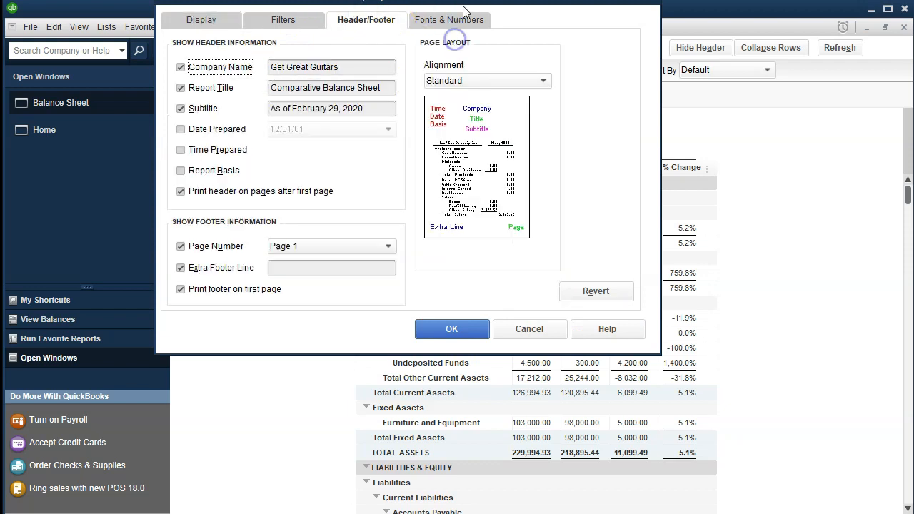
drag(498, 5, 507, 61)
click(336, 164)
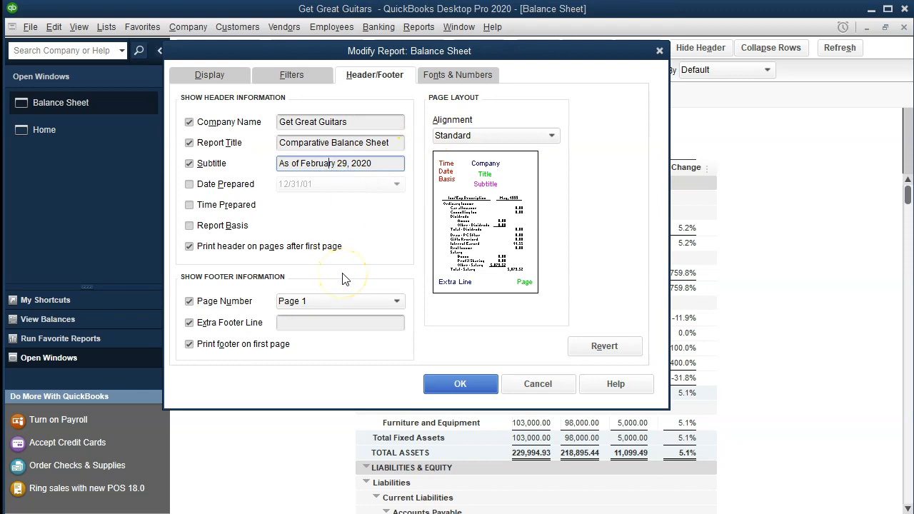
key(BackSpace)
key(BackSpace)
key(BackSpace)
key(BackSpace)
key(BackSpace)
key(BackSpace)
text(January )
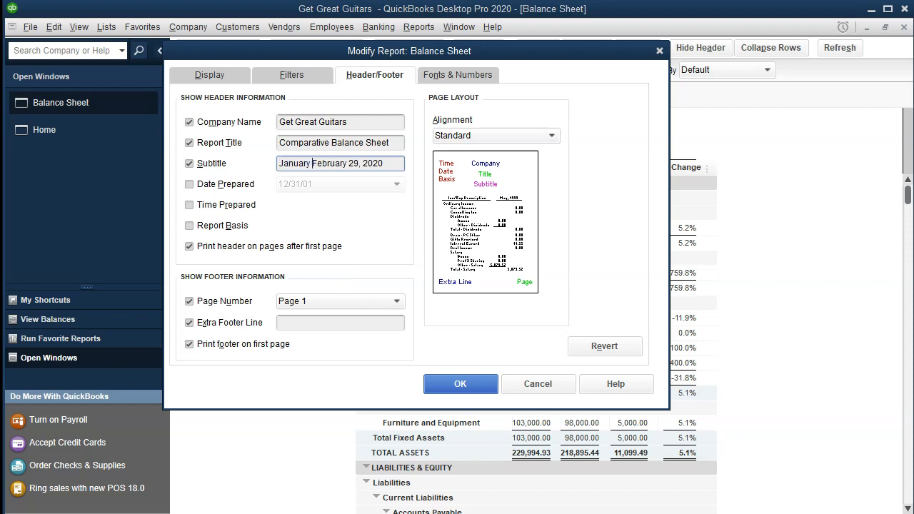
text(&)
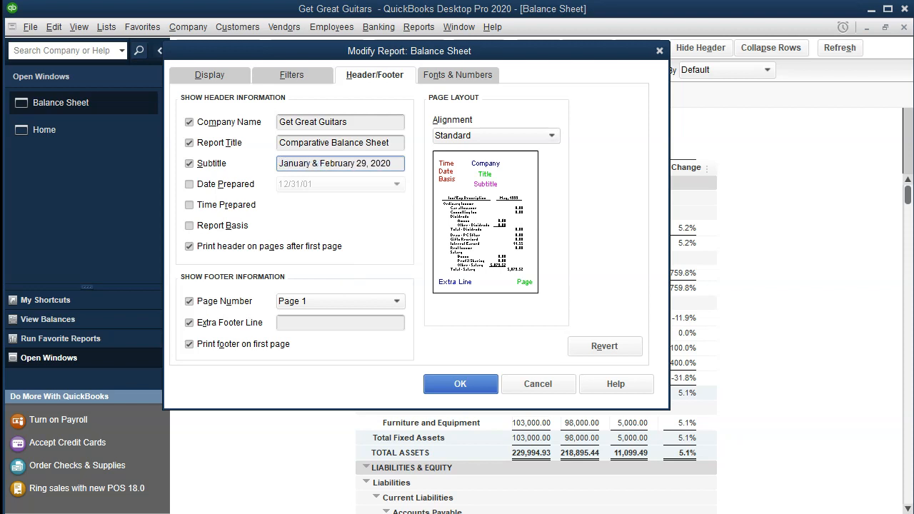
click(467, 381)
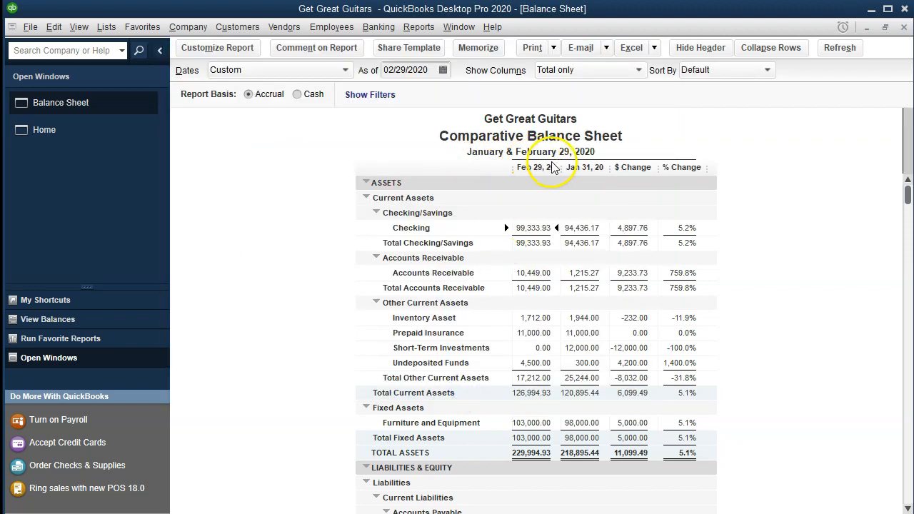
Remove the day from the report's subtitle so it reads "January & February 2020", and apply it.
click(207, 48)
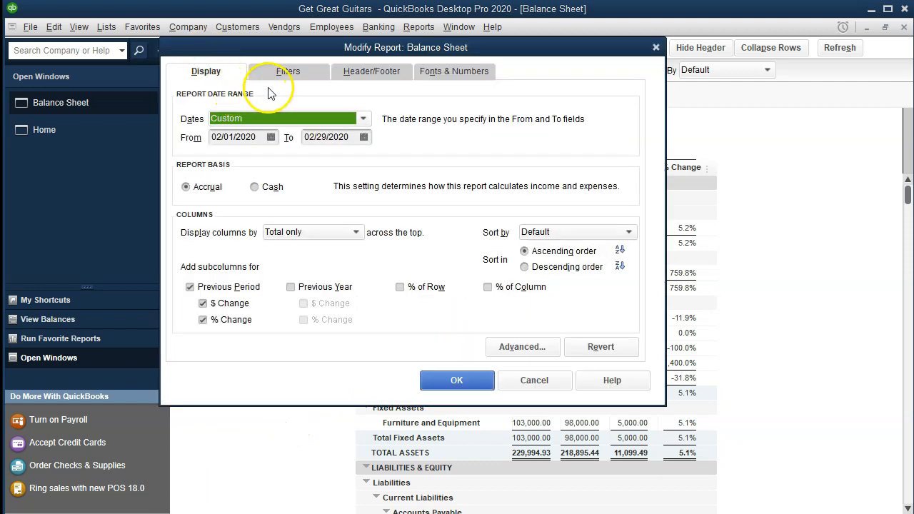
click(368, 71)
click(365, 160)
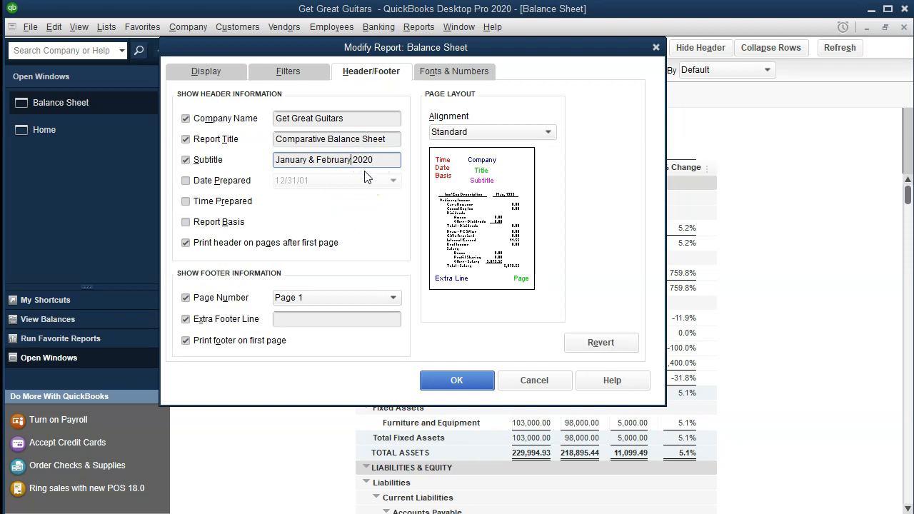
click(464, 380)
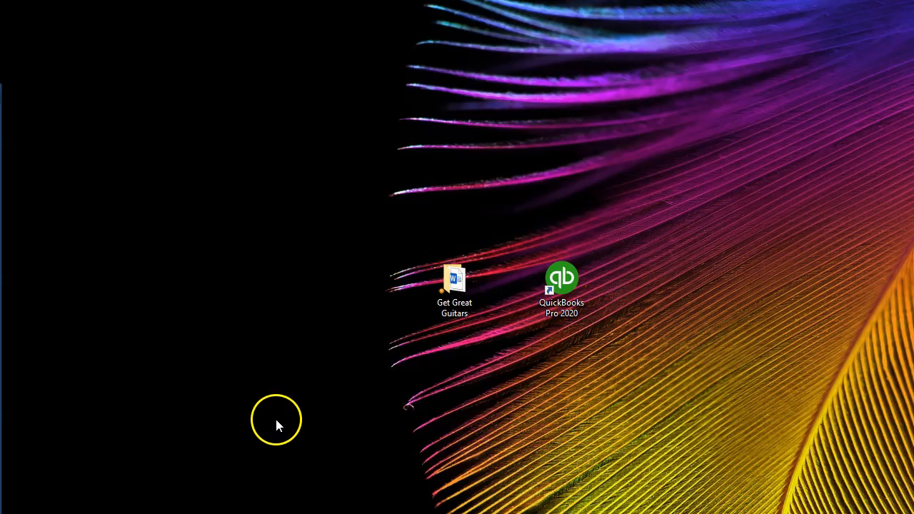
Switch to File Explorer by opening the desktop's Get Great Guitars folder, and create a folder named "Section 8" in it.
double_click(453, 300)
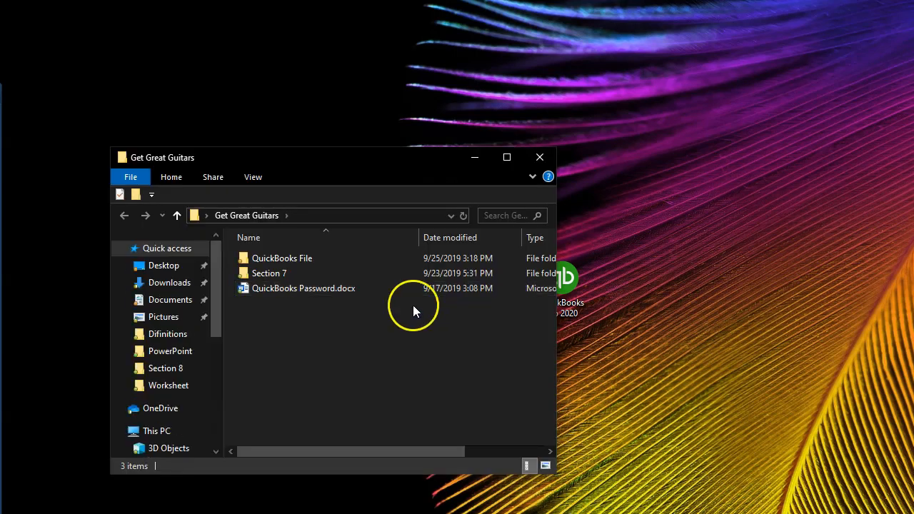
right_click(260, 349)
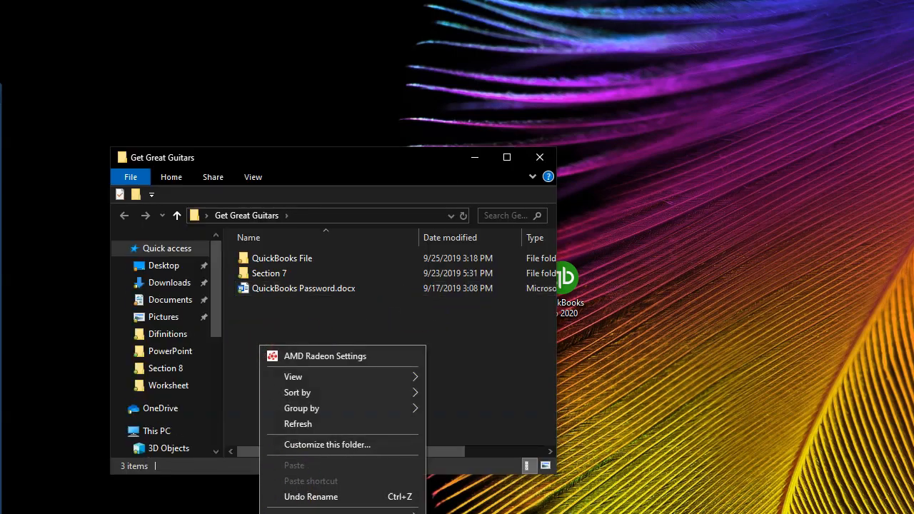
mouse_move(321, 512)
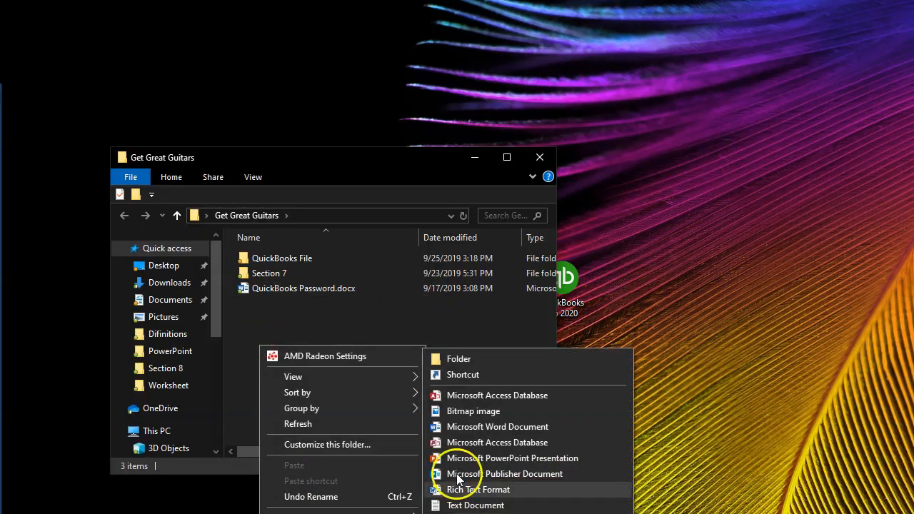
click(462, 359)
text(Se)
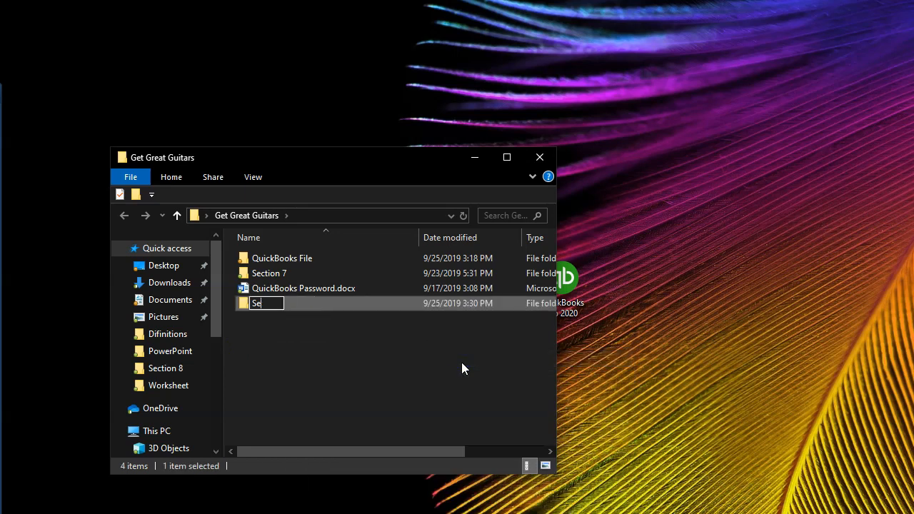
text(ction 8)
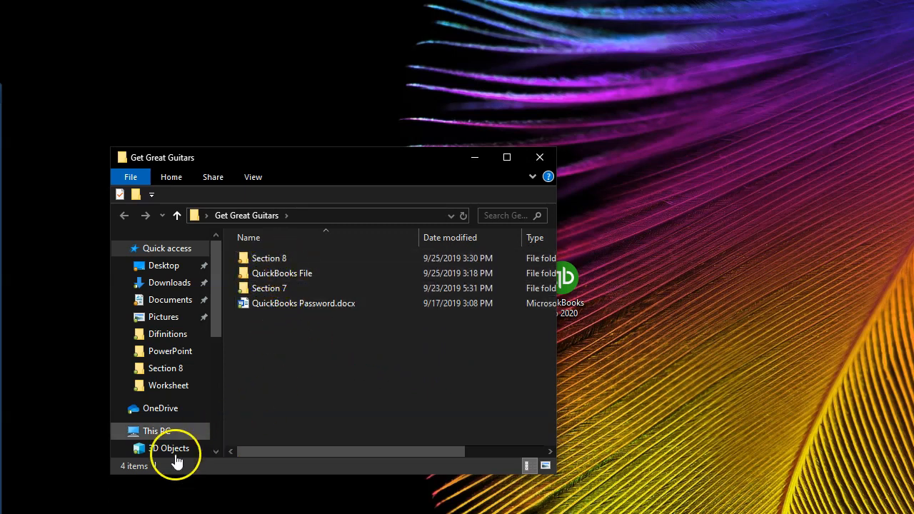
Create a folder named "FS Feb" inside the Section 8 folder and close the File Explorer window.
double_click(269, 258)
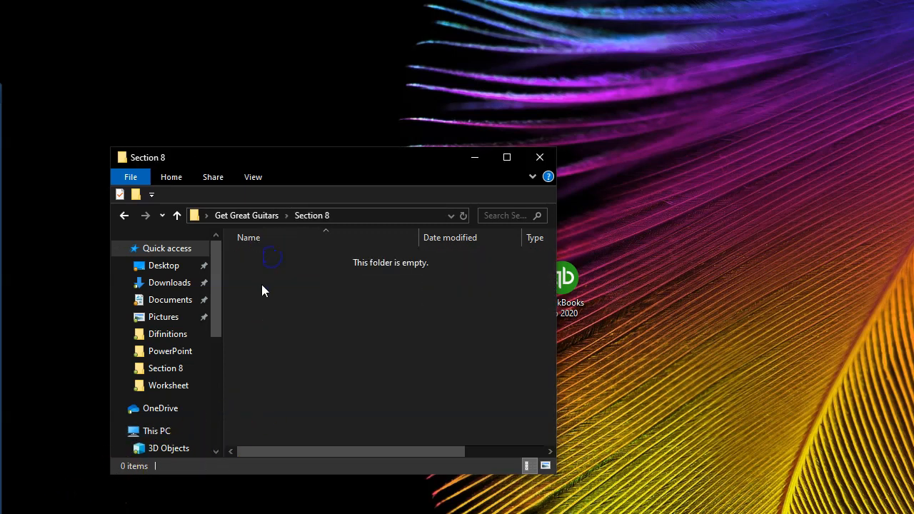
right_click(262, 291)
mouse_move(320, 479)
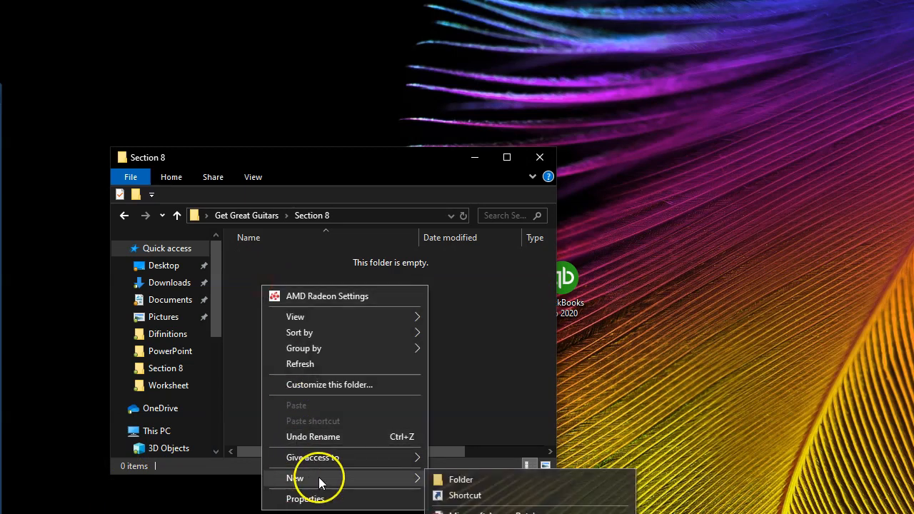
click(457, 478)
text(FS Feb)
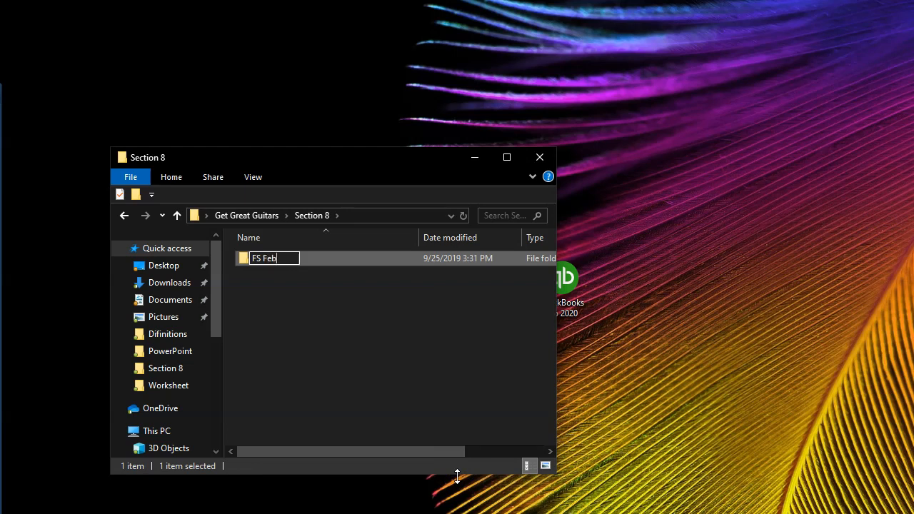
click(268, 314)
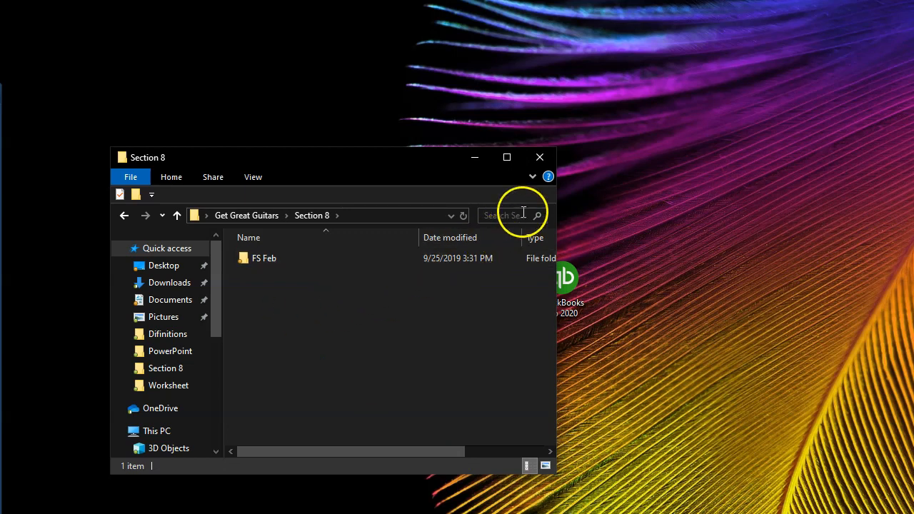
click(537, 167)
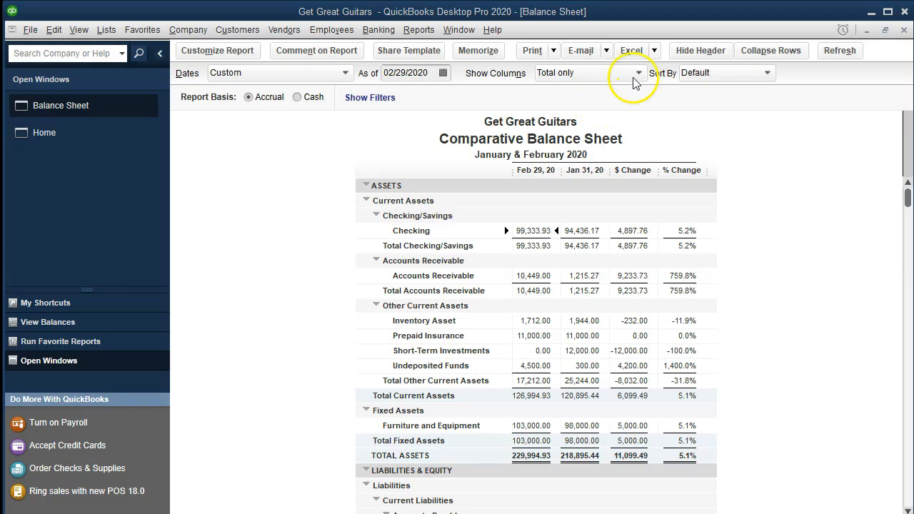
Export the comparative balance sheet from QuickBooks to a new Excel worksheet in a new workbook.
click(653, 50)
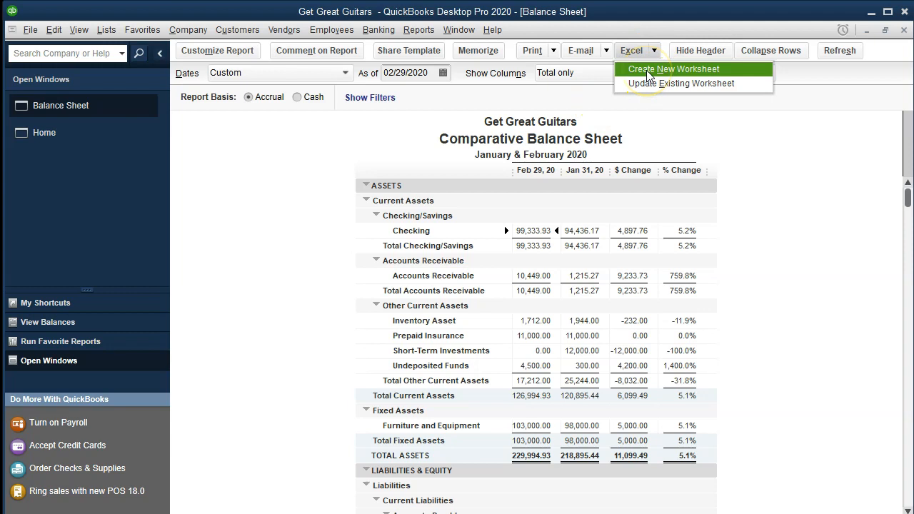
click(648, 69)
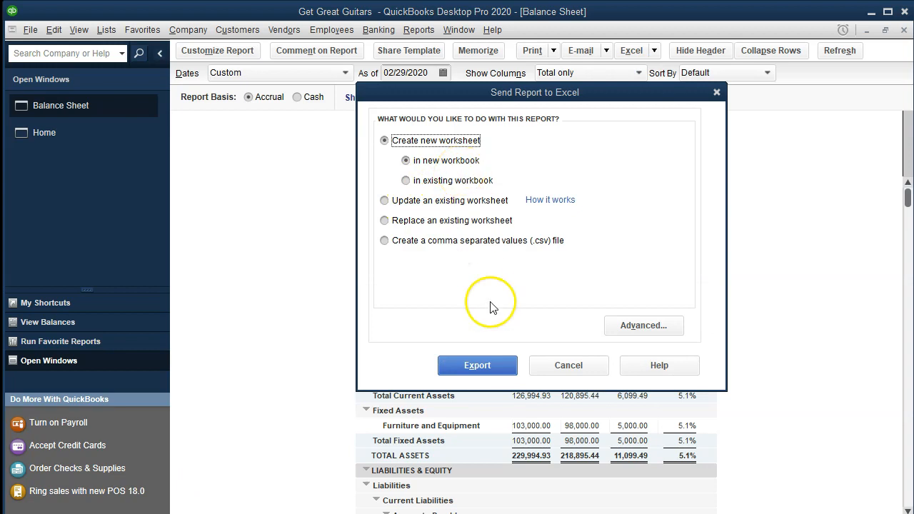
click(474, 366)
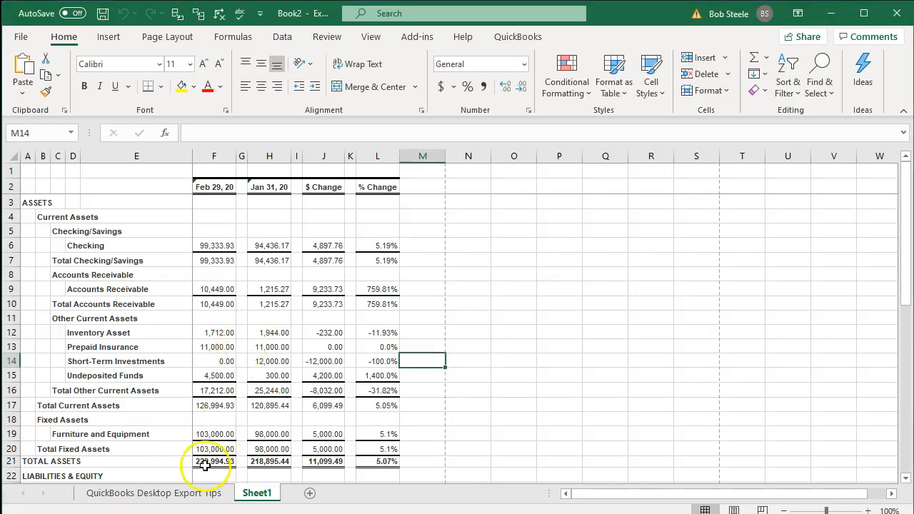
Delete the QuickBooks Desktop Export Tips worksheet from the exported workbook.
click(184, 499)
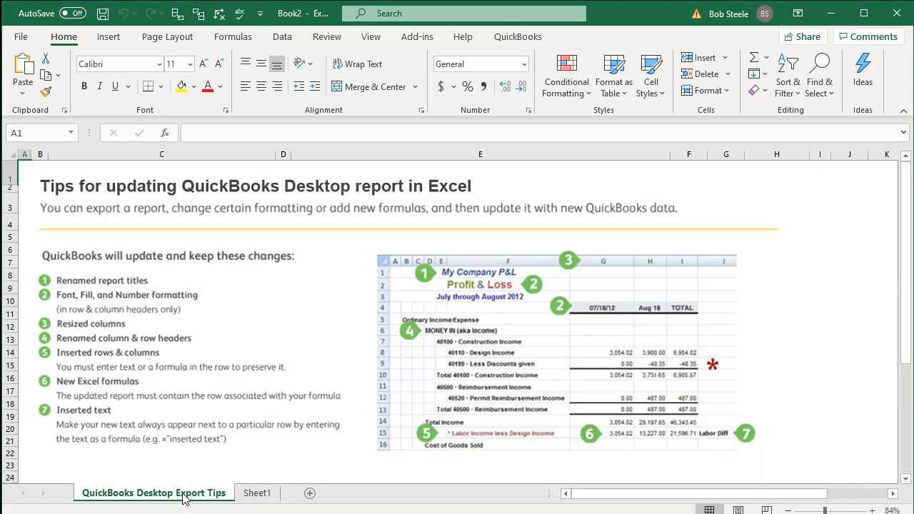
right_click(183, 497)
click(200, 315)
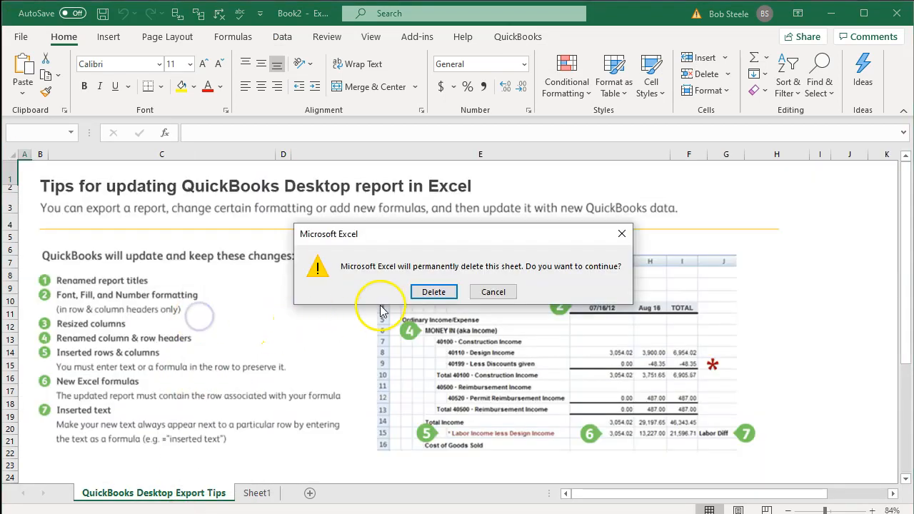
click(433, 291)
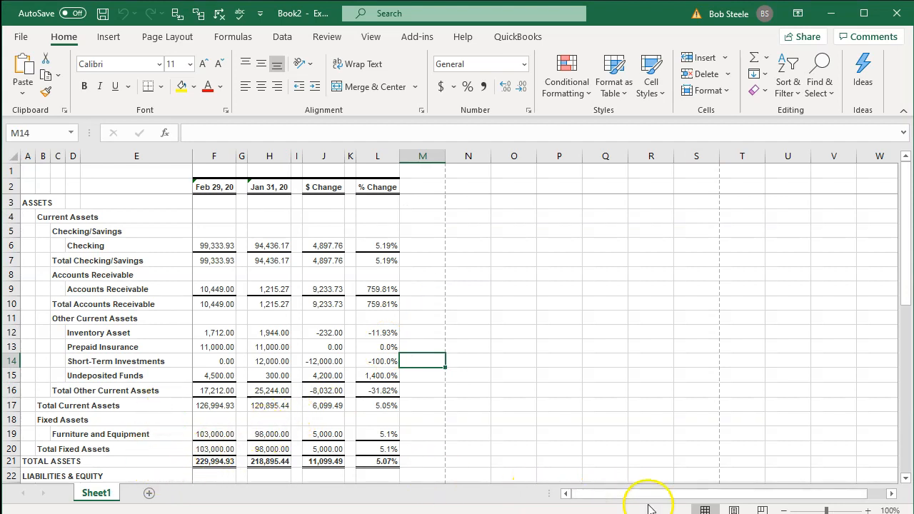
Show the balance sheet worksheet in Page Layout view, unfreezing its panes, and remove the window split.
click(621, 15)
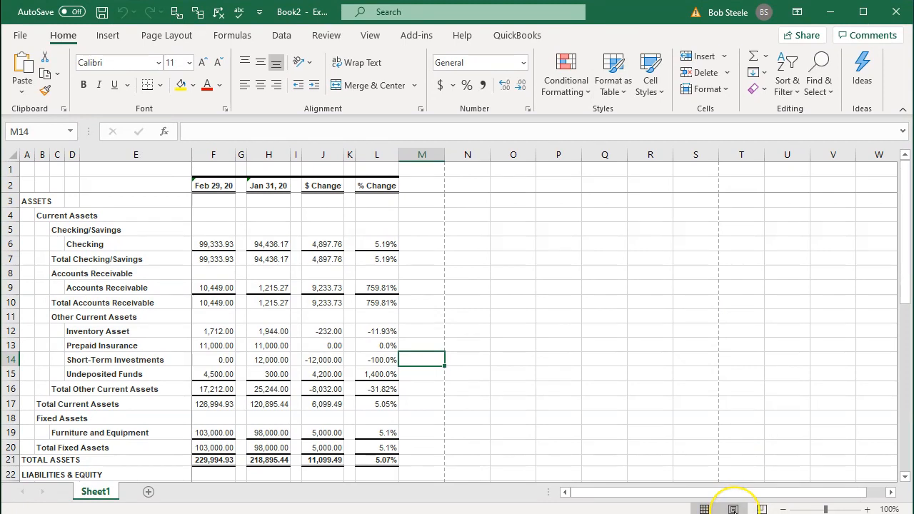
click(733, 508)
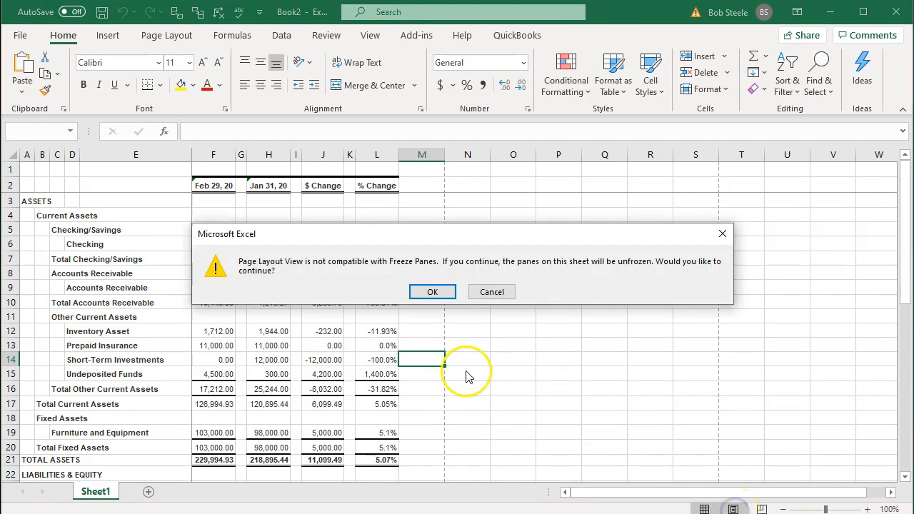
click(424, 288)
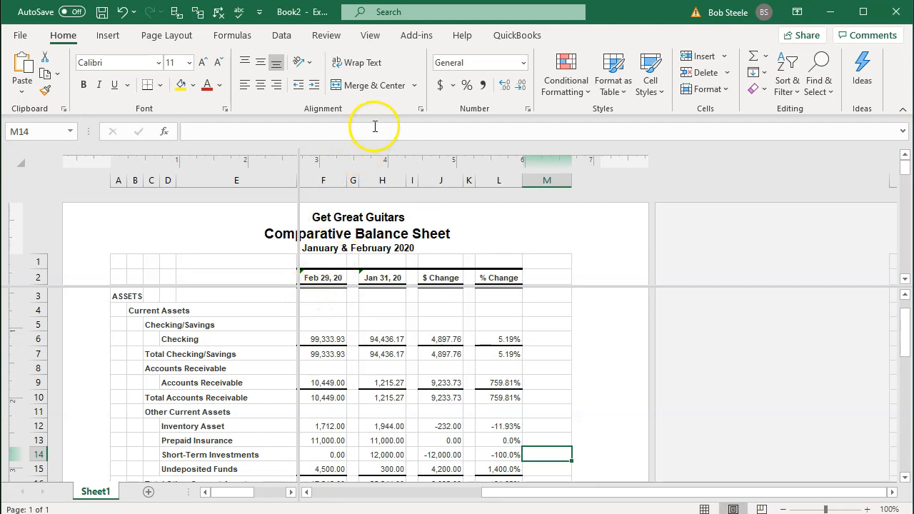
click(370, 39)
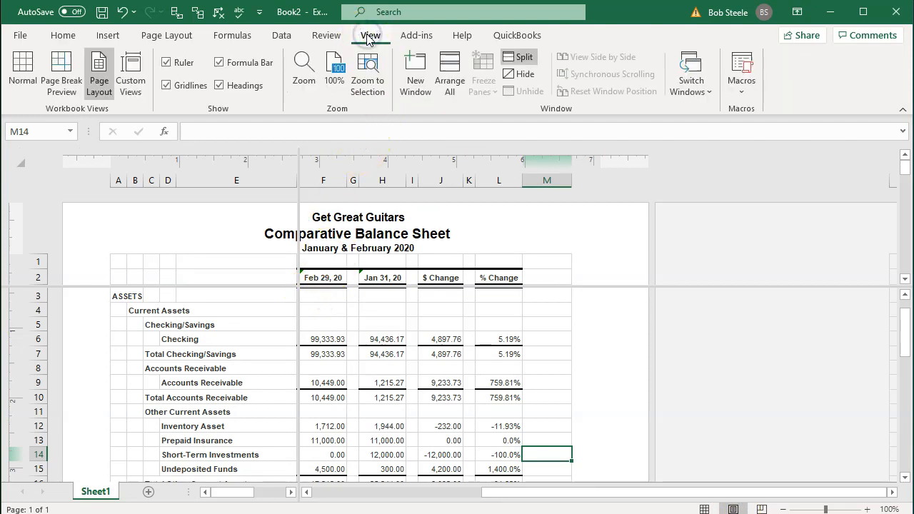
click(523, 58)
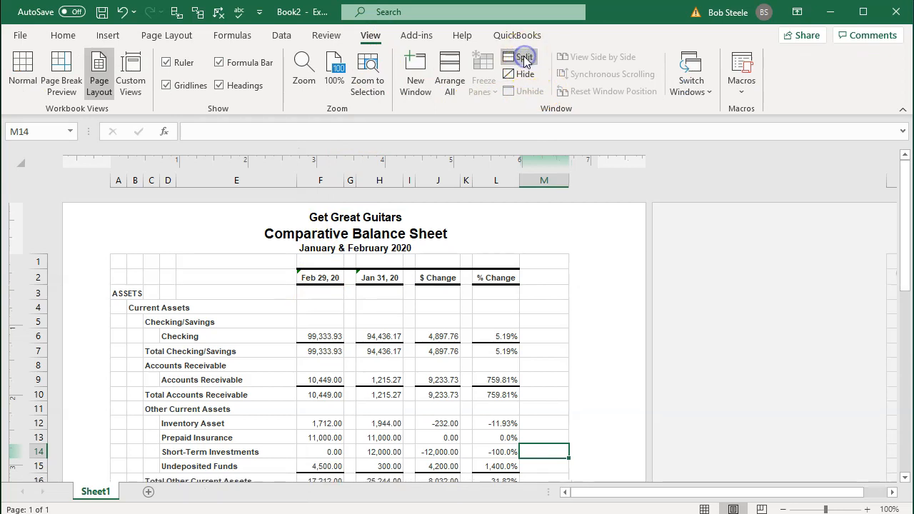
click(364, 421)
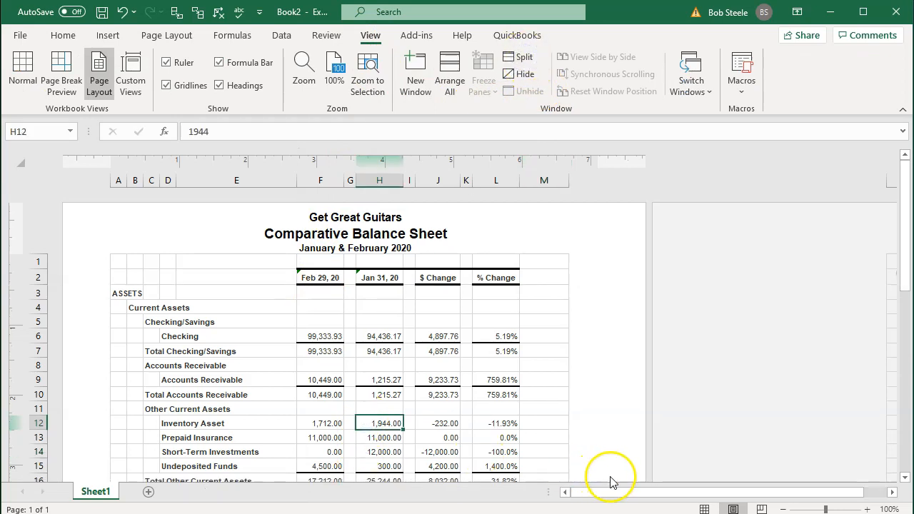
Rename the balance sheet worksheet "Comp BS" and return it to Normal view.
double_click(101, 491)
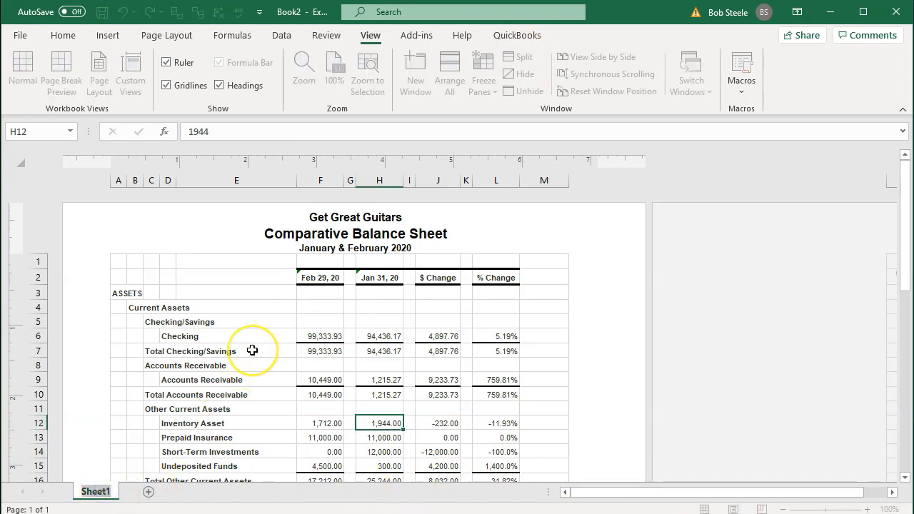
text(Comp B)
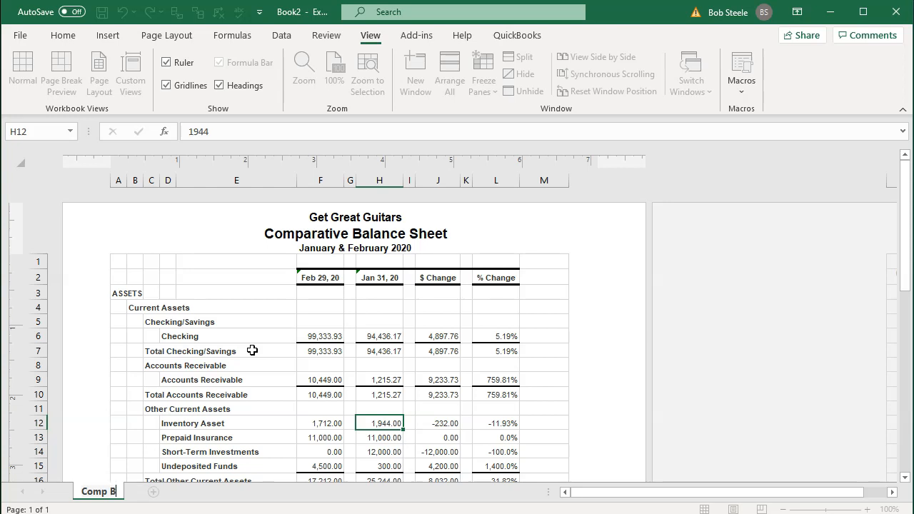
text(S)
click(252, 350)
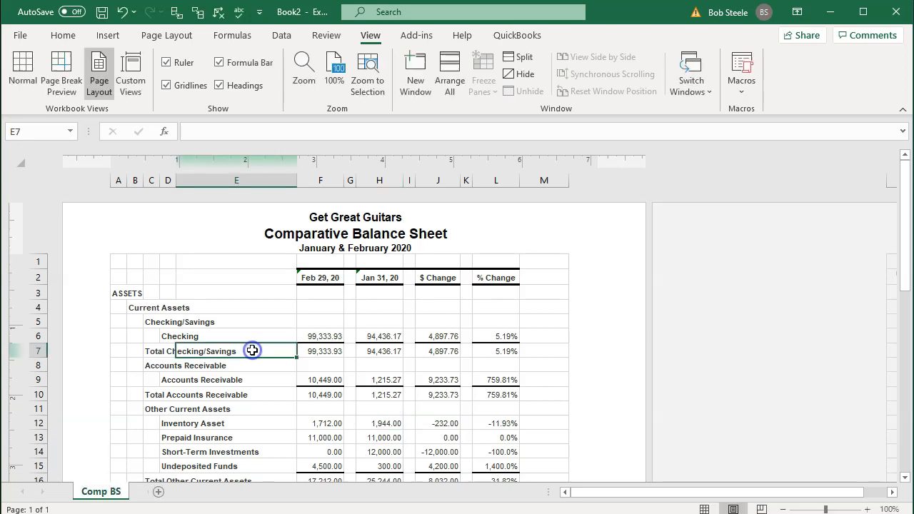
click(704, 508)
click(294, 373)
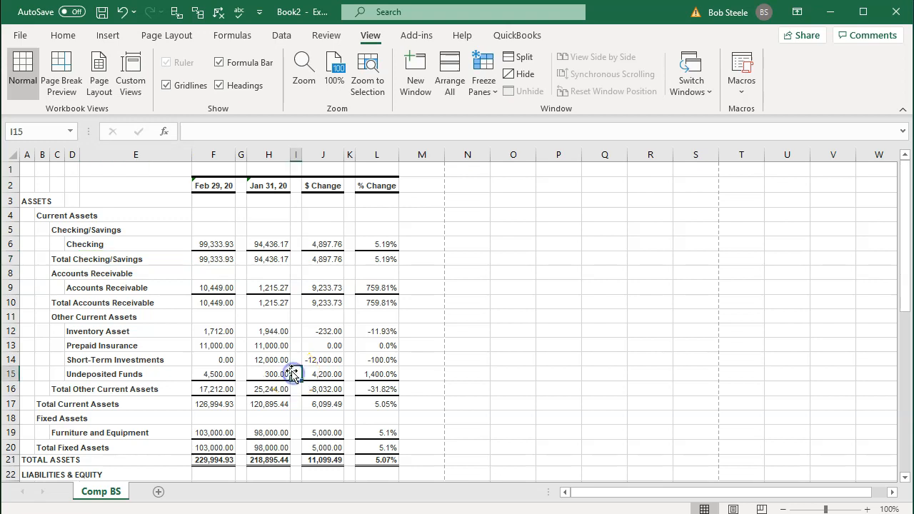
Start saving the workbook under a new name and browse to Desktop > Get Great Guitars > Section 8 > FS Feb.
click(13, 36)
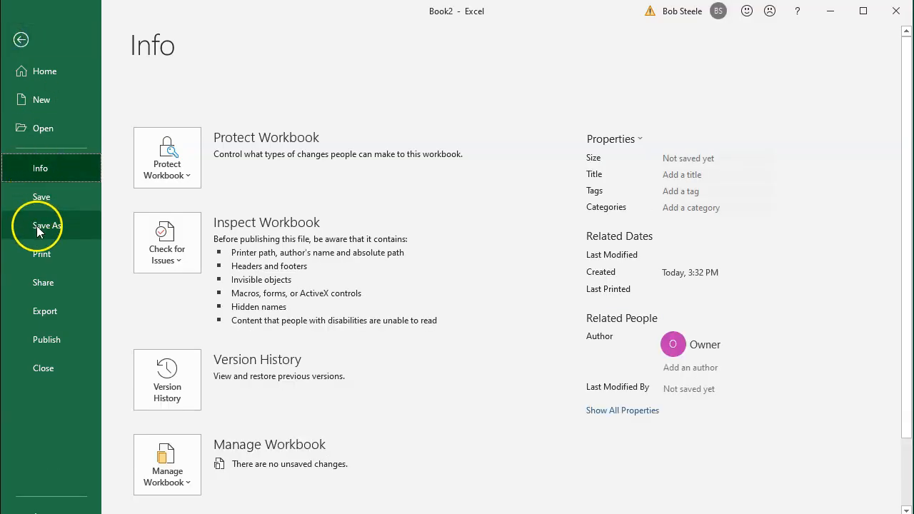
click(37, 226)
click(206, 285)
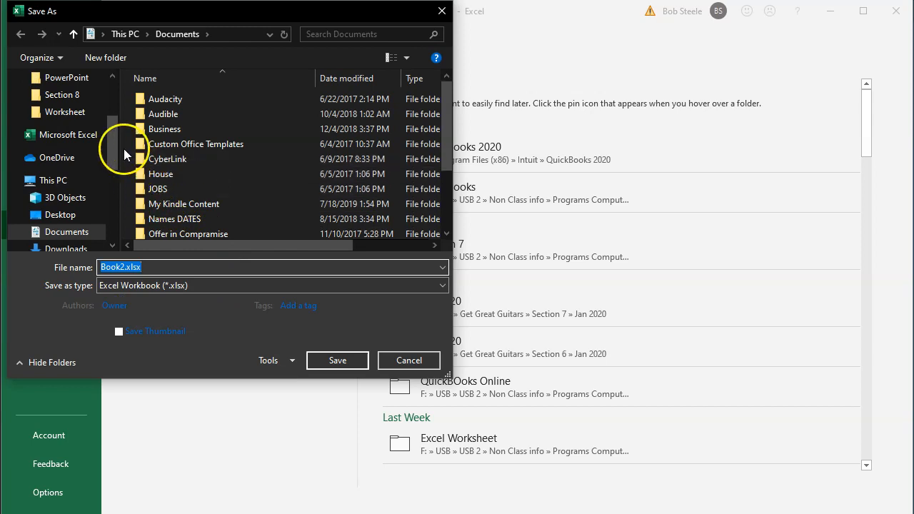
drag(110, 141, 110, 76)
click(63, 106)
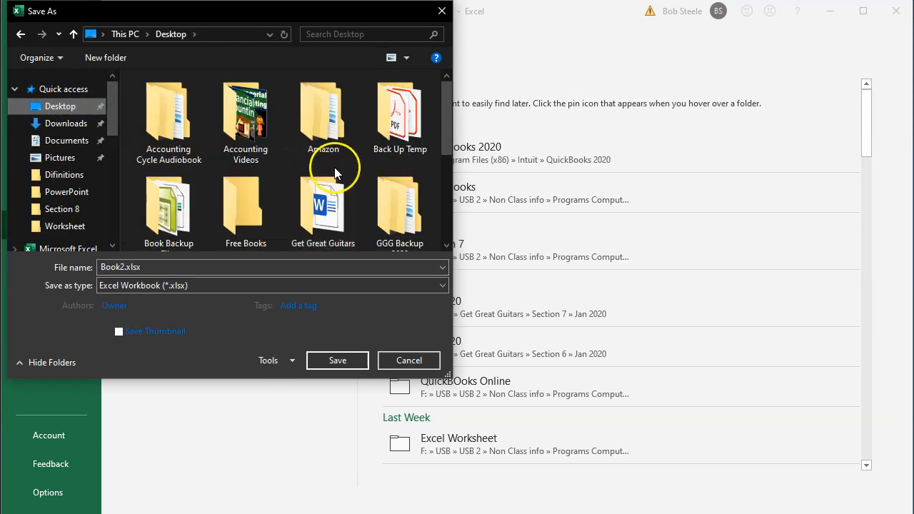
double_click(336, 184)
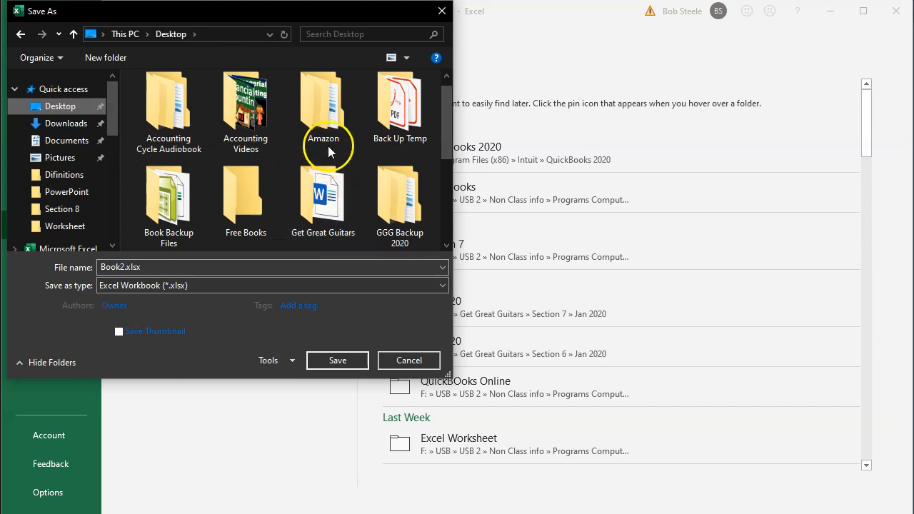
double_click(321, 193)
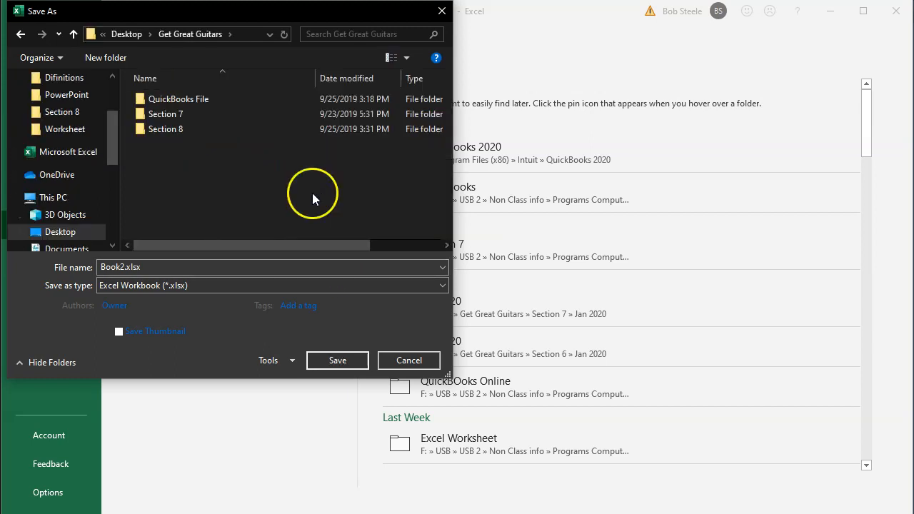
double_click(167, 131)
click(166, 103)
double_click(166, 104)
Save the workbook as "Financial Statements Feb.xlsx" in macro-free format and close Excel.
click(101, 267)
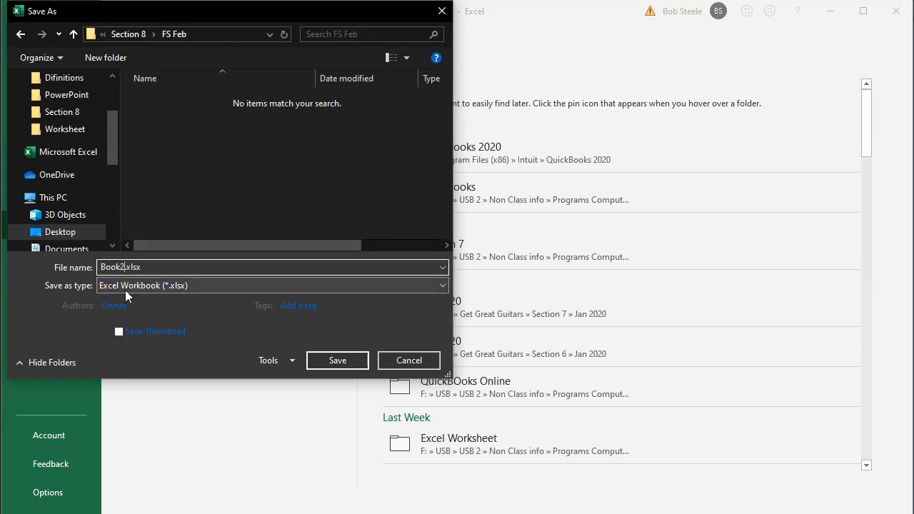
text(Financial Statements Feb)
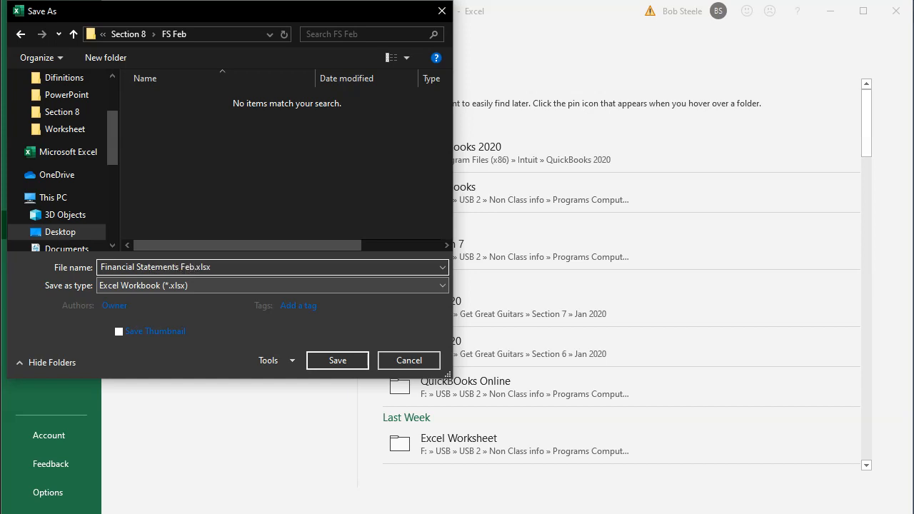
click(354, 364)
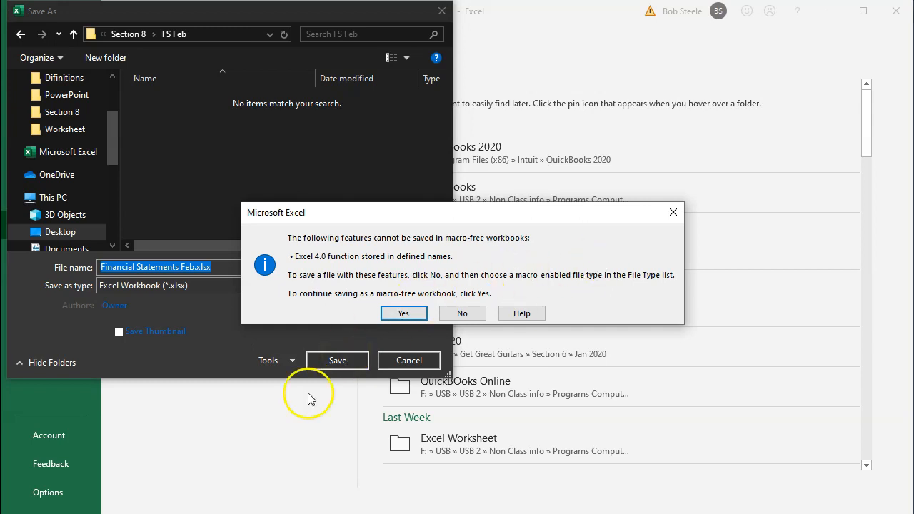
click(393, 315)
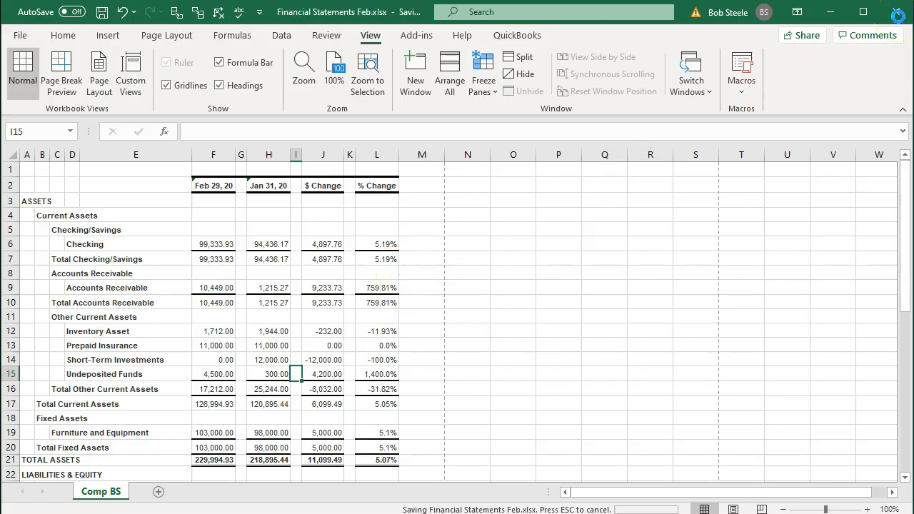
click(895, 11)
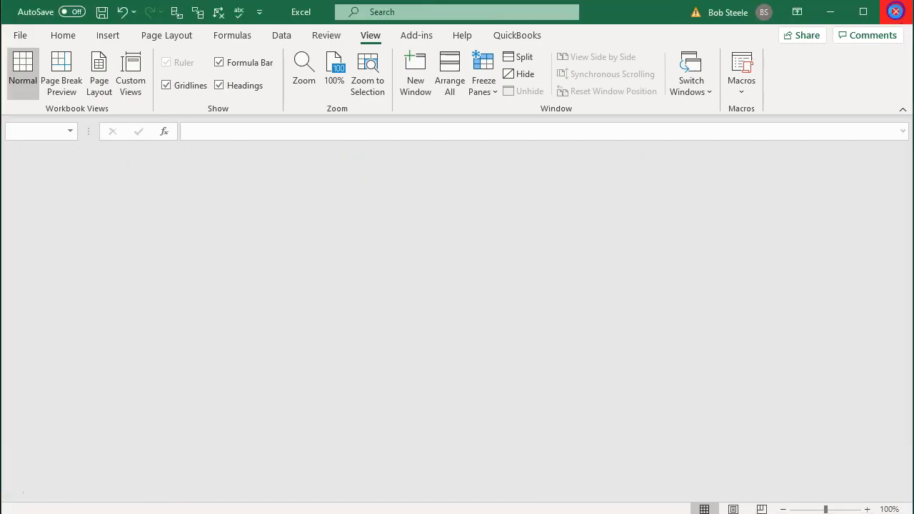
click(895, 12)
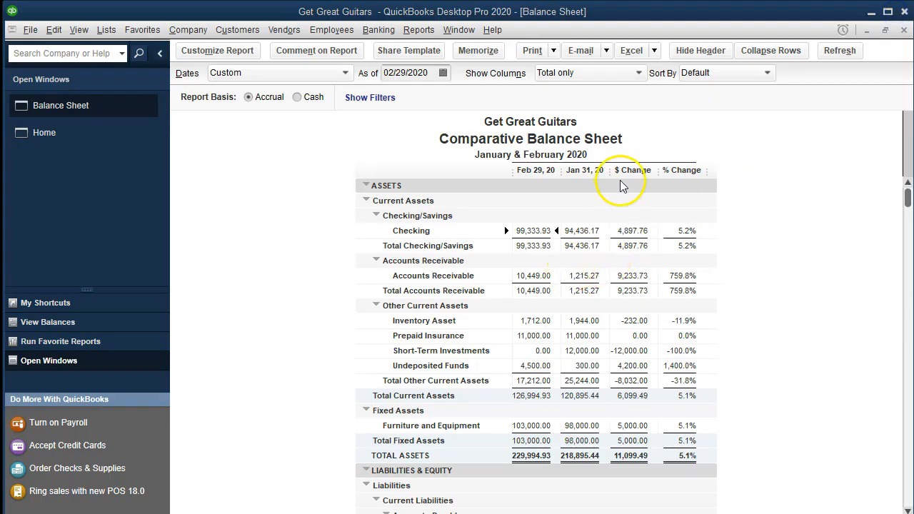
Print the comparative balance sheet to CutePDF Writer and choose Get Great Guitars > Section 8 as the PDF's save folder.
click(553, 50)
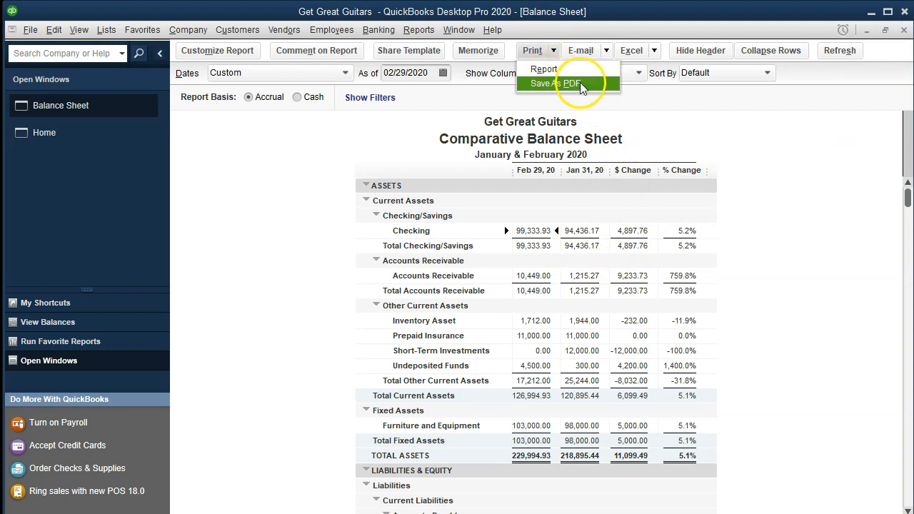
click(576, 72)
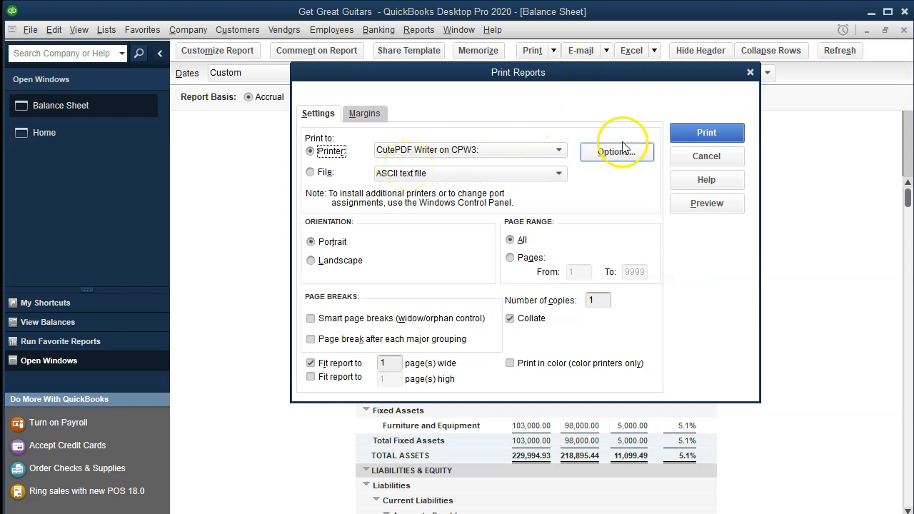
click(682, 134)
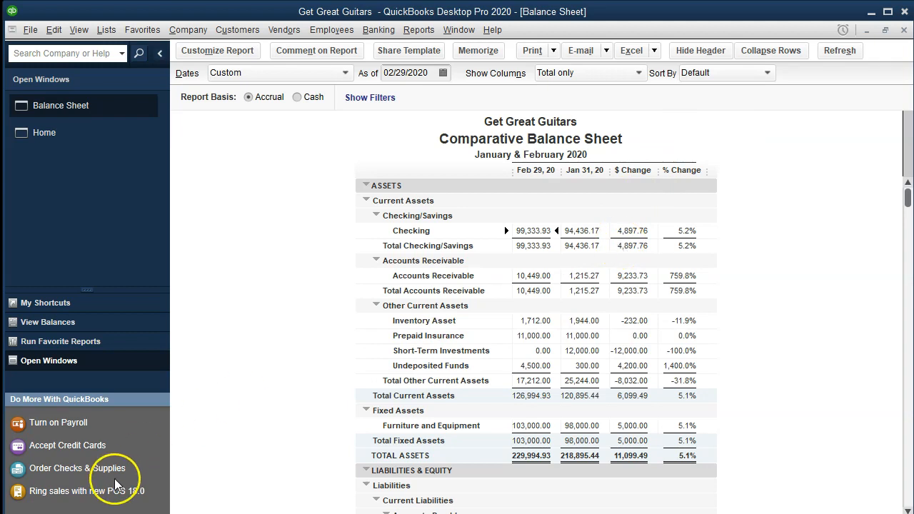
click(325, 457)
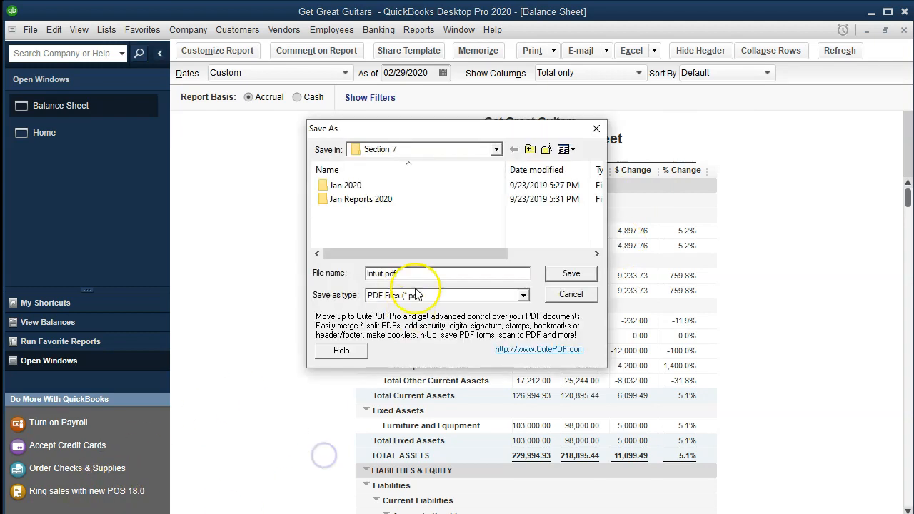
drag(449, 135, 473, 188)
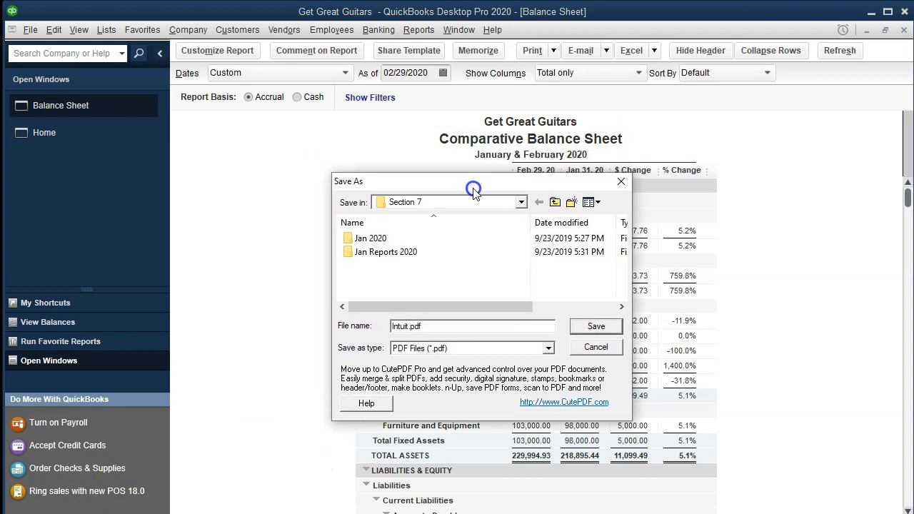
click(522, 202)
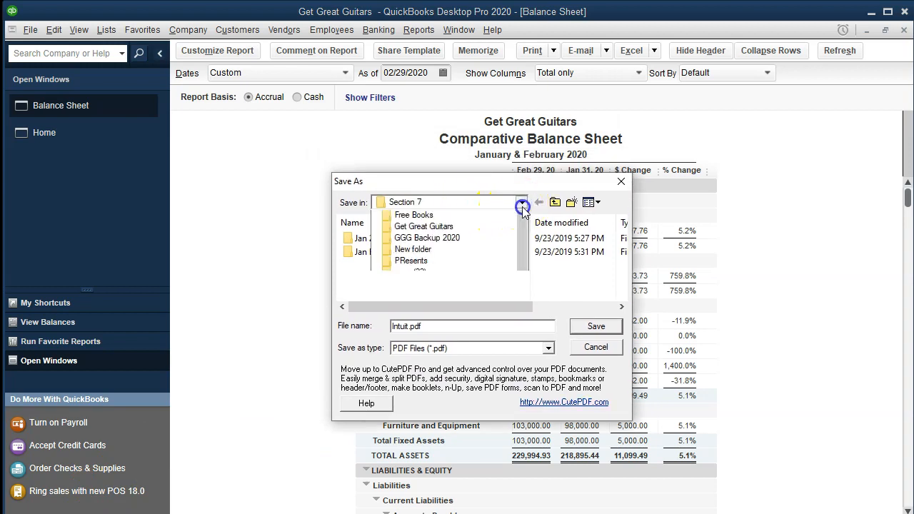
click(437, 273)
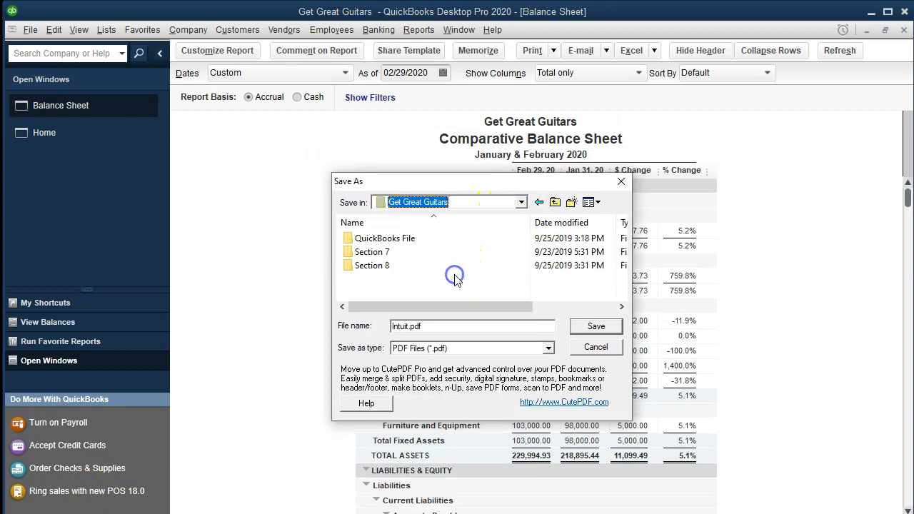
double_click(377, 267)
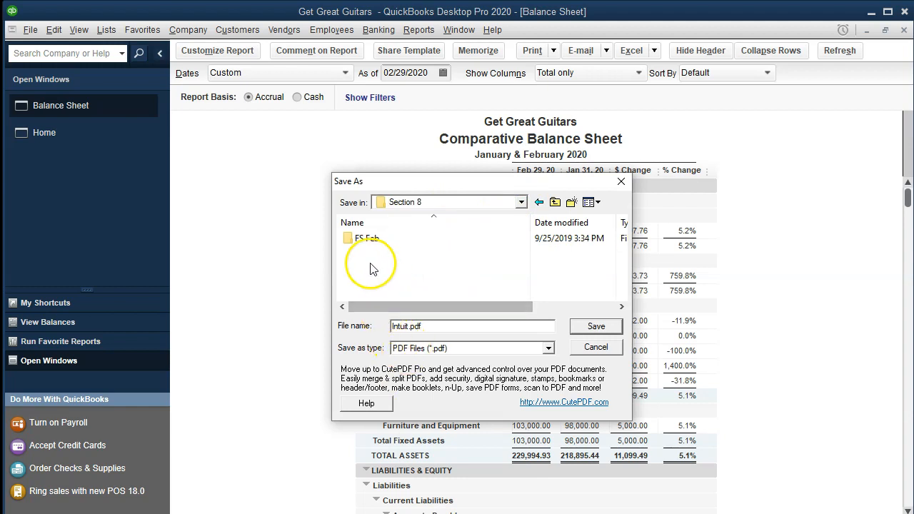
Name the PDF "Comparative Balance Sheet Febt.pdf" and save it in the Section 8 folder.
click(407, 326)
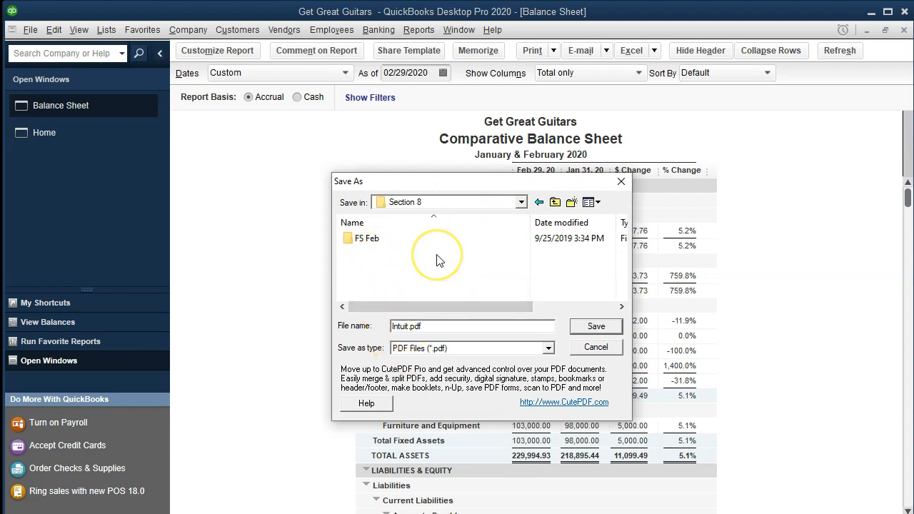
key(BackSpace)
key(BackSpace)
key(BackSpace)
key(BackSpace)
key(BackSpace)
key(BackSpace)
text(C)
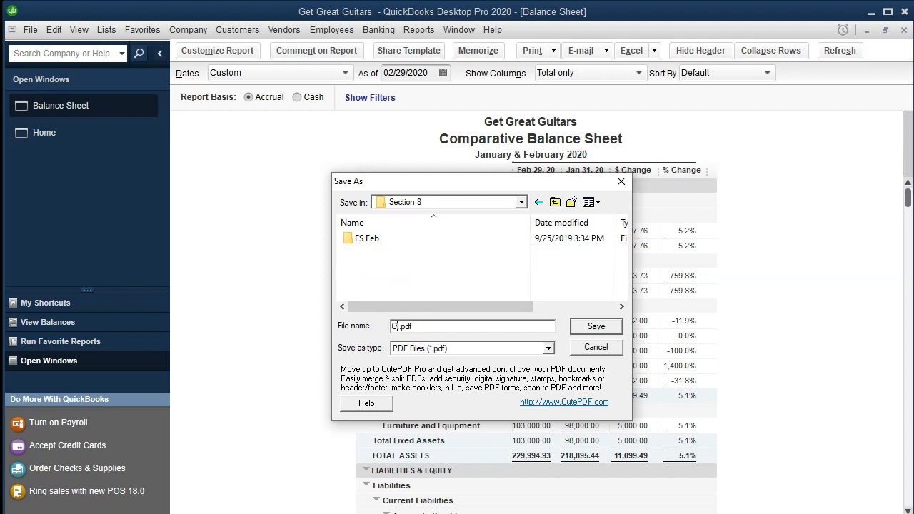
text(omparative Balance Sheet)
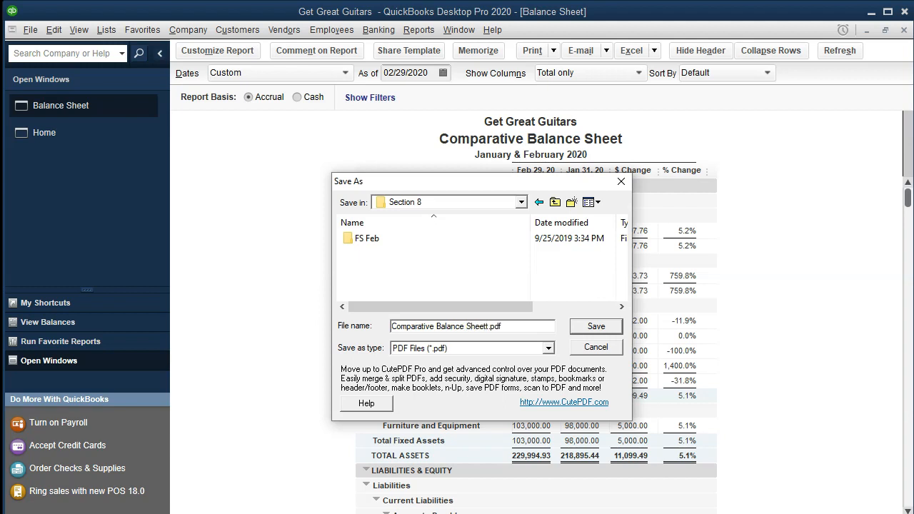
text( Feb)
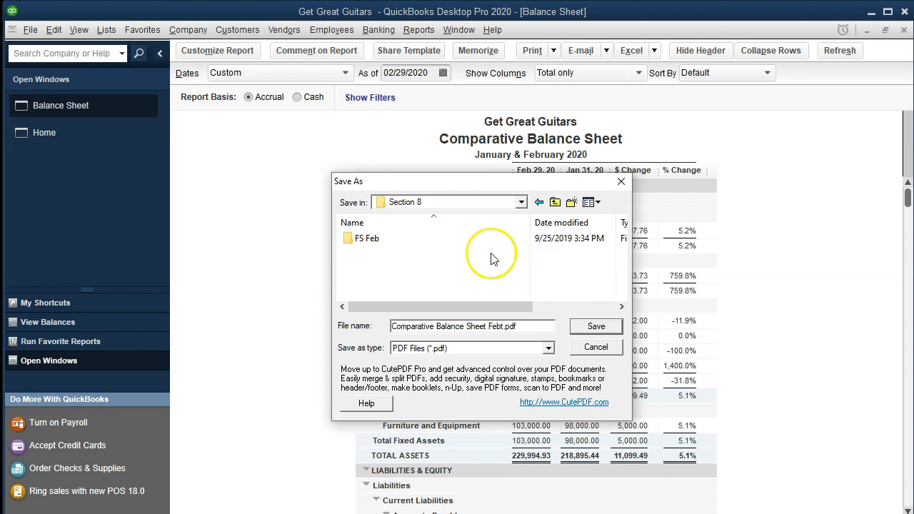
click(594, 325)
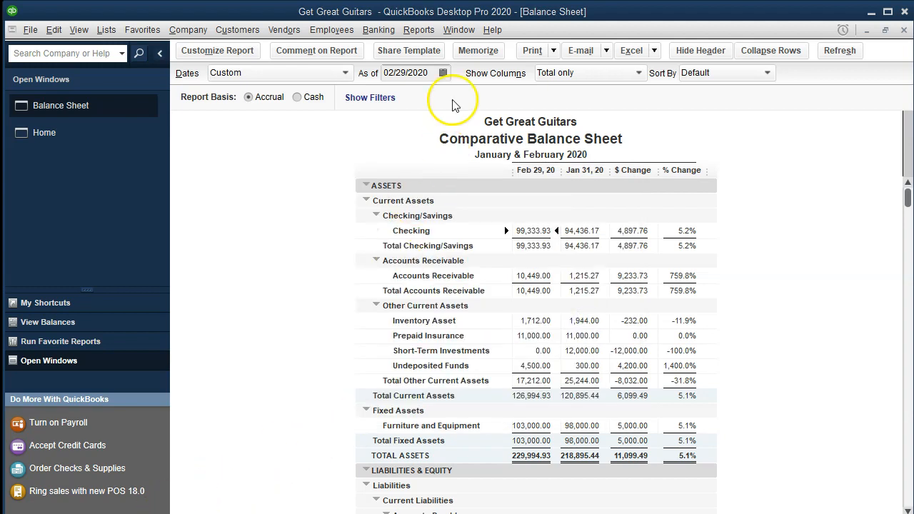
Create a Profit & Loss Standard report for the period 01/01/2020 to 02/29/2020.
click(423, 35)
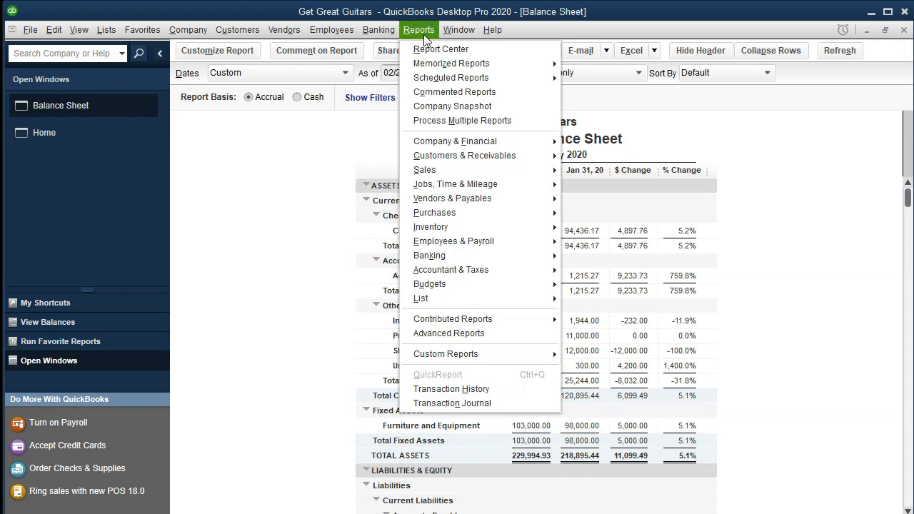
mouse_move(555, 143)
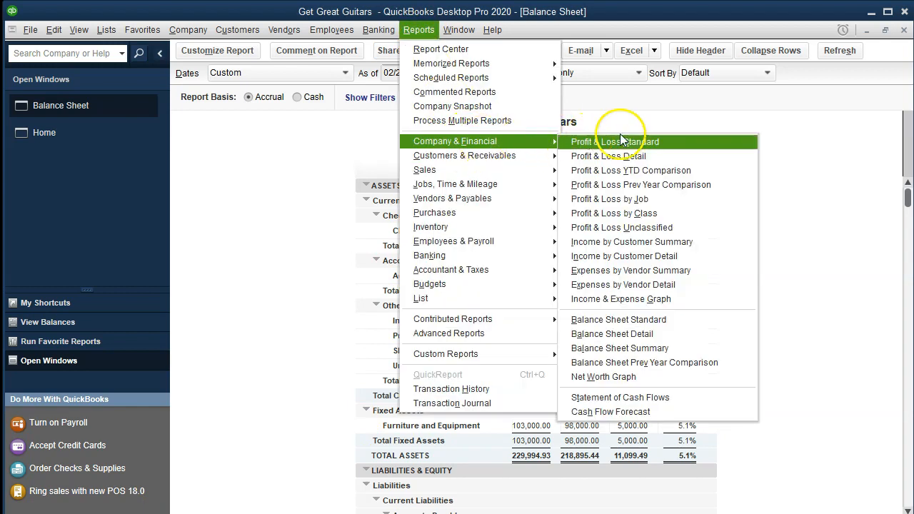
click(671, 146)
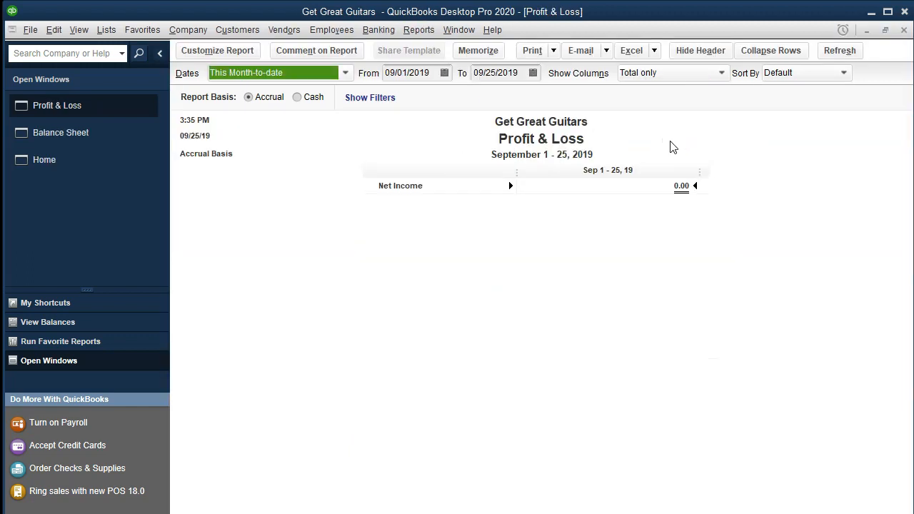
key(Tab)
text(01/01/2020)
key(Tab)
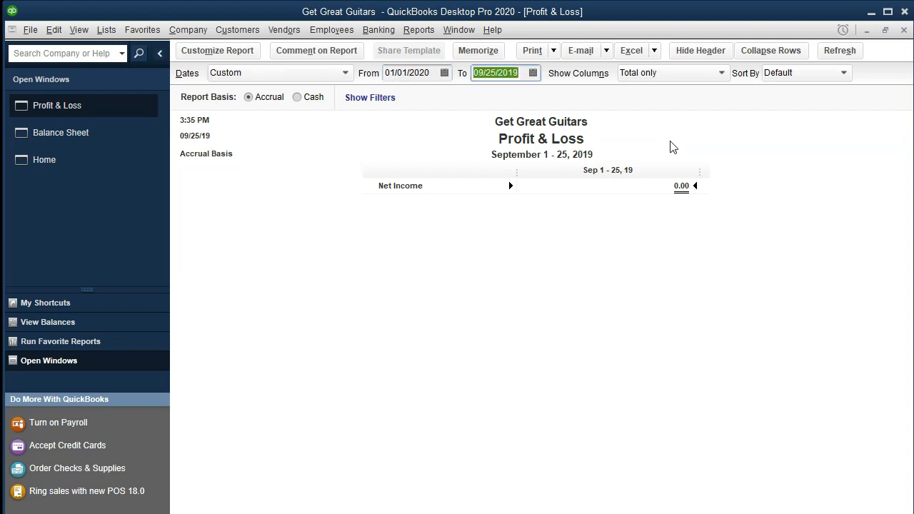
text(02292020)
key(Tab)
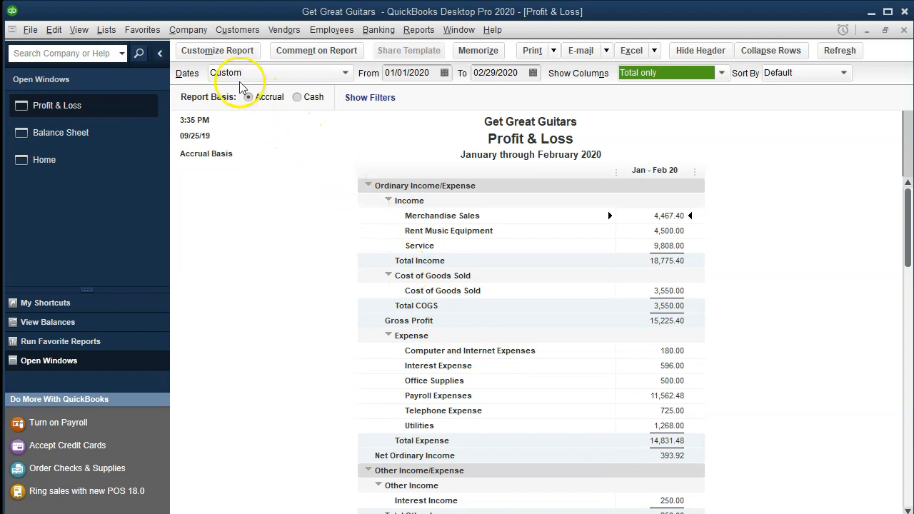
Customize the Profit & Loss report to cover 02/01/2020 to 02/29/2020 and add a Previous Period subcolumn.
click(217, 50)
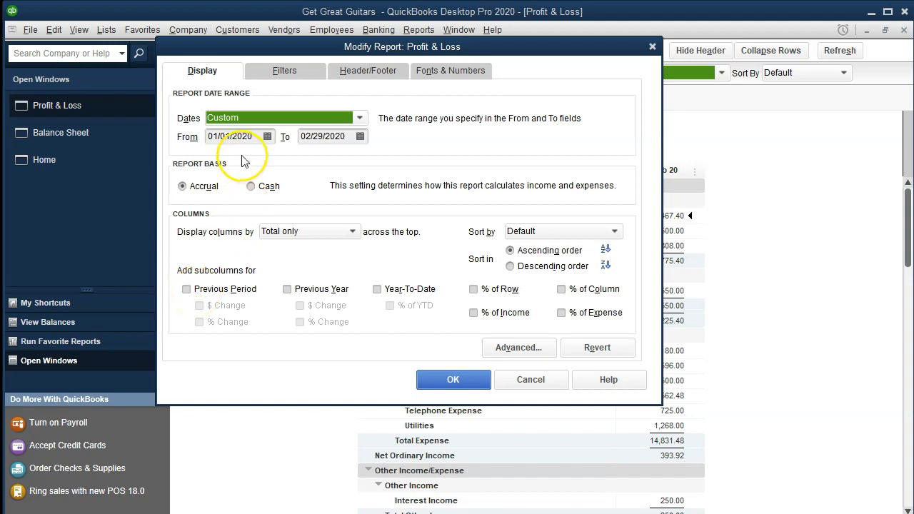
key(Tab)
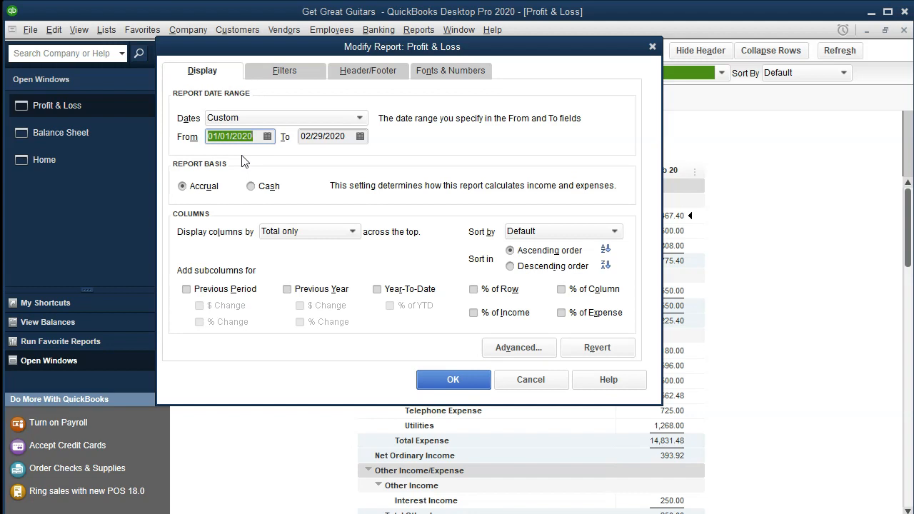
text(02)
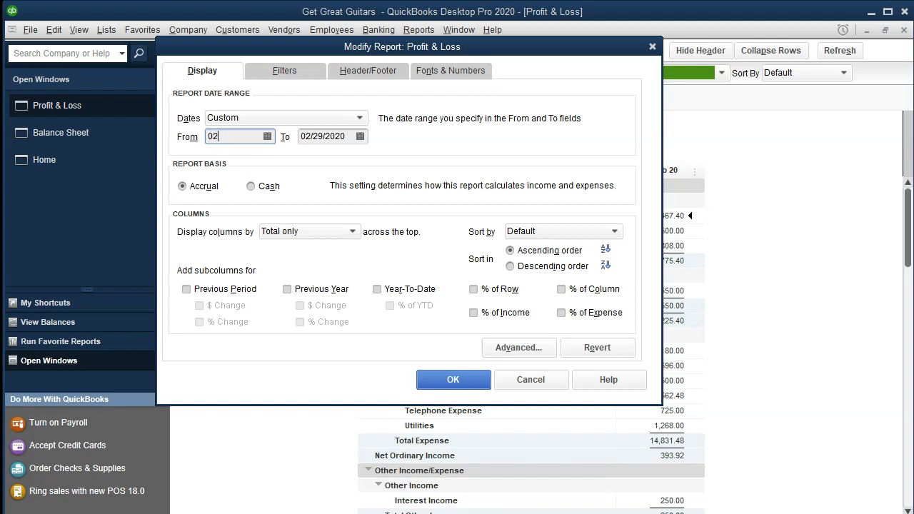
text(/01)
key(Tab)
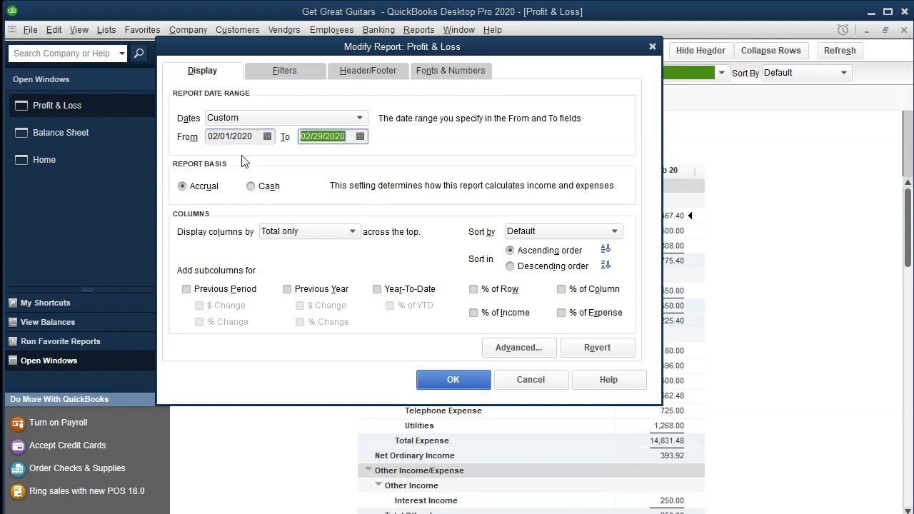
click(186, 289)
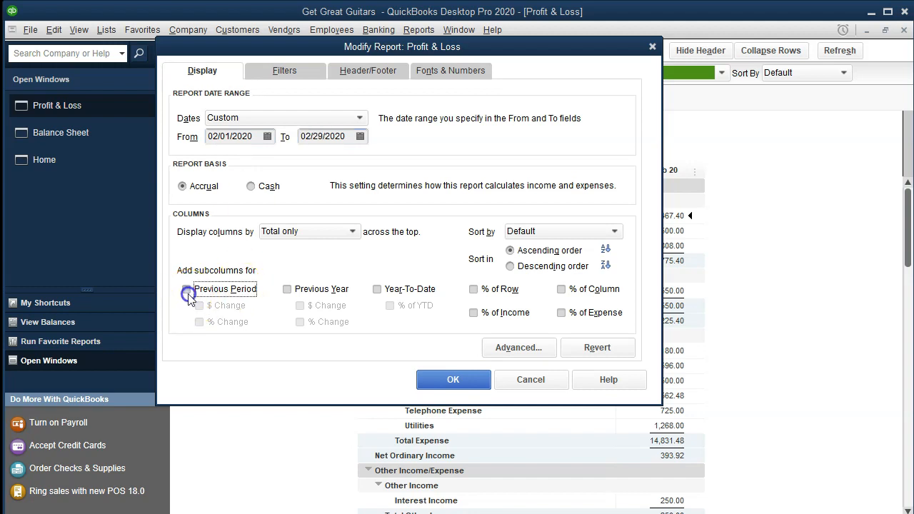
click(438, 382)
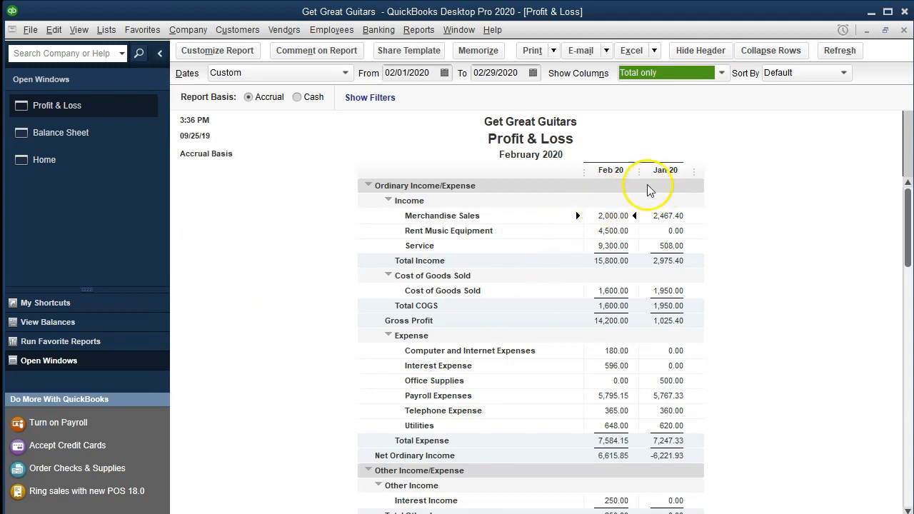
Add $ Change and % Change subcolumns under the Previous Period comparison in the Profit & Loss report.
click(232, 59)
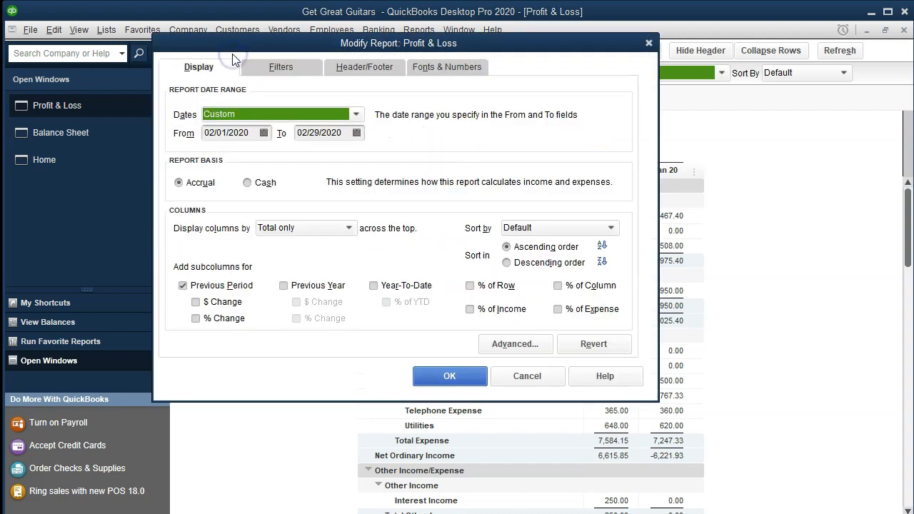
click(195, 303)
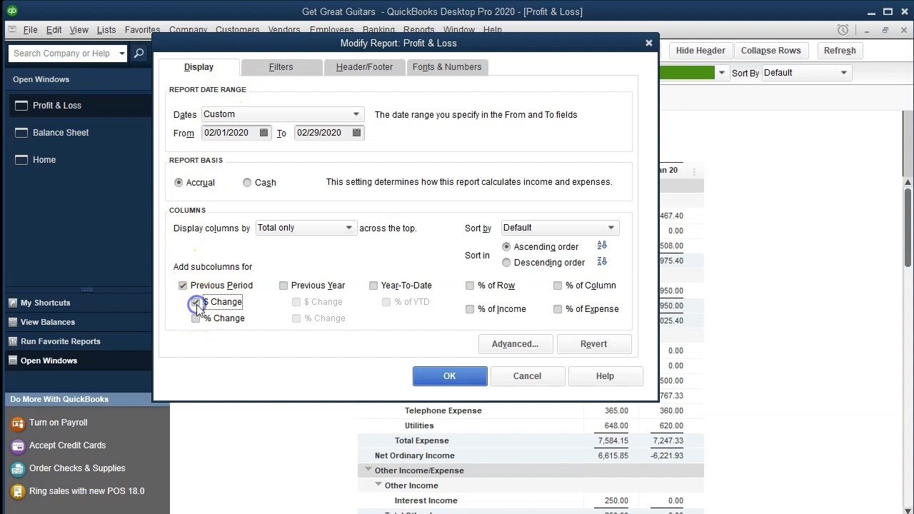
click(197, 320)
click(415, 378)
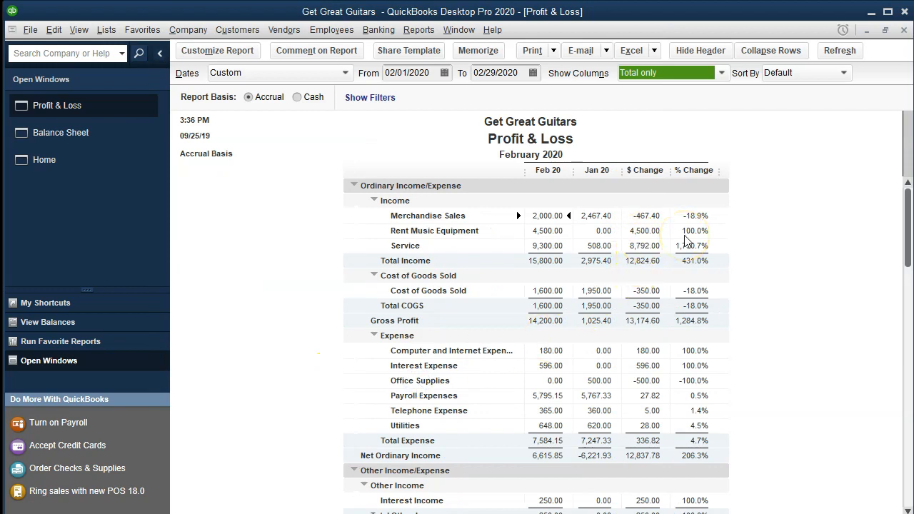
Check the Total Income change in Calculator by subtracting 2975.4 from 15800 and dividing the difference by 2975.4, then close Calculator.
key(XF86Calculator)
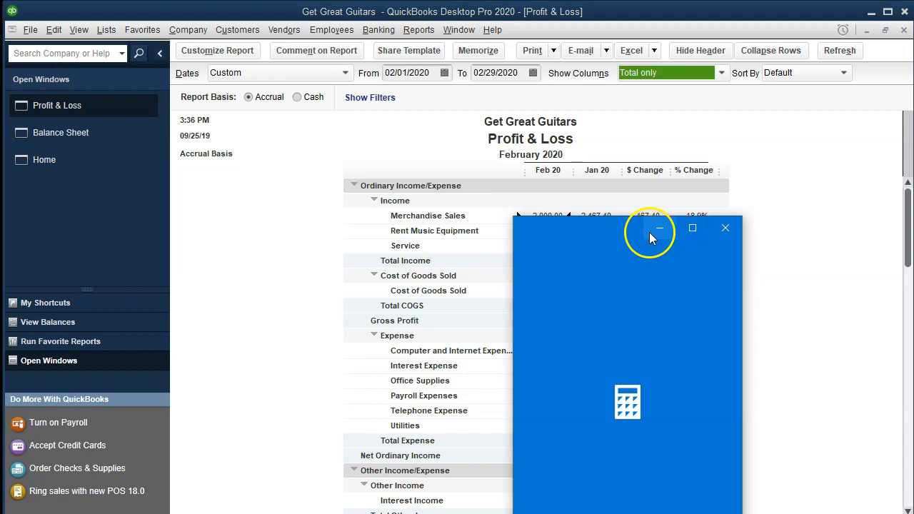
drag(601, 237, 593, 301)
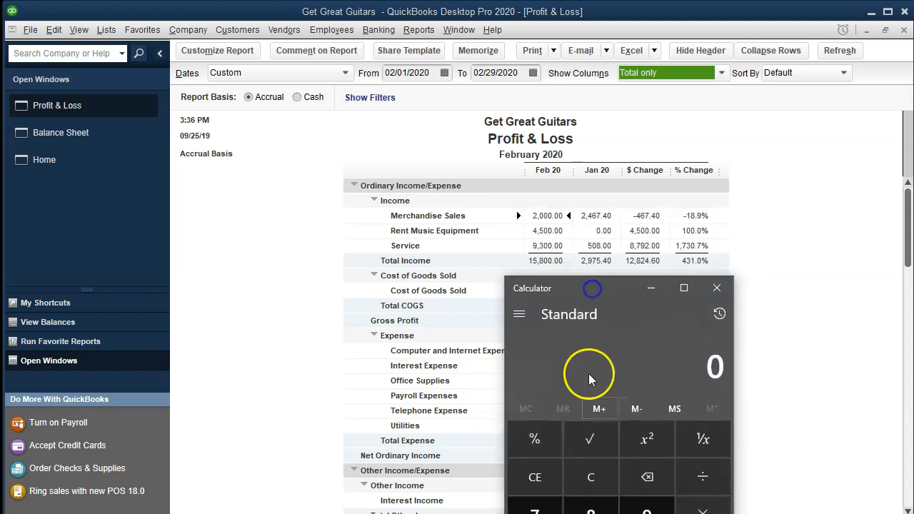
text(15800)
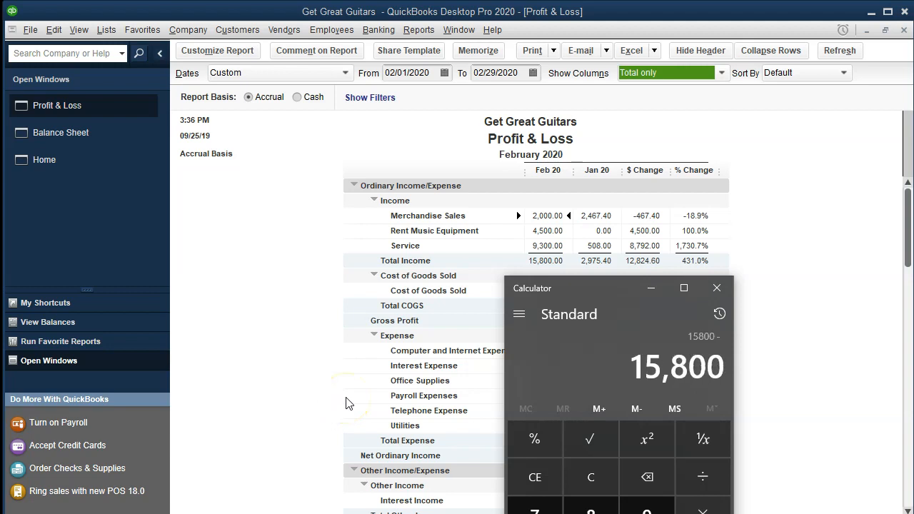
text(2975.4)
key(Return)
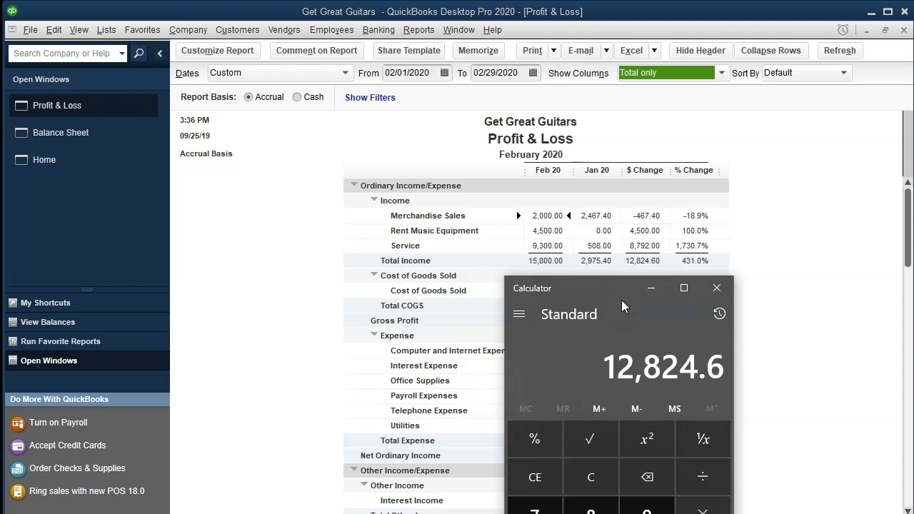
key(slash)
text(2975.4)
key(Return)
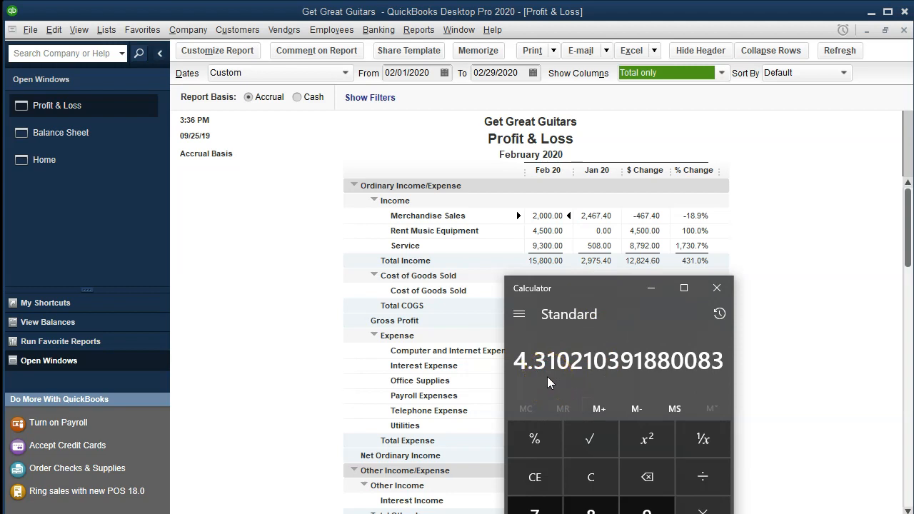
click(710, 295)
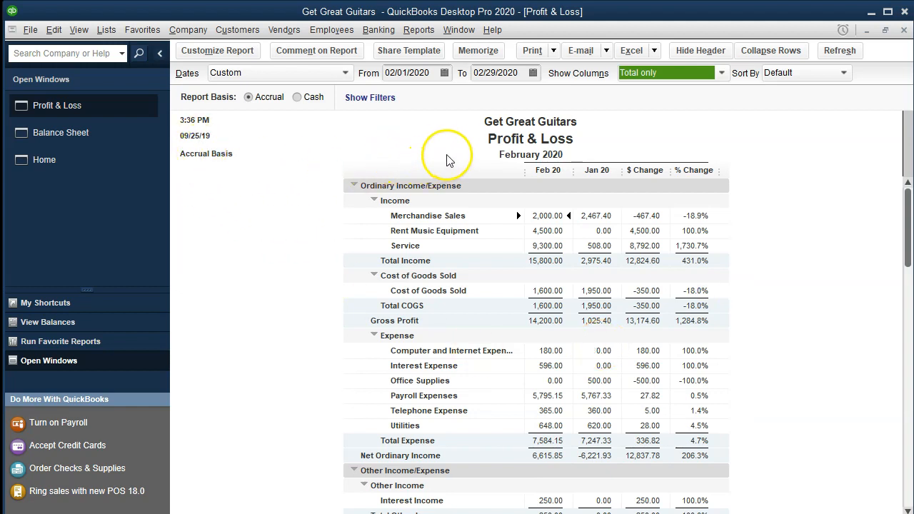
Remove the date prepared, time prepared and report basis from the Profit & Loss report header.
click(227, 57)
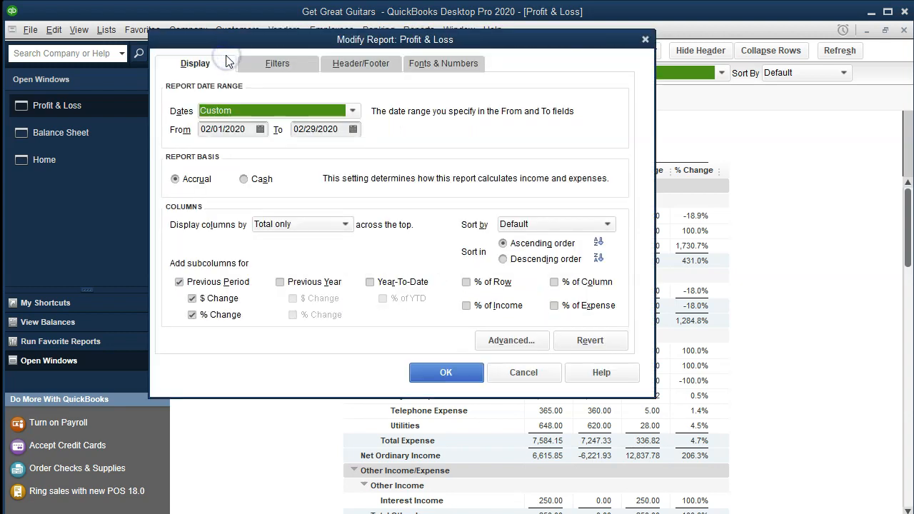
click(360, 62)
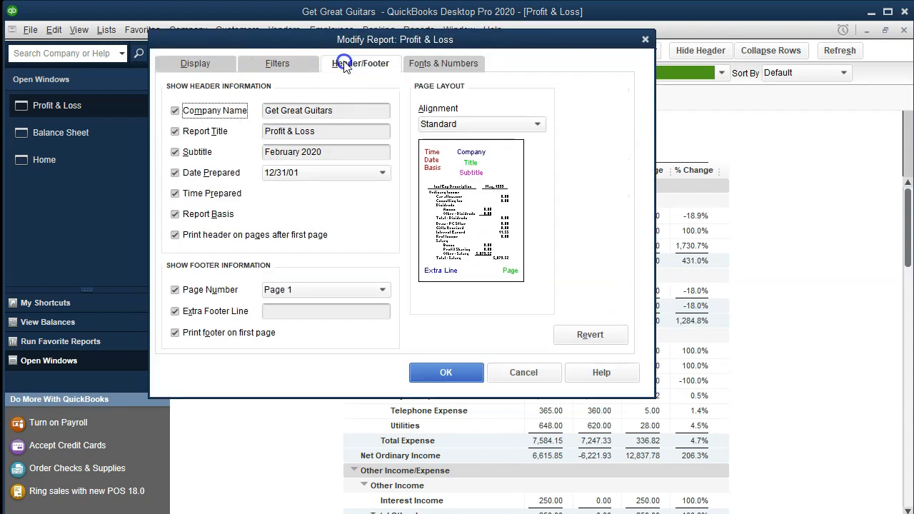
click(175, 173)
click(175, 193)
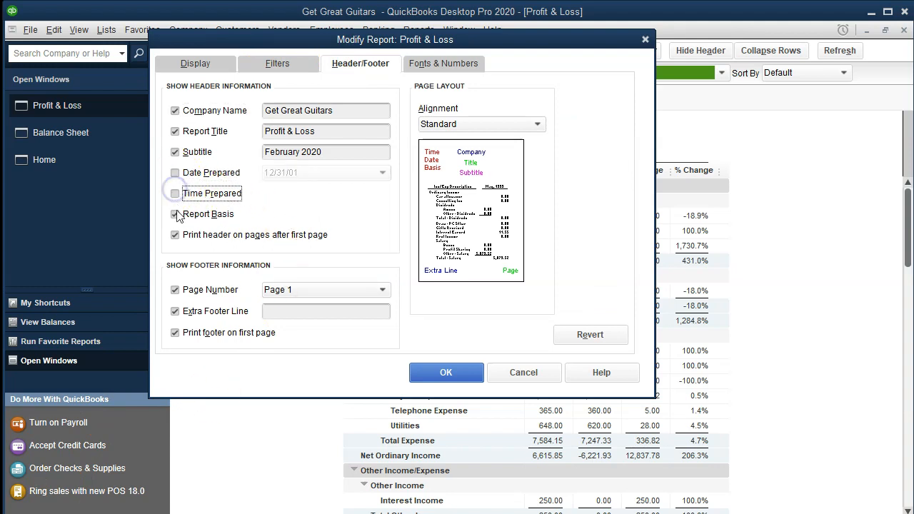
click(177, 215)
Set the report title to "Comparative Profit & Loss" and the subtitle to "January & February 2020", and apply the header changes.
click(320, 130)
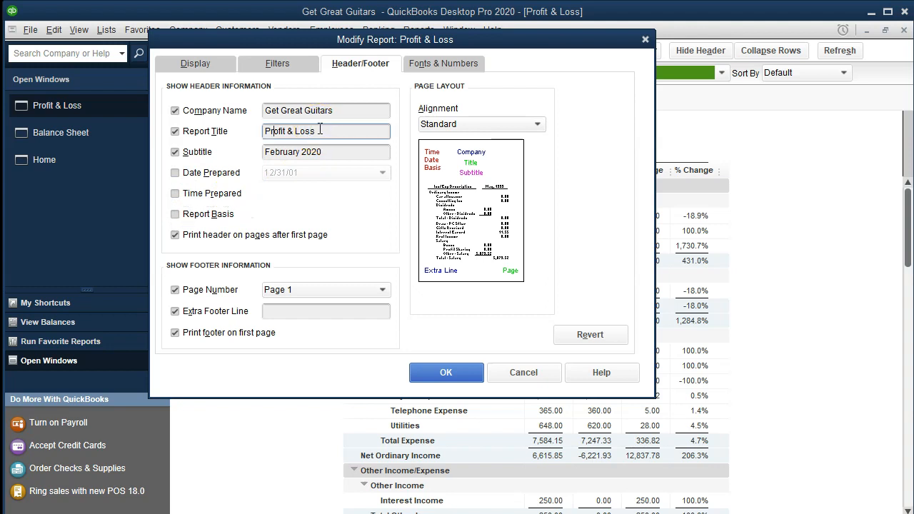
text(Comparative)
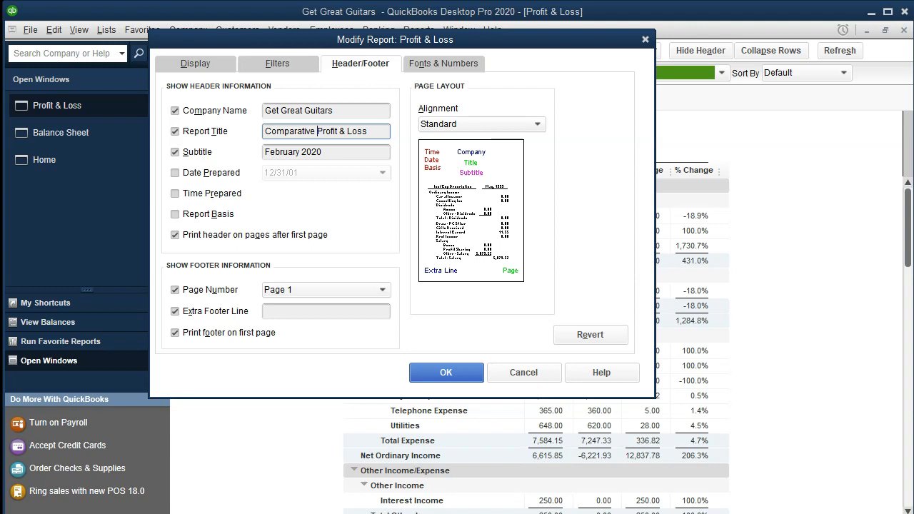
click(363, 151)
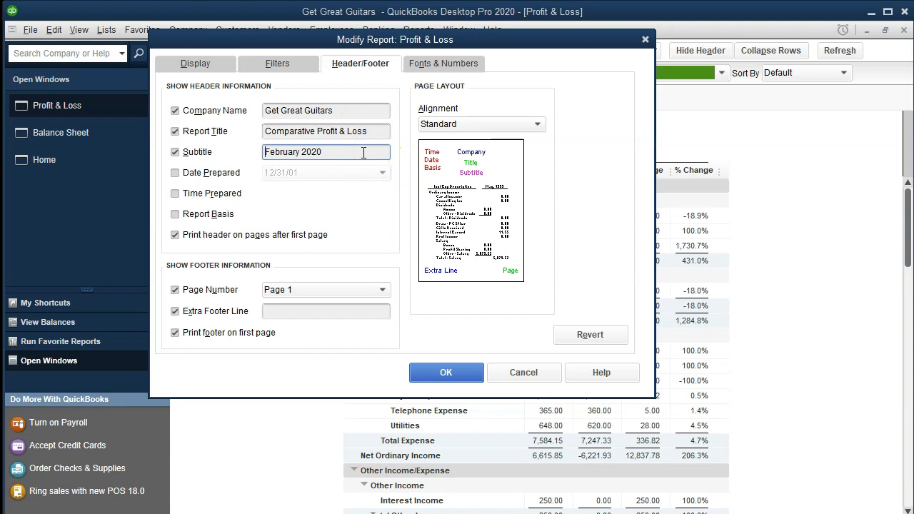
key(Home)
text(January )
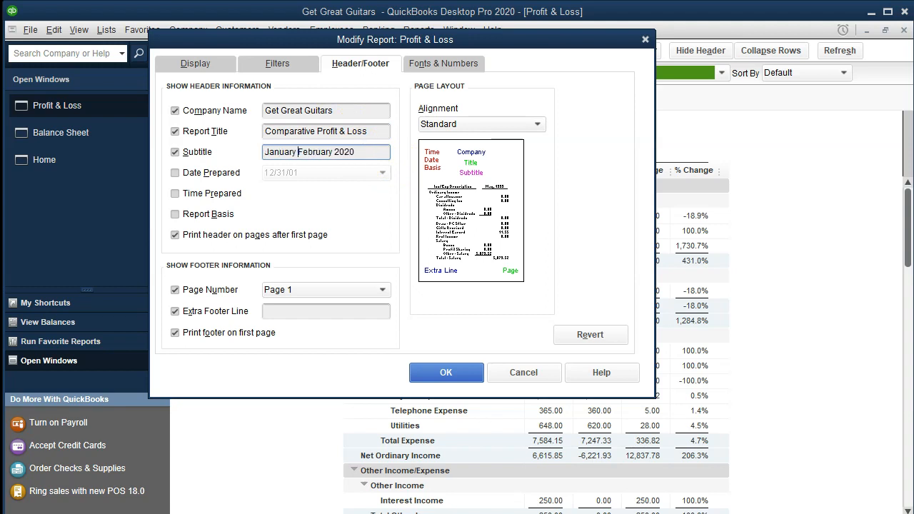
text(&)
click(450, 374)
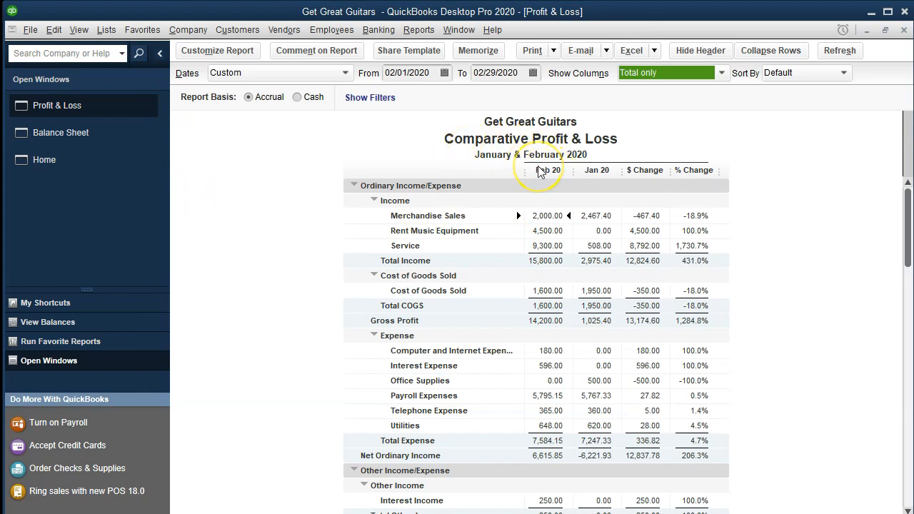
Set up the Excel export of the comparative Profit & Loss as a new worksheet in an existing workbook and browse for the file.
scroll(728, 327, down, 1)
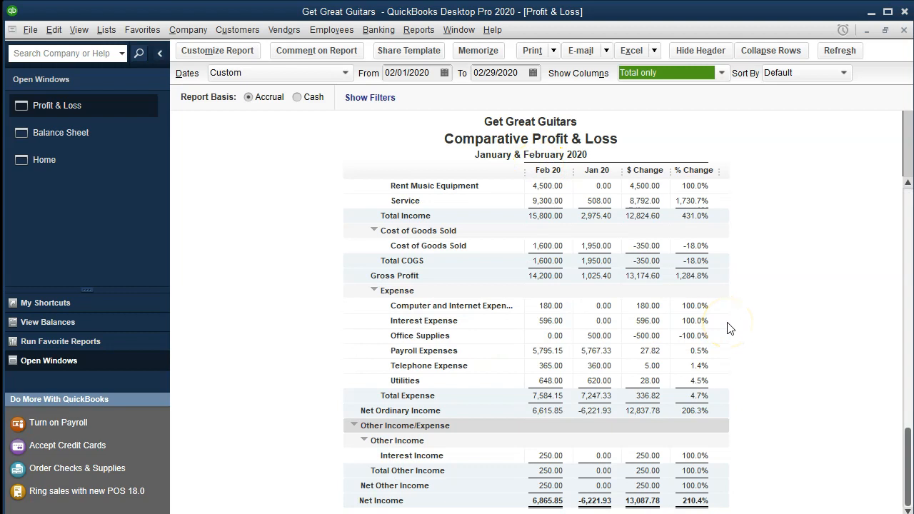
scroll(728, 329, up, 1)
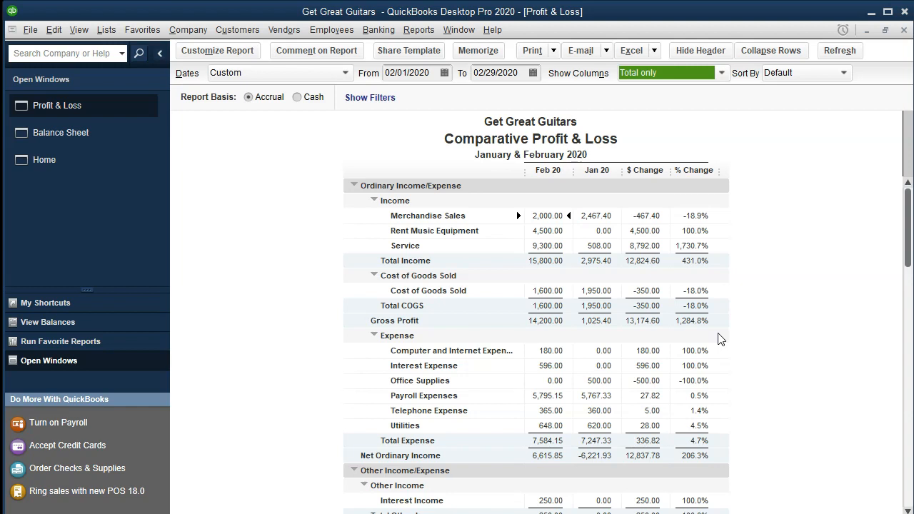
click(654, 50)
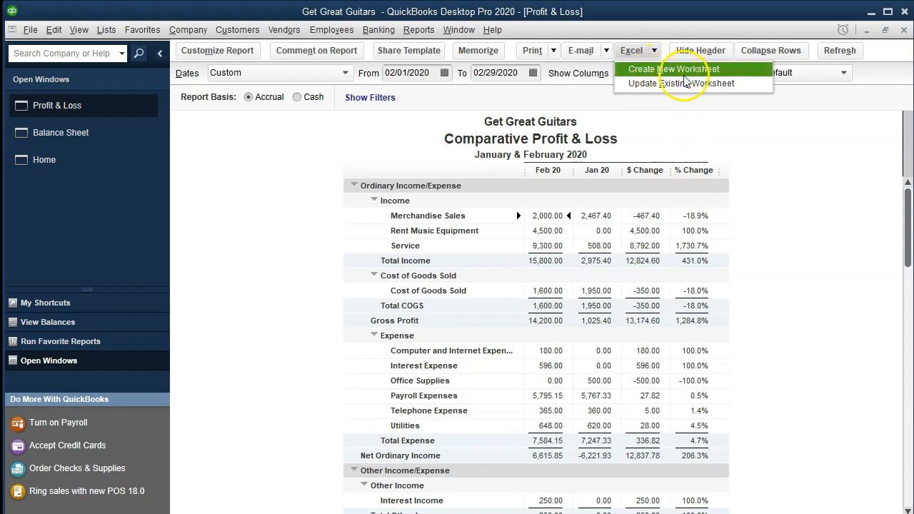
click(725, 70)
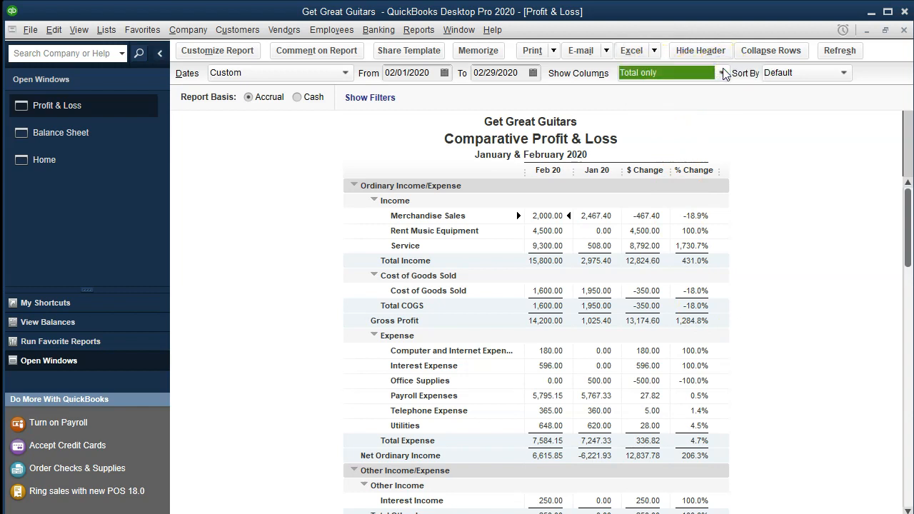
click(428, 182)
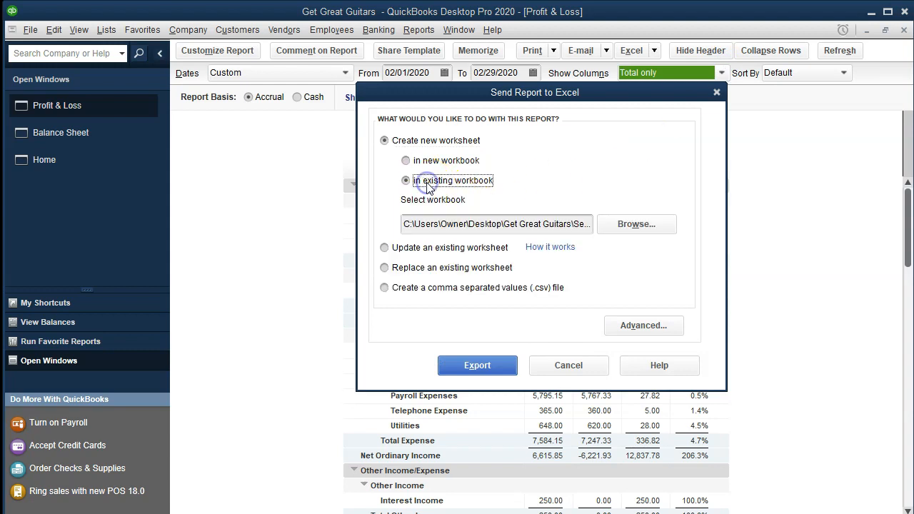
click(635, 225)
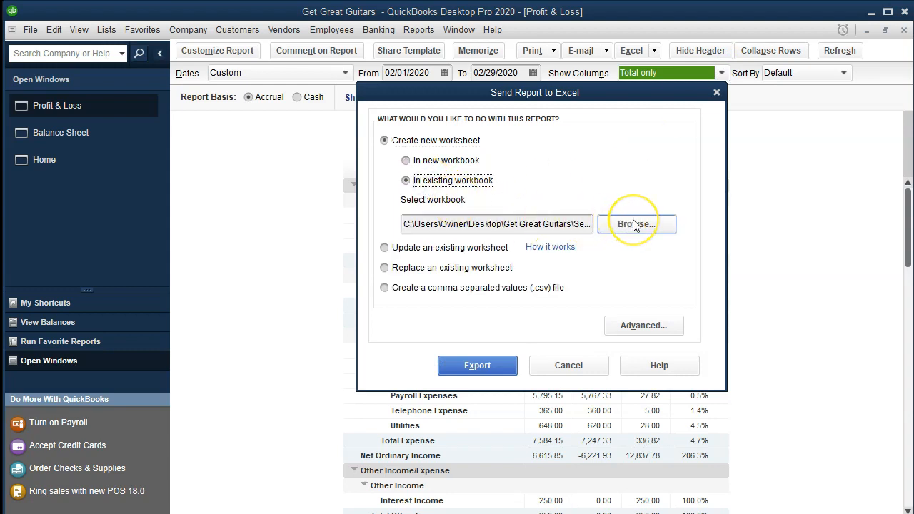
click(635, 225)
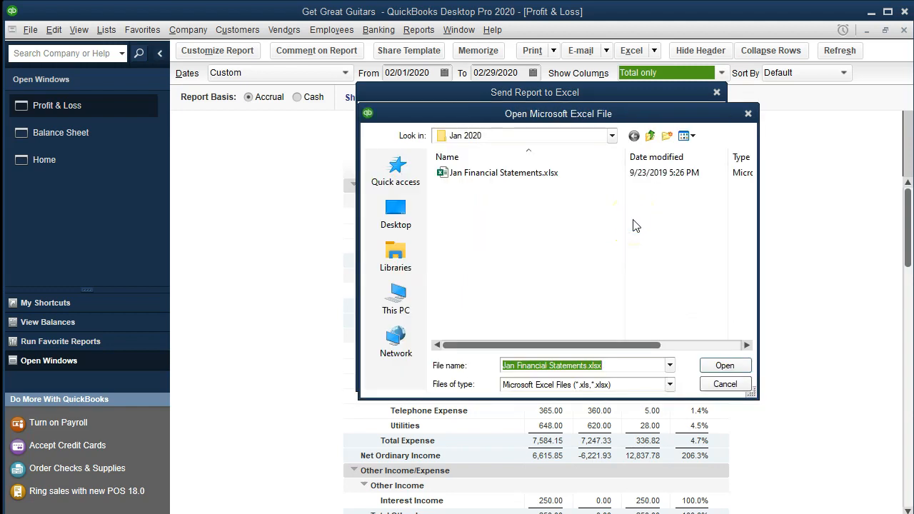
Choose "Financial Statements Feb.xlsx" in Get Great Guitars > Section 8 > FS Feb as the target workbook and export the report.
click(612, 135)
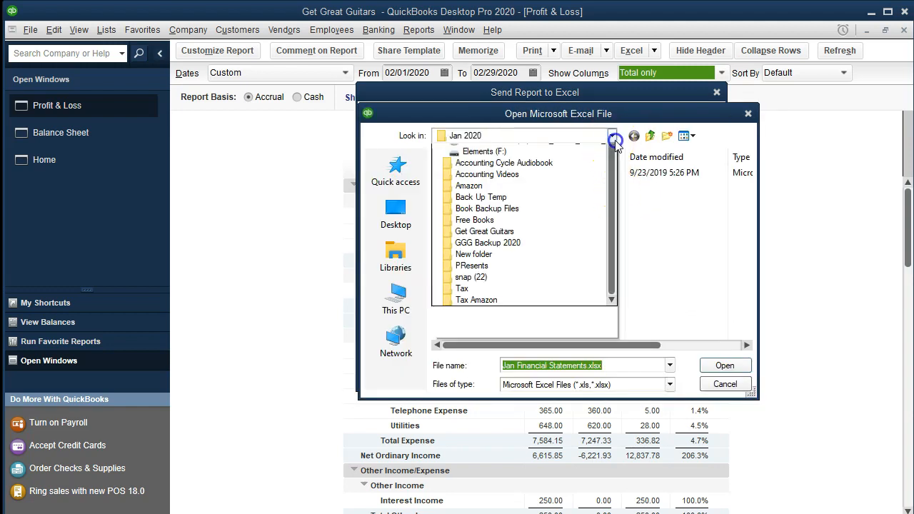
click(510, 224)
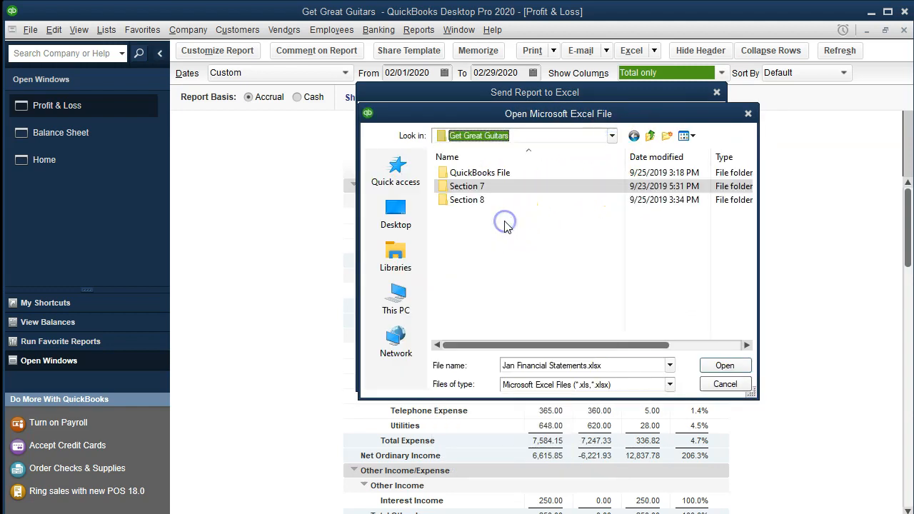
click(479, 205)
double_click(473, 175)
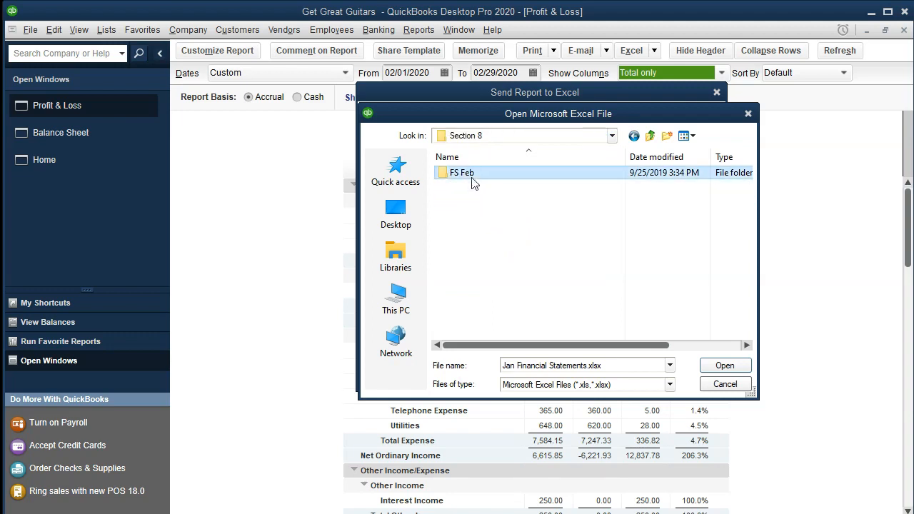
double_click(471, 176)
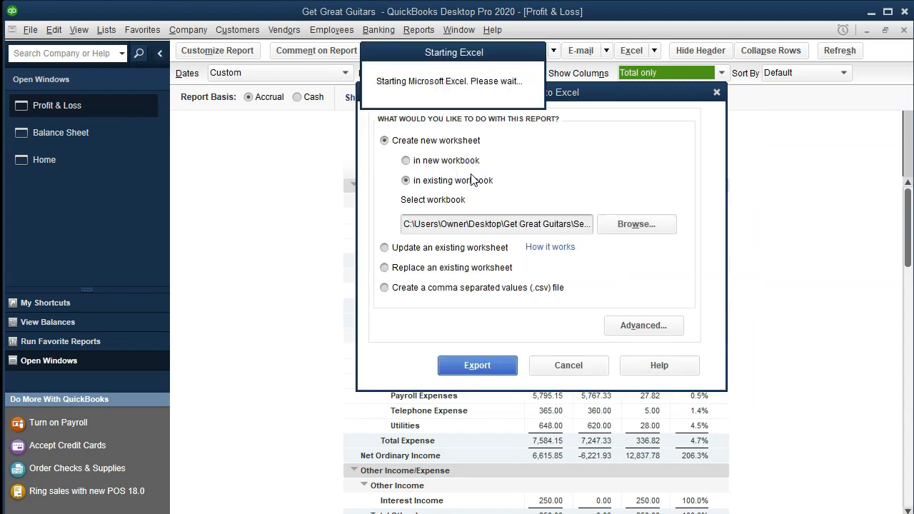
click(469, 366)
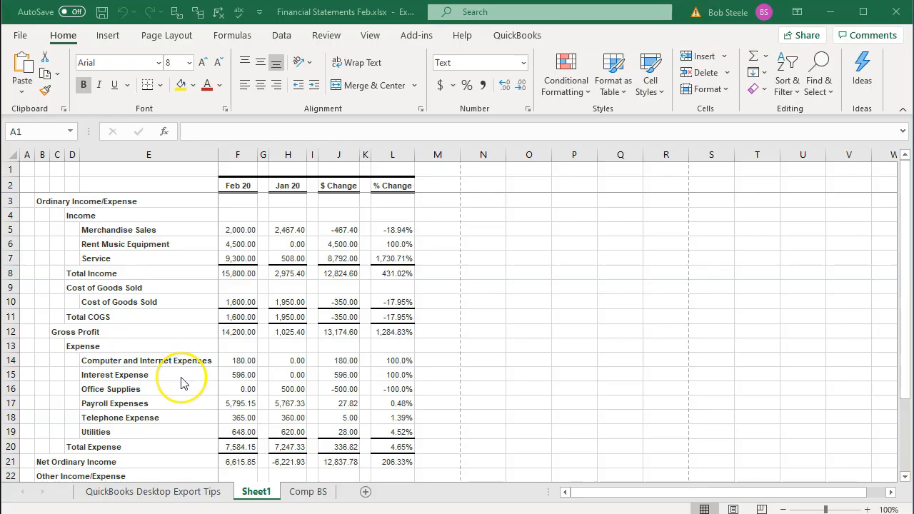
Delete the QuickBooks Desktop Export Tips sheet and move Sheet1 after the Comp BS sheet.
click(163, 492)
right_click(163, 492)
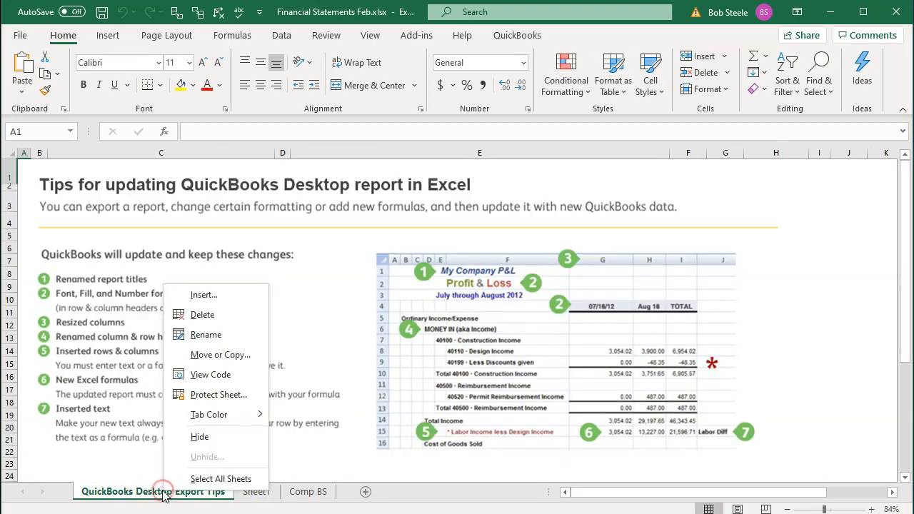
click(202, 315)
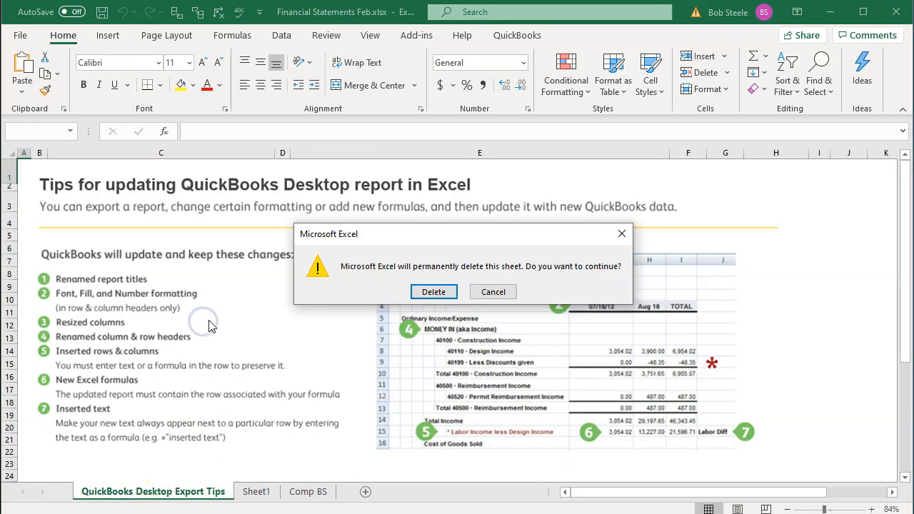
click(434, 292)
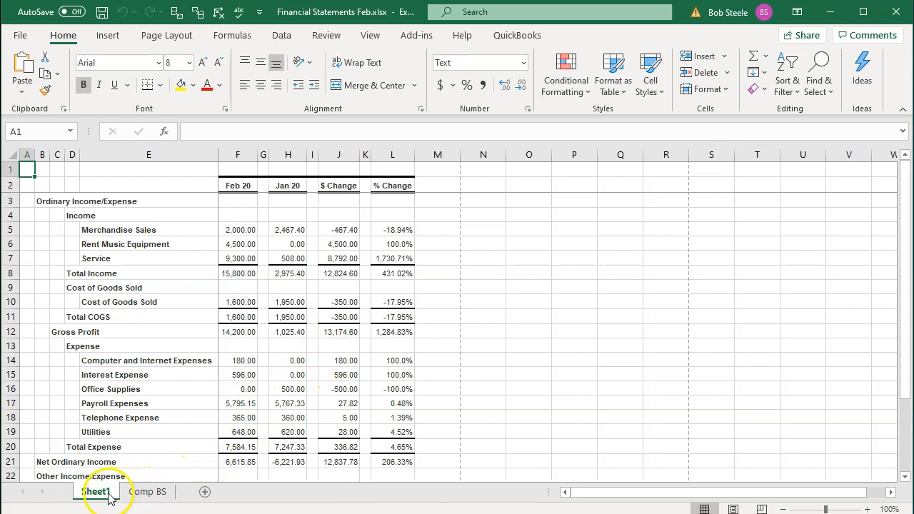
drag(108, 492, 190, 497)
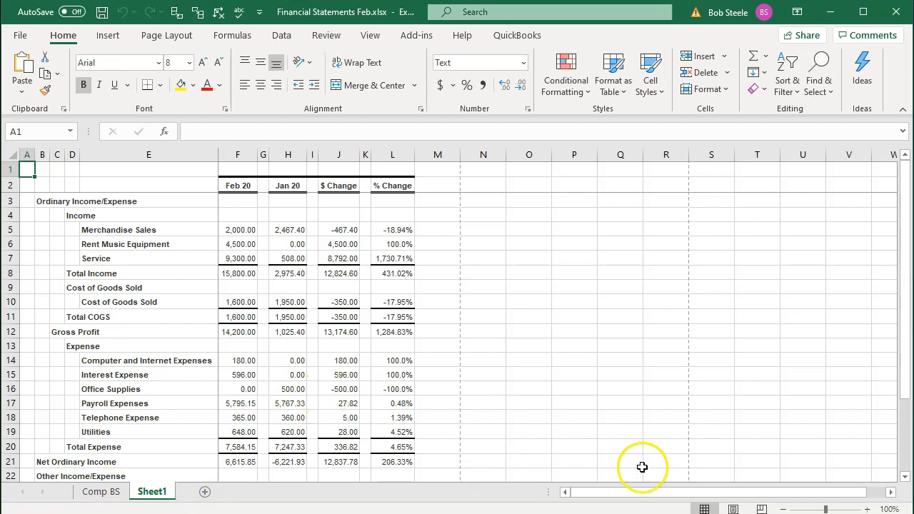
Switch Sheet1 to Page Layout view, accepting the unfreezing of its panes, and remove the window split.
click(734, 508)
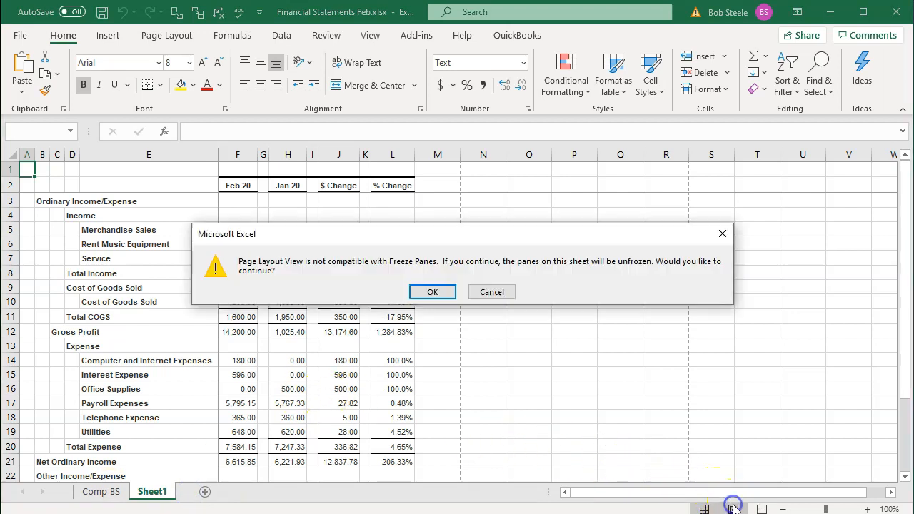
click(433, 293)
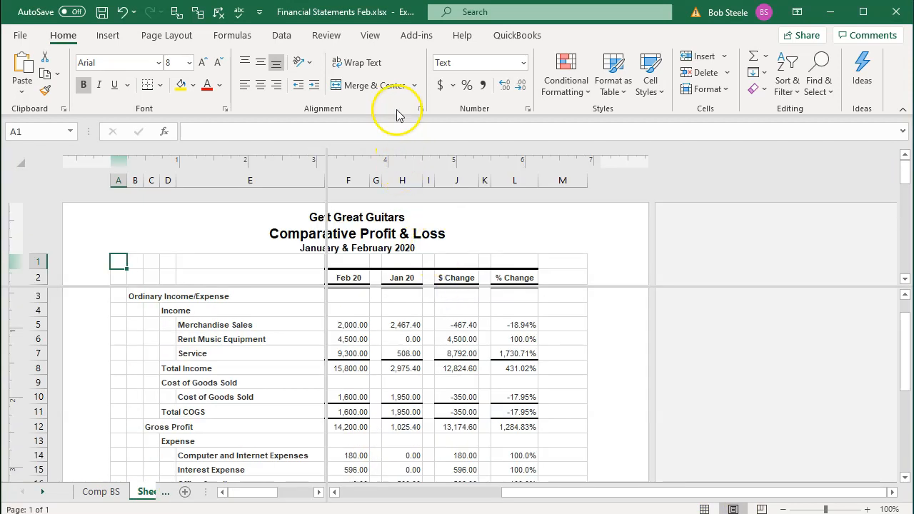
click(372, 36)
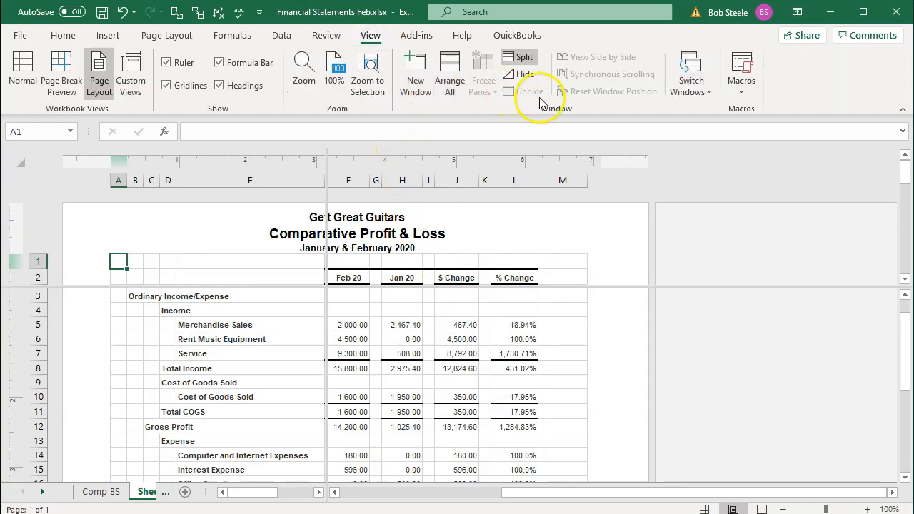
click(517, 60)
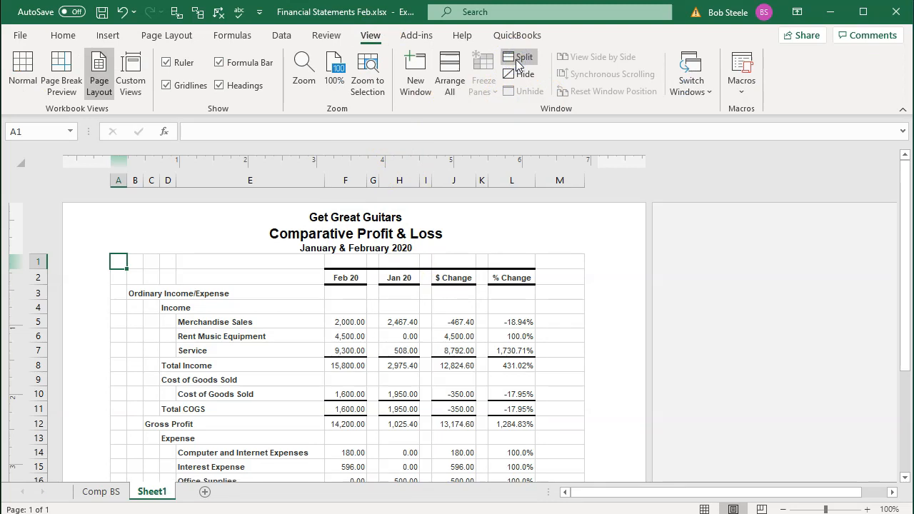
Rename Sheet1 as "Comp P&L".
double_click(152, 492)
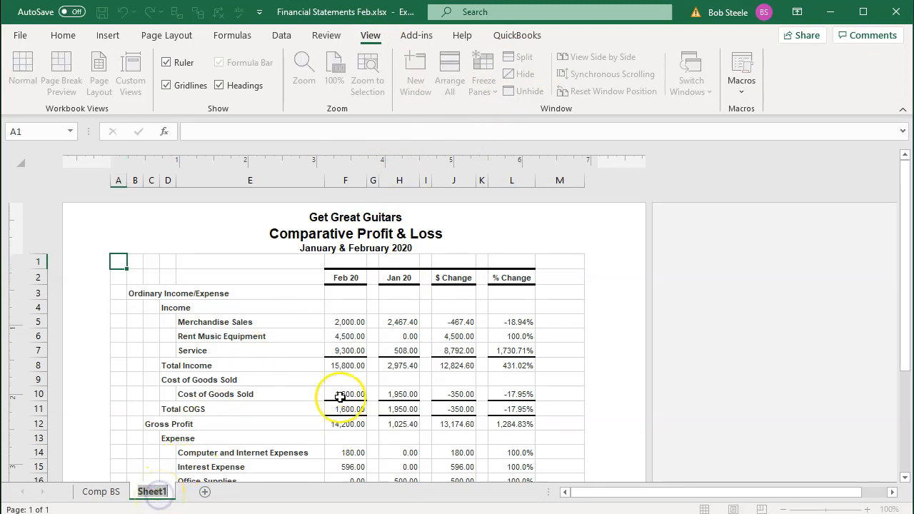
text(Comp)
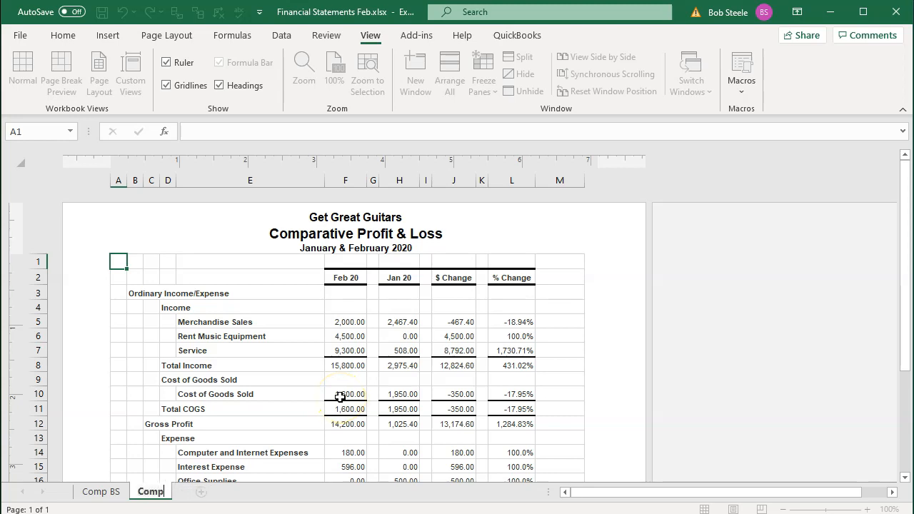
text( P&L)
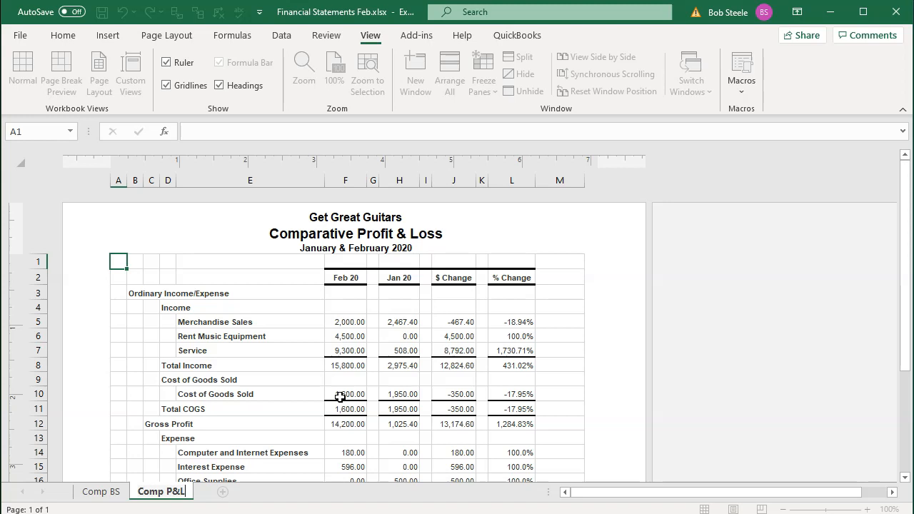
click(581, 423)
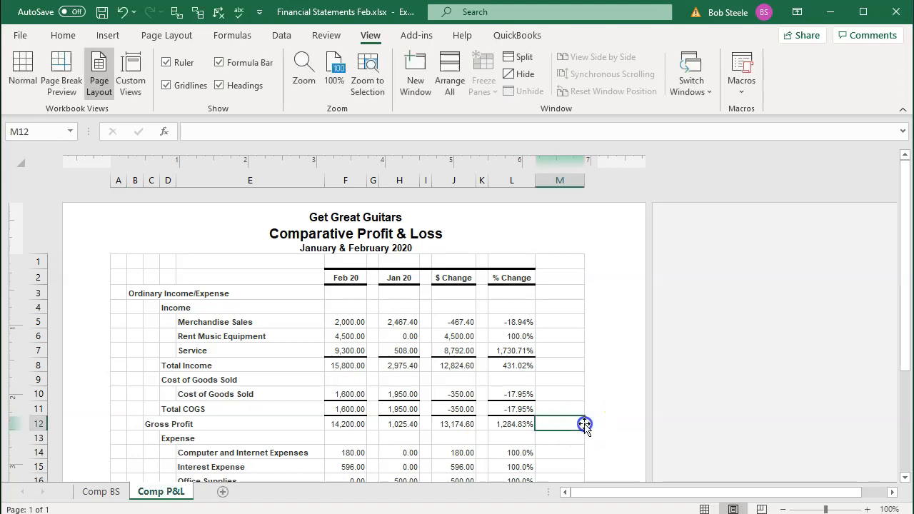
Return the Comp P&L sheet to Normal view, close the workbook and go back to the Profit & Loss report in QuickBooks.
click(705, 509)
click(425, 392)
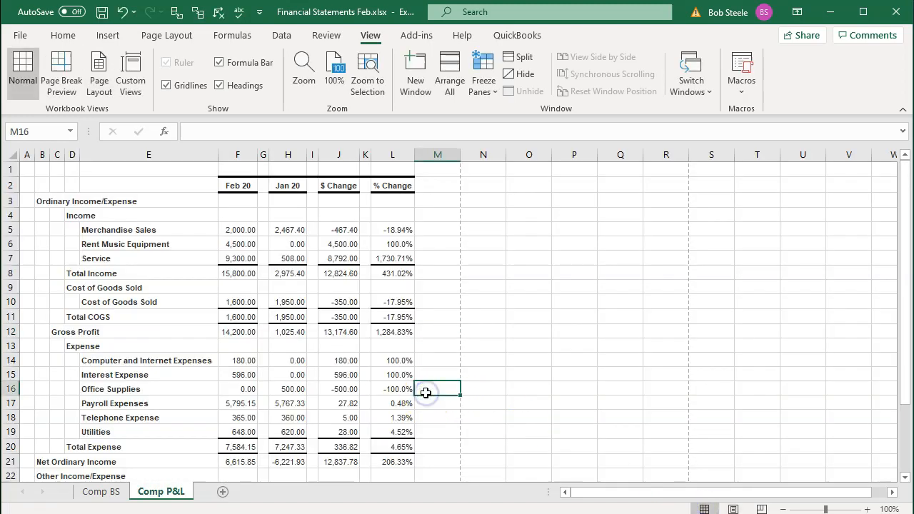
click(898, 19)
click(411, 270)
click(401, 368)
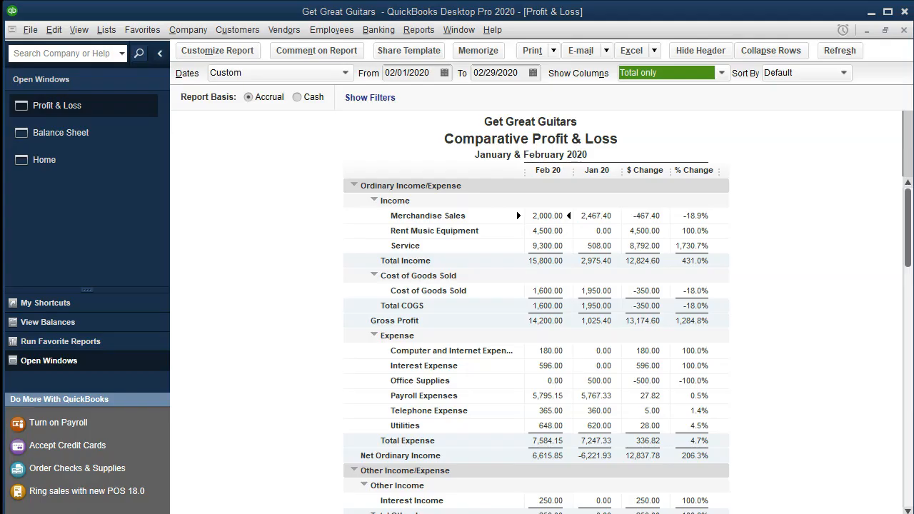
Print the comparative Profit & Loss report to the CutePDF Writer printer in portrait orientation.
click(554, 51)
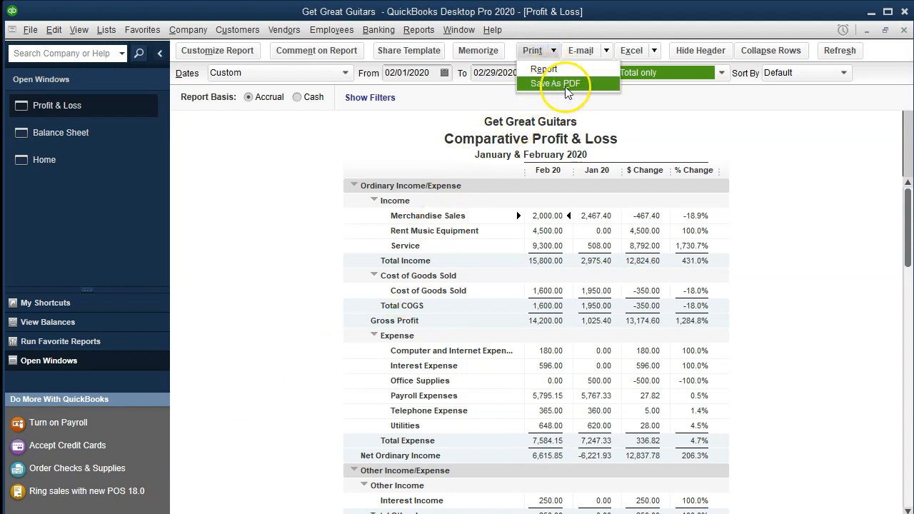
click(566, 69)
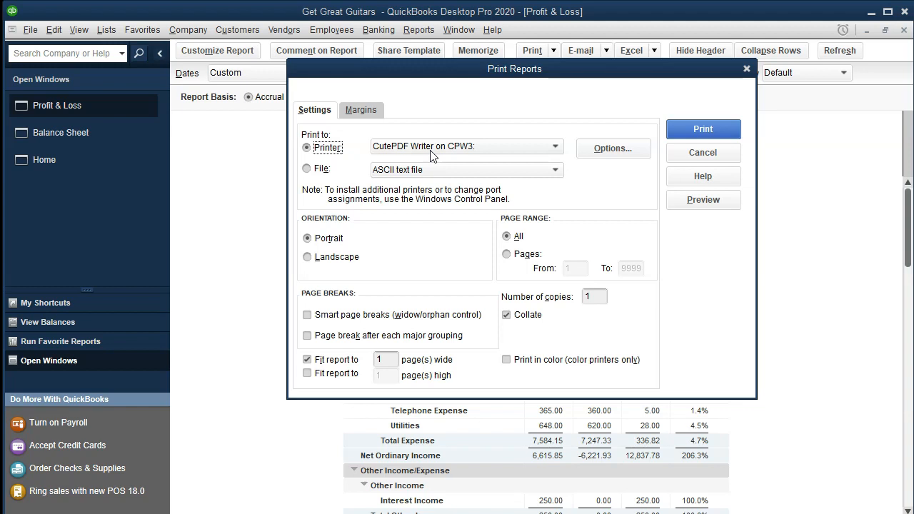
click(683, 128)
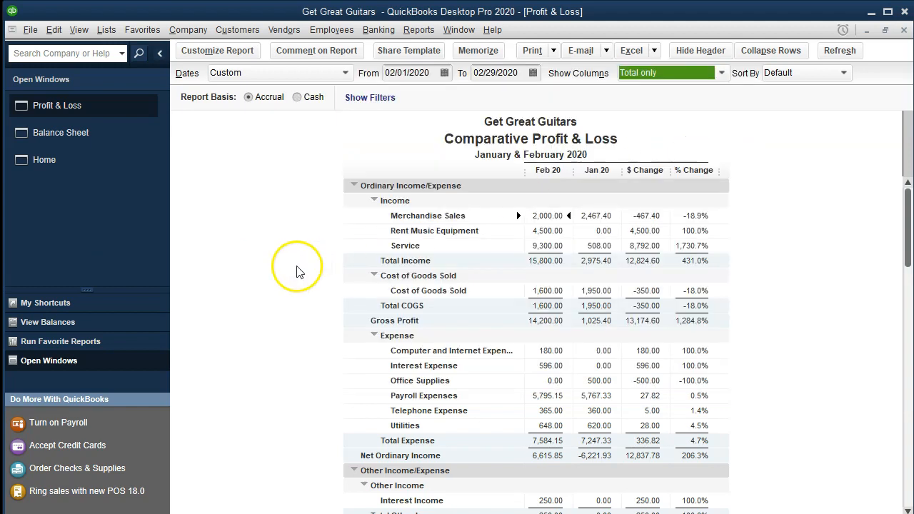
Save the PDF in the Section 8 folder as "Comparative Profit & Loss Feb.pdf".
drag(434, 128, 532, 172)
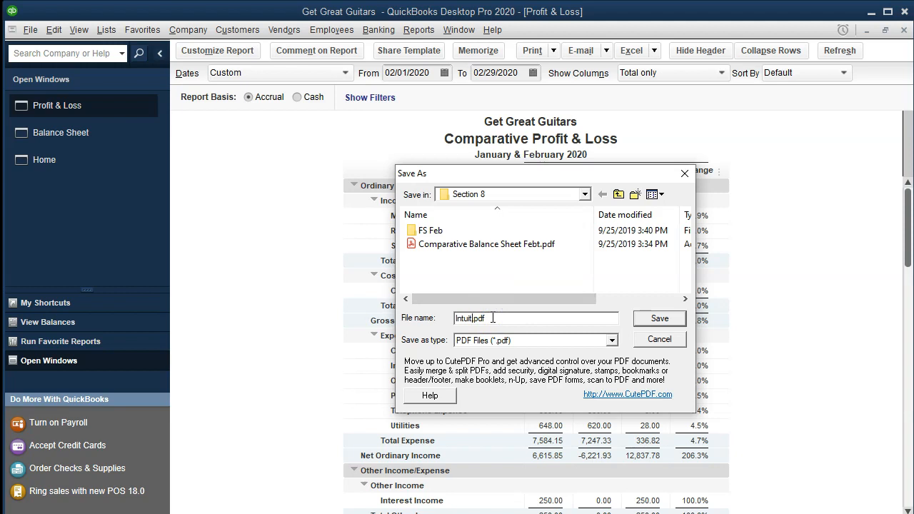
key(BackSpace)
key(BackSpace)
key(BackSpace)
key(BackSpace)
key(BackSpace)
text(Comparative Profit & Loss Feb)
click(659, 319)
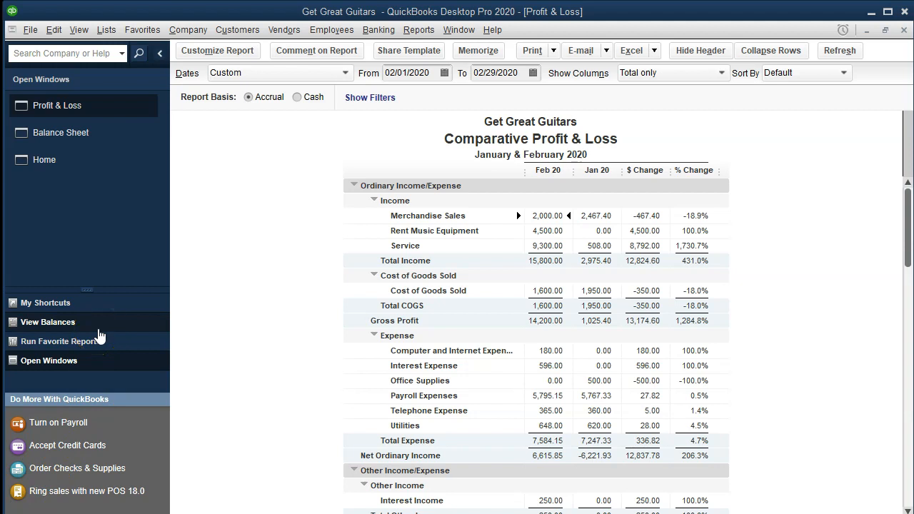
Review the comparative Balance Sheet down to total liabilities and equity, and the comparative Profit & Loss down to net income.
click(82, 136)
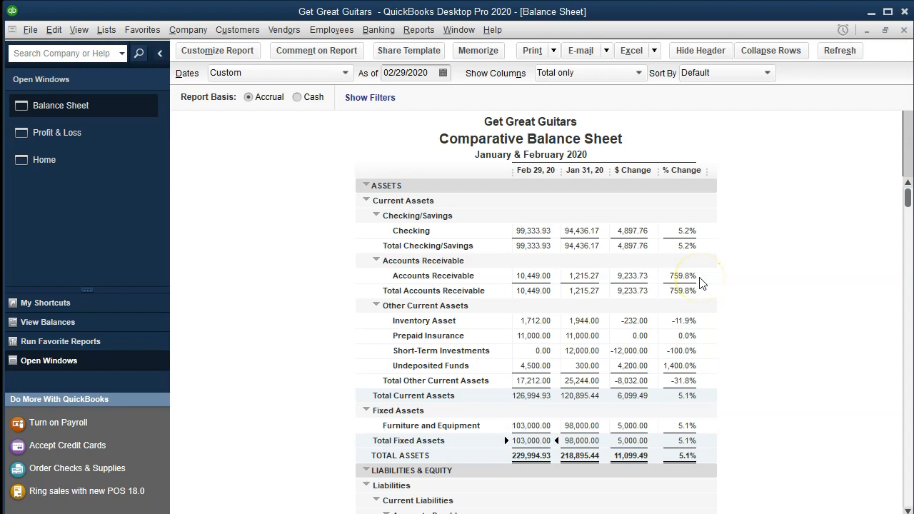
scroll(700, 283, down, 4)
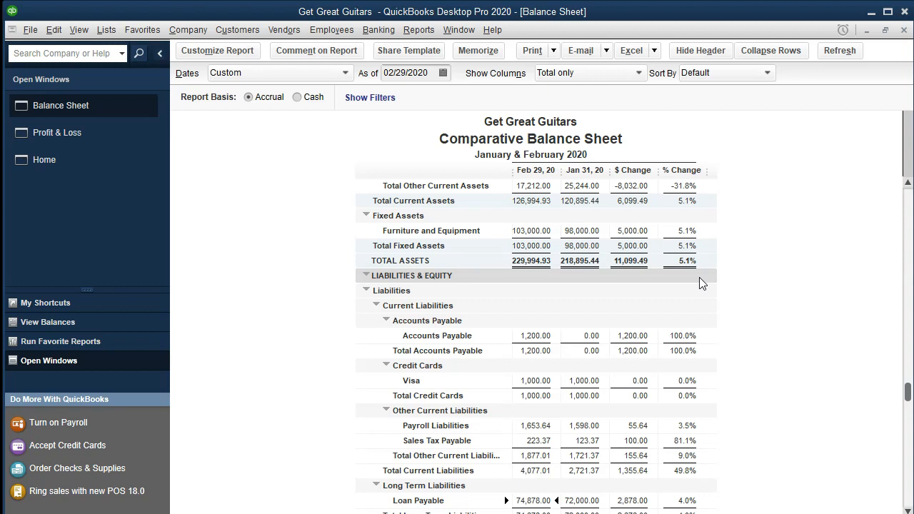
scroll(701, 283, down, 2)
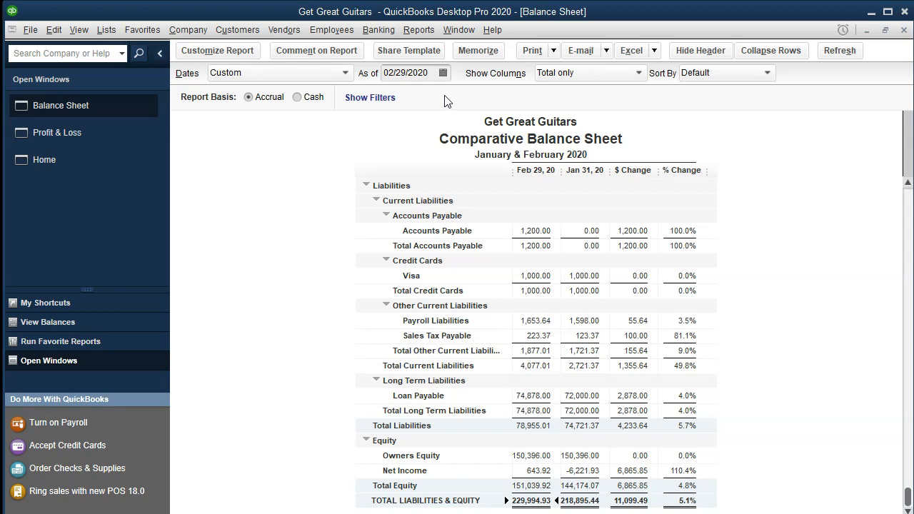
click(104, 141)
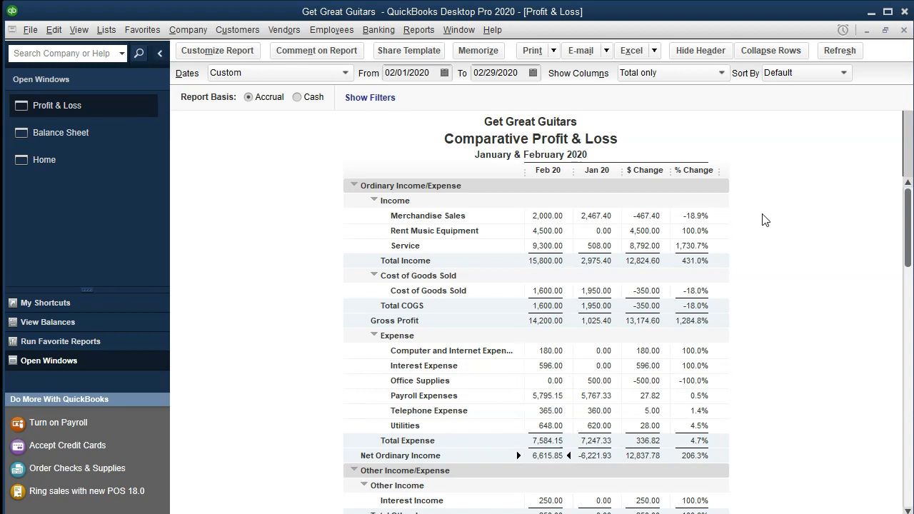
scroll(762, 220, down, 1)
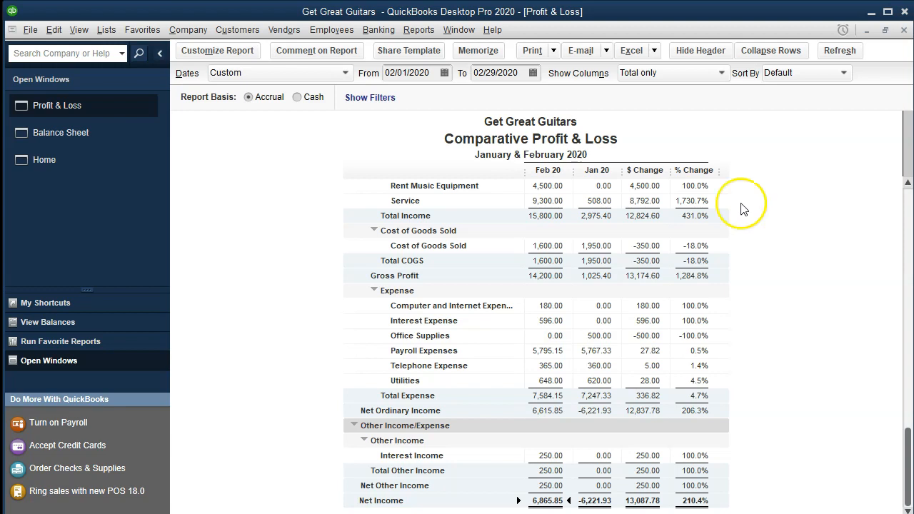
Open the Transaction List by Date report from the Accountant & Taxes reports.
click(419, 32)
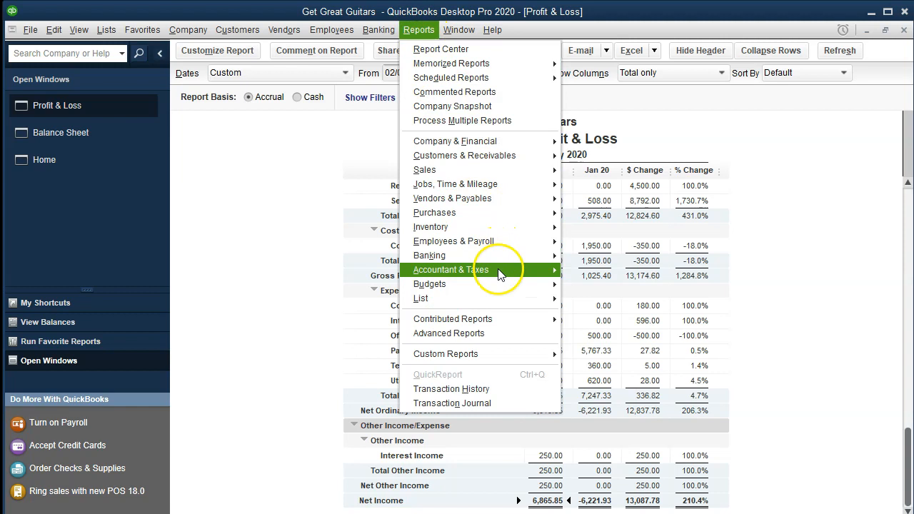
mouse_move(498, 268)
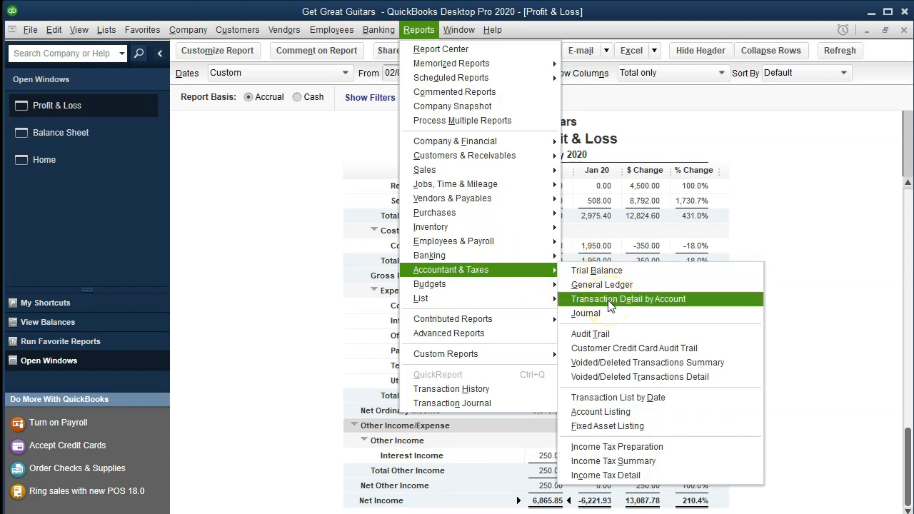
click(676, 404)
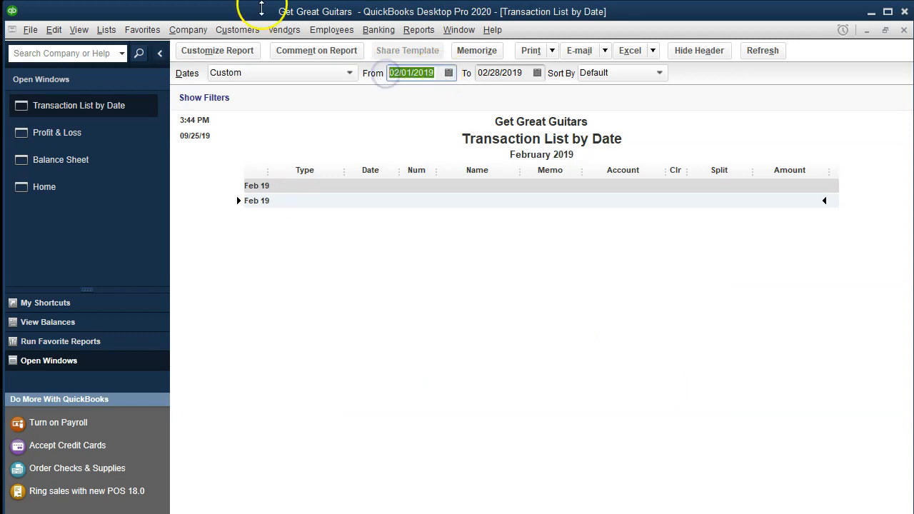
Set the Transaction List by Date range from 02/01/2020 to 02/29/2020.
text(02/01/20)
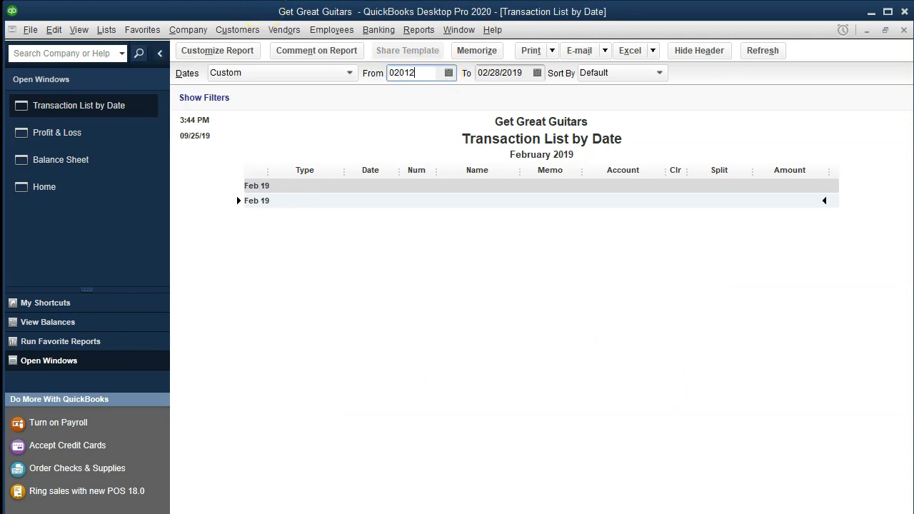
key(Tab)
text(12312)
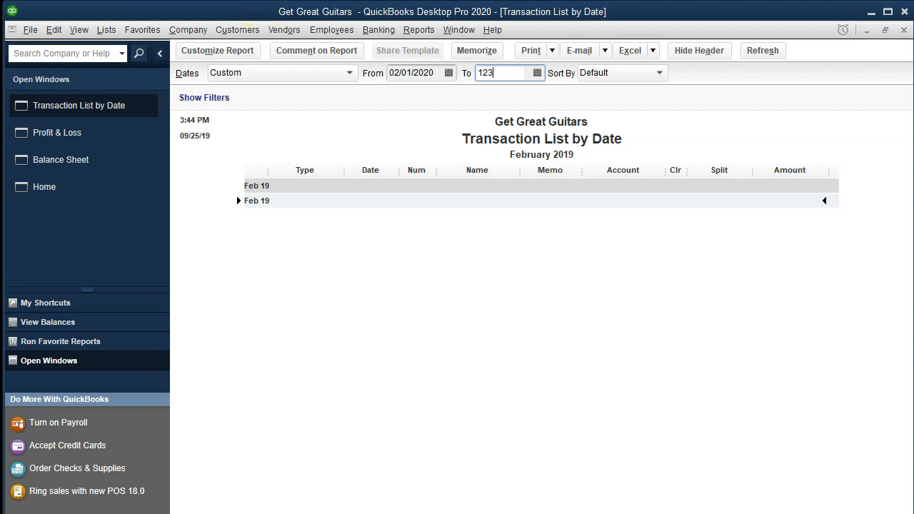
key(BackSpace)
key(BackSpace)
key(BackSpace)
key(BackSpace)
key(BackSpace)
text(022920)
key(Tab)
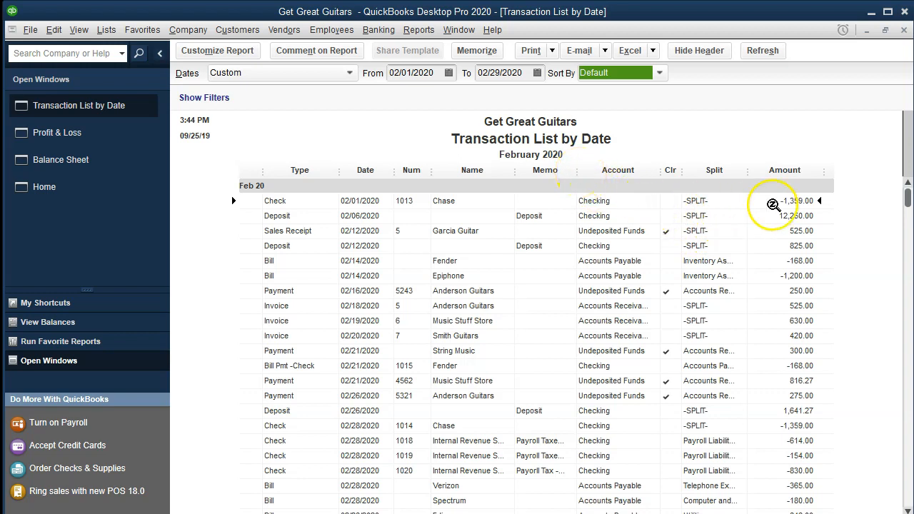
Examine the February 2020 transactions from the first check to the last sales receipt, checking their types, dates, accounts and amounts.
click(796, 201)
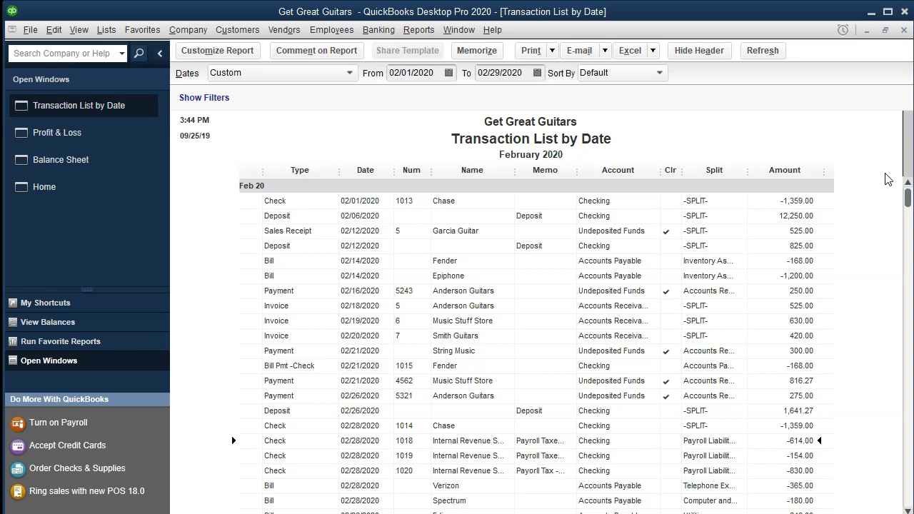
key(Down)
key(Down)
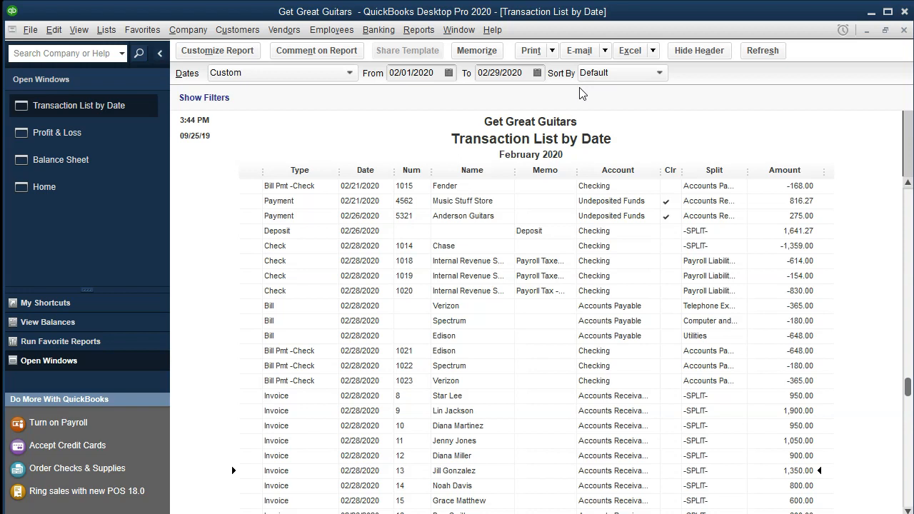
key(Down)
key(Down)
key(Down)
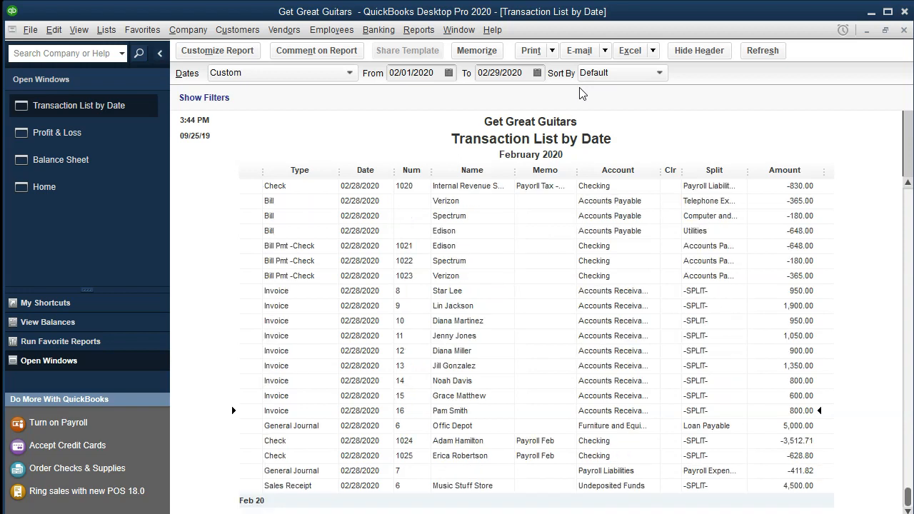
key(Down)
key(Down)
key(Down)
key(Down)
key(Down)
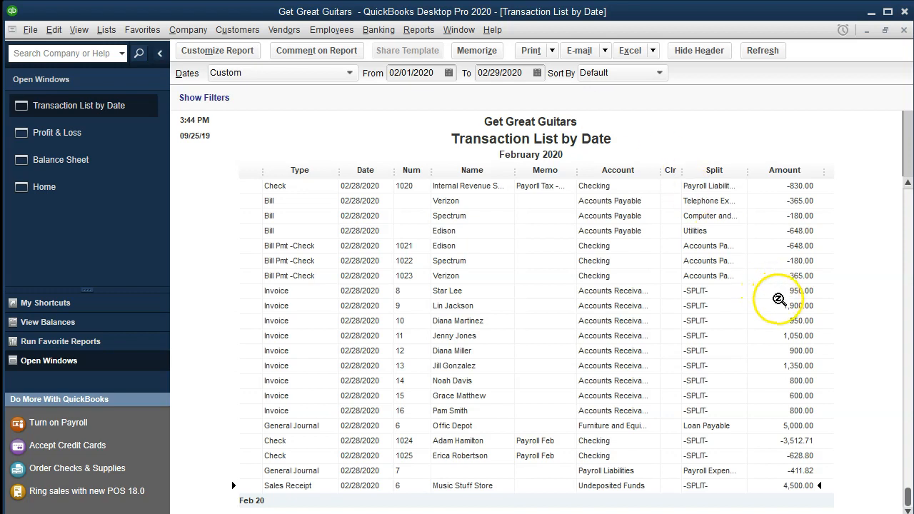
scroll(779, 300, up, 7)
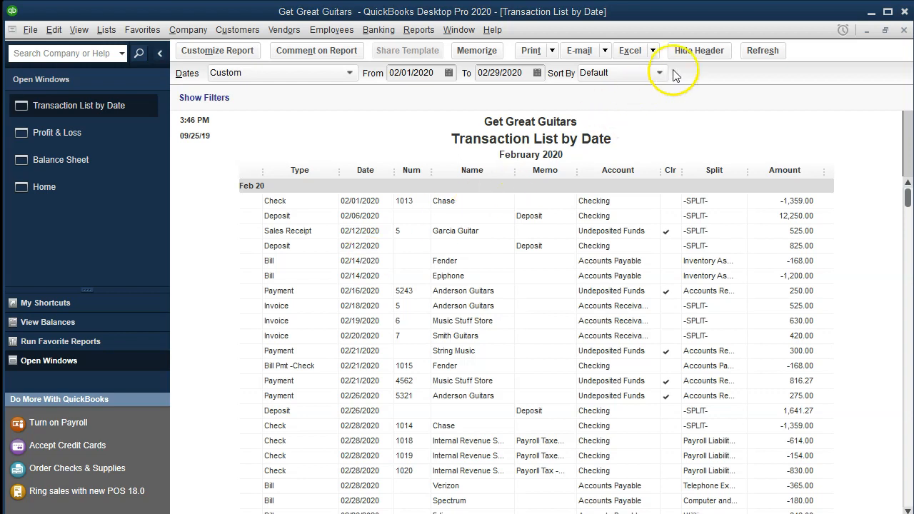
Set up an Excel export of the Transaction List by Date as a new worksheet in an existing workbook.
click(652, 50)
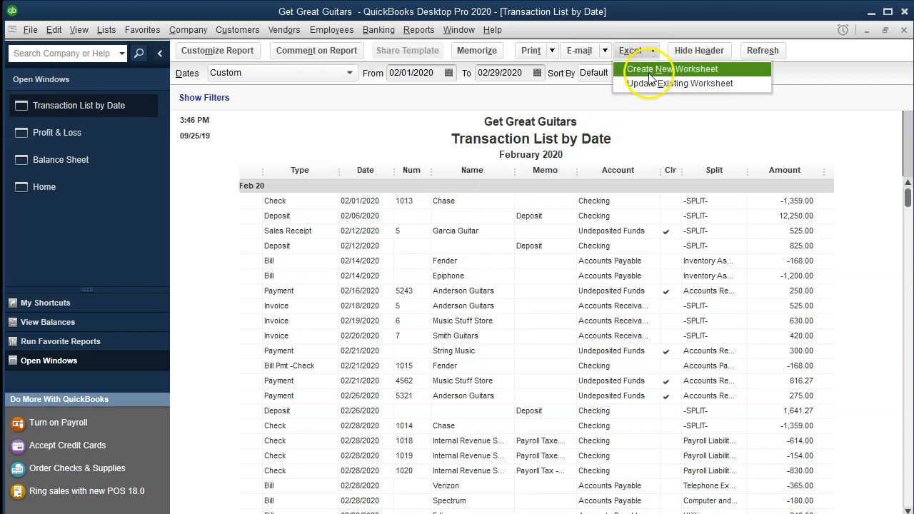
click(729, 70)
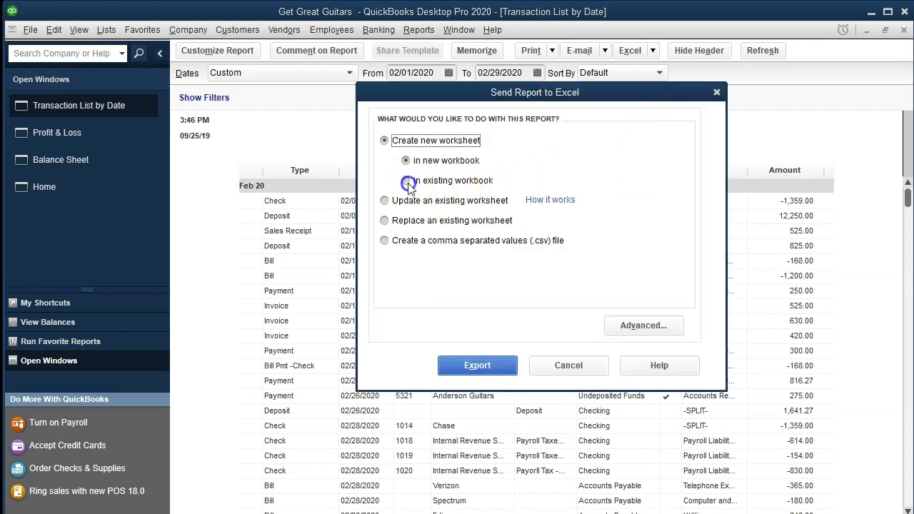
click(407, 182)
click(650, 235)
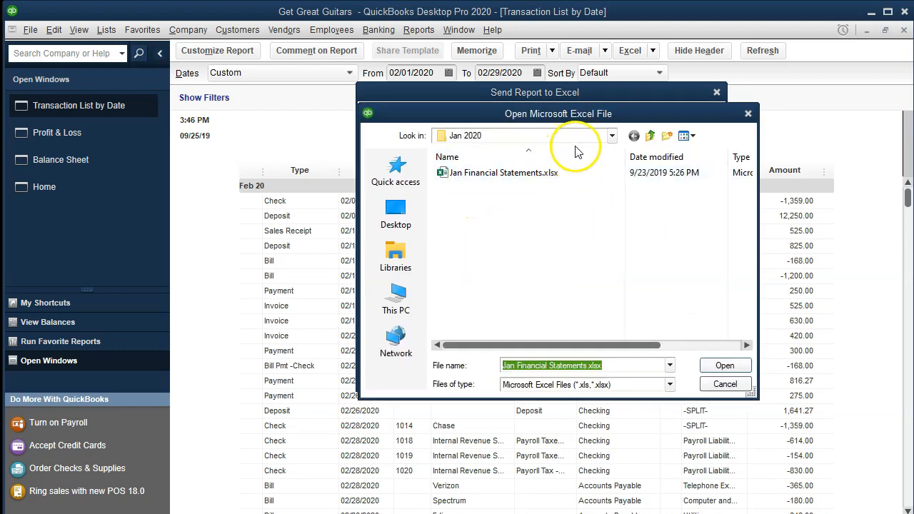
Choose Financial Statements Feb.xlsx from Get Great Guitars > Section 8 > FS Feb as the target workbook and export the report.
click(612, 136)
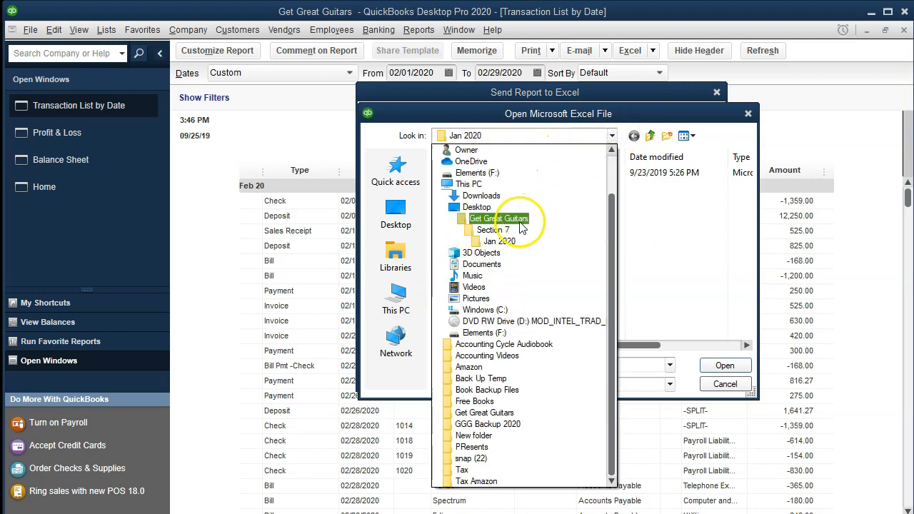
click(520, 222)
click(468, 203)
double_click(467, 202)
double_click(463, 173)
click(464, 177)
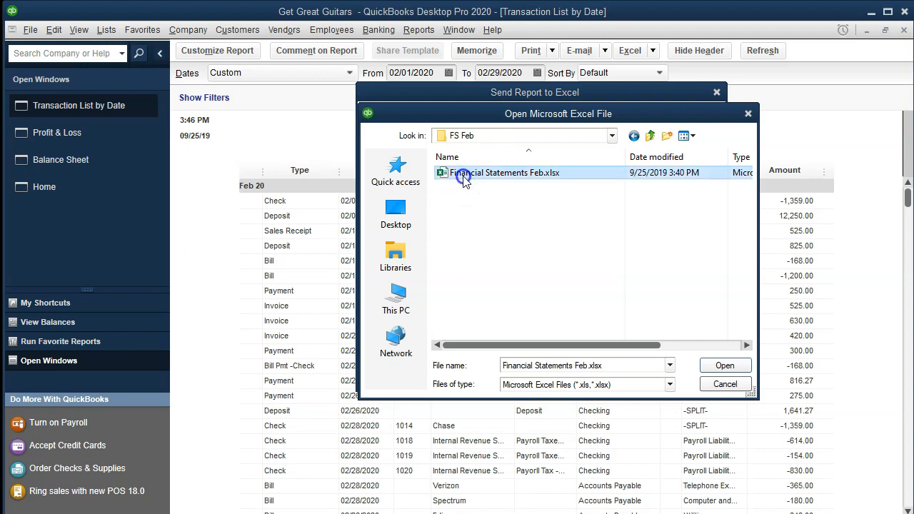
double_click(464, 177)
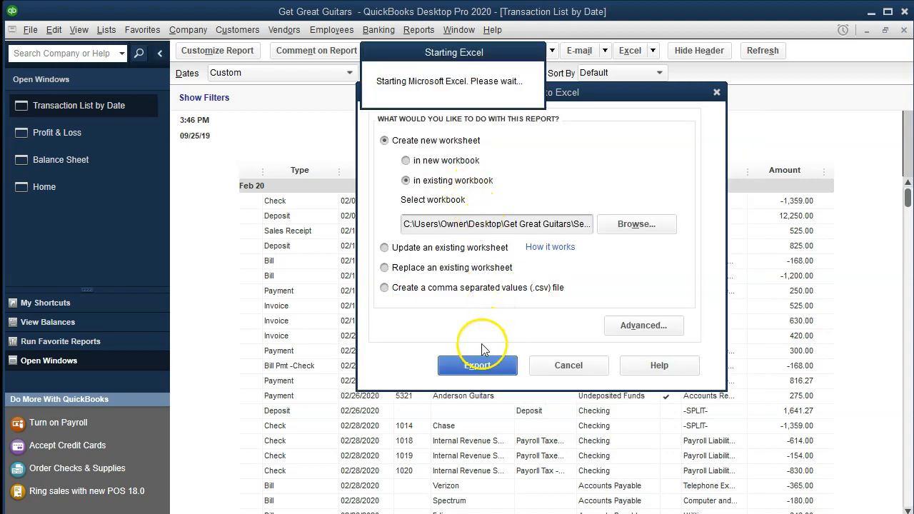
click(477, 365)
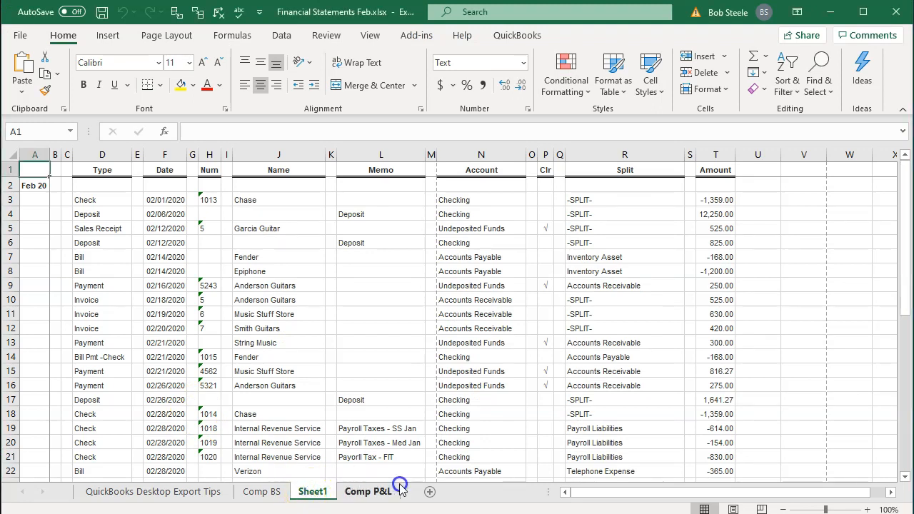
Move Sheet1 after the Comp P&L sheet and delete the QuickBooks Desktop Export Tips sheet.
drag(316, 494, 407, 494)
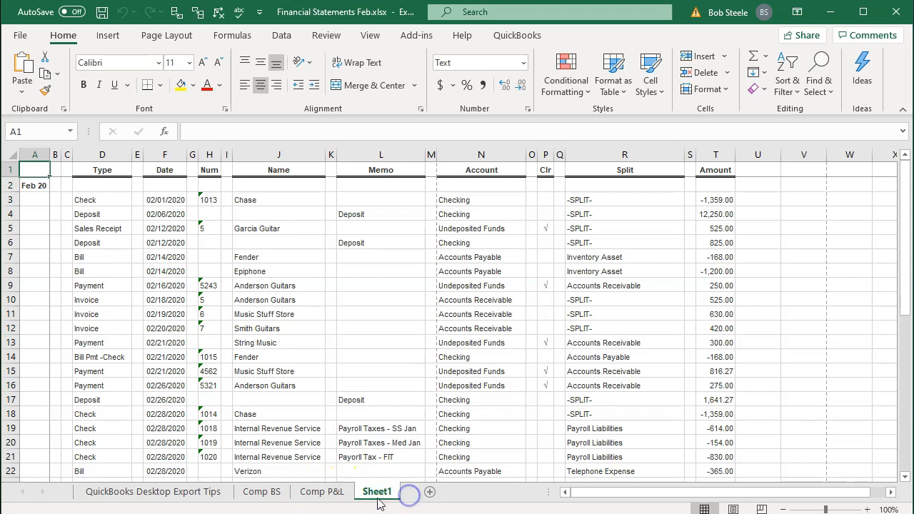
click(169, 496)
right_click(172, 496)
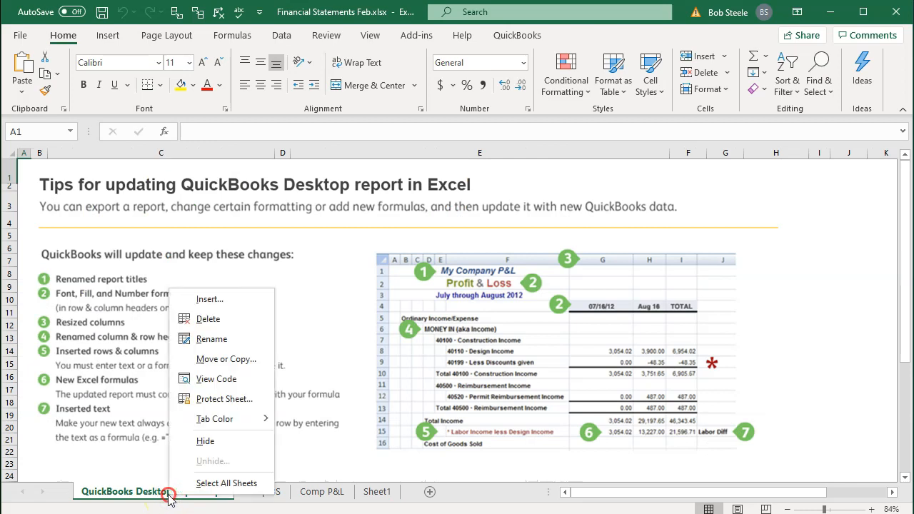
click(184, 319)
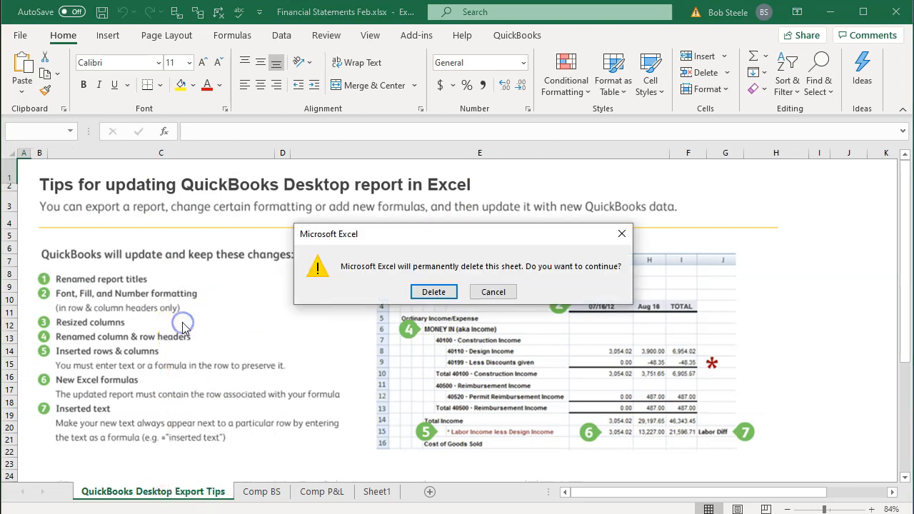
click(430, 292)
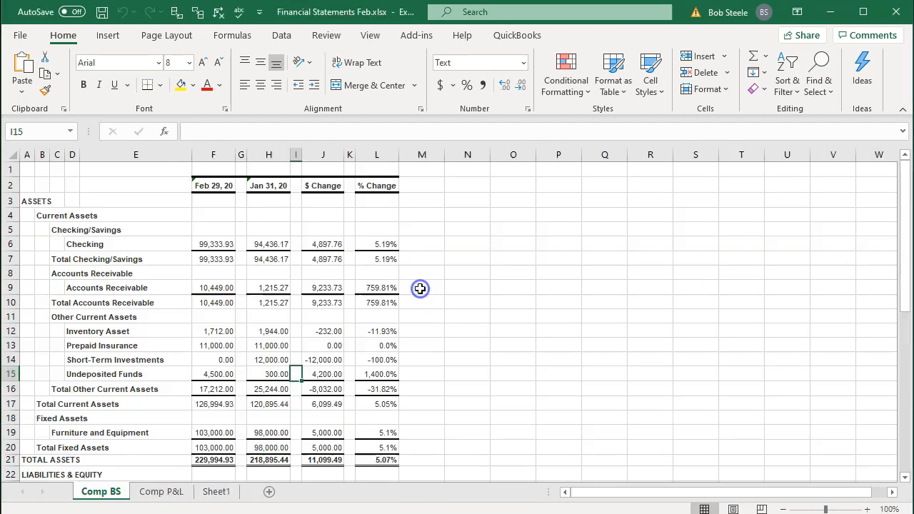
Unfreeze the panes on Sheet1 by switching to Page Layout view, remove the window split, and return to Normal view.
click(220, 495)
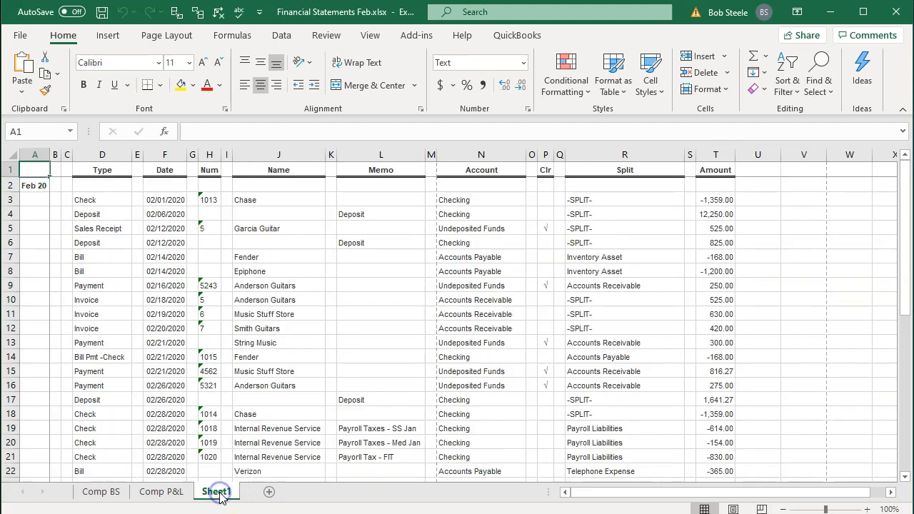
click(731, 508)
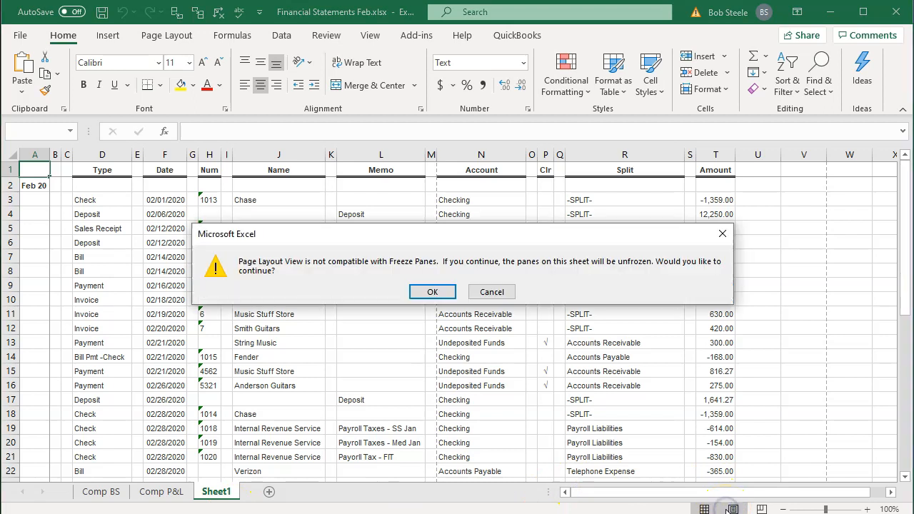
click(417, 289)
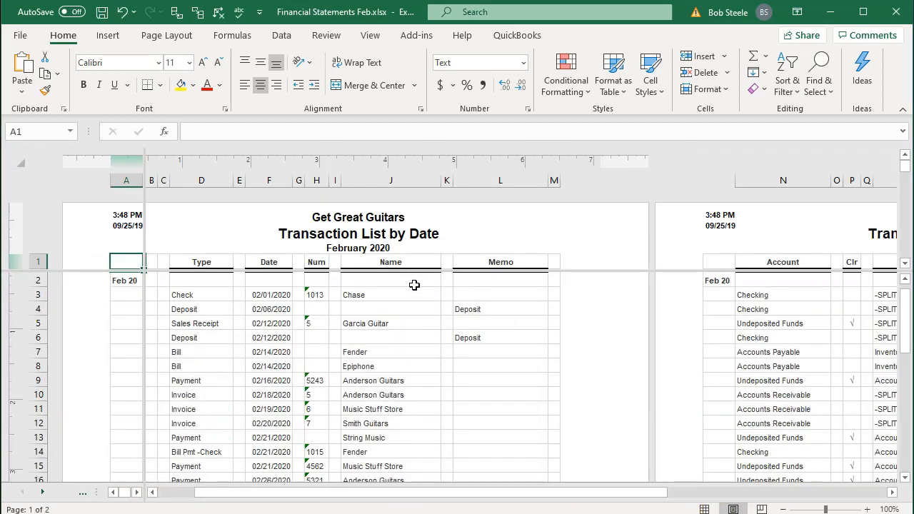
click(371, 41)
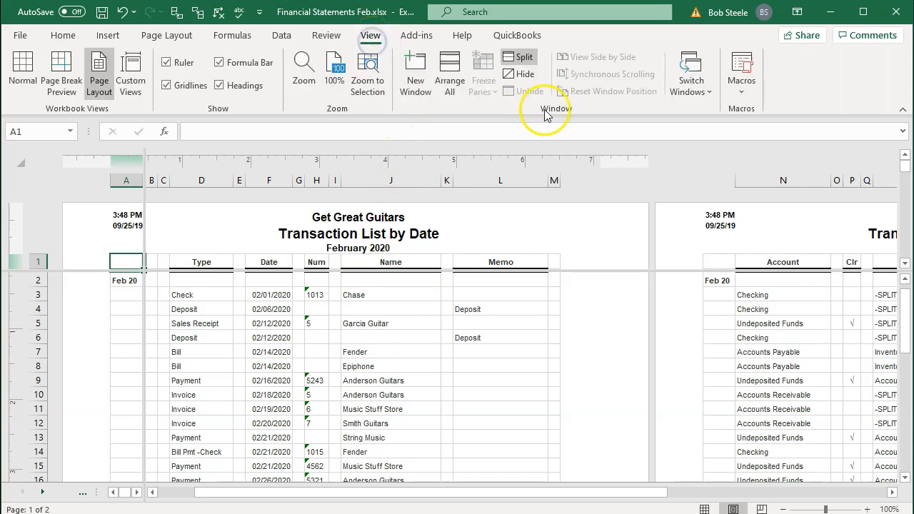
click(530, 60)
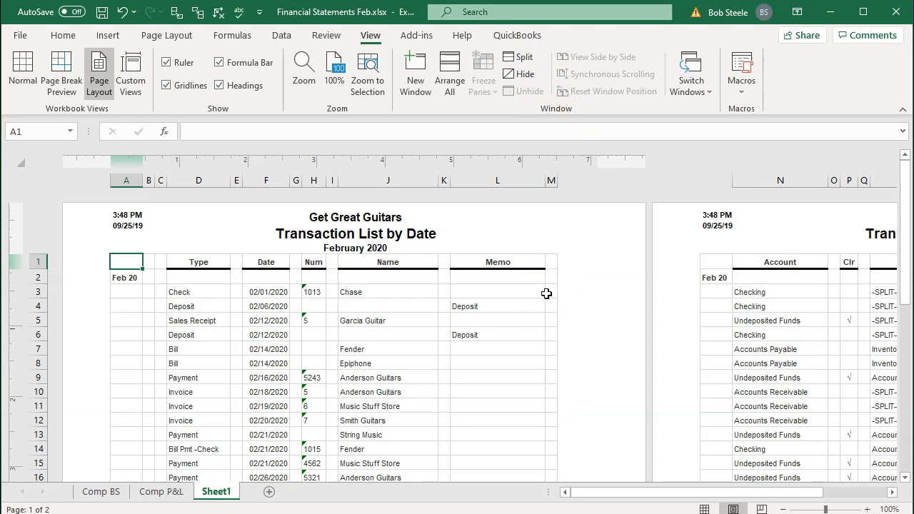
click(704, 508)
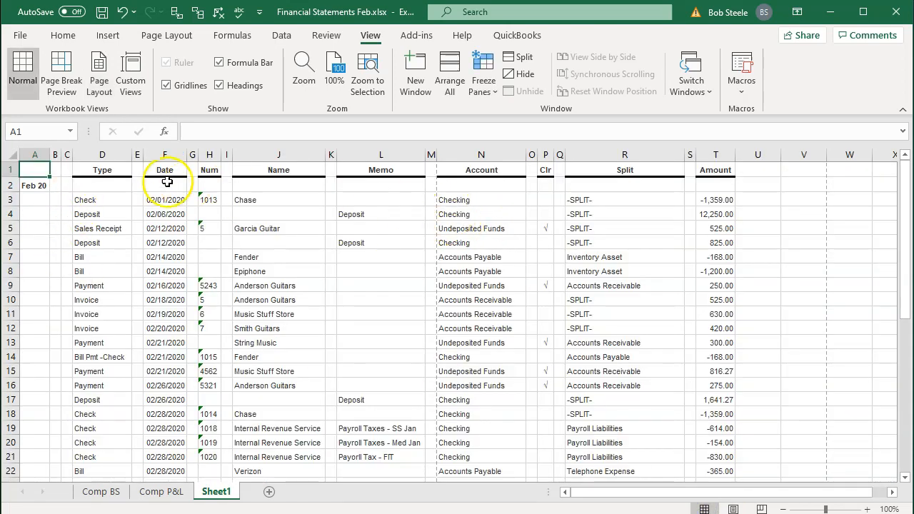
Delete columns A to C and the narrow spacer columns E, G, I, K, M, O, Q and S from Sheet1.
drag(55, 155, 67, 155)
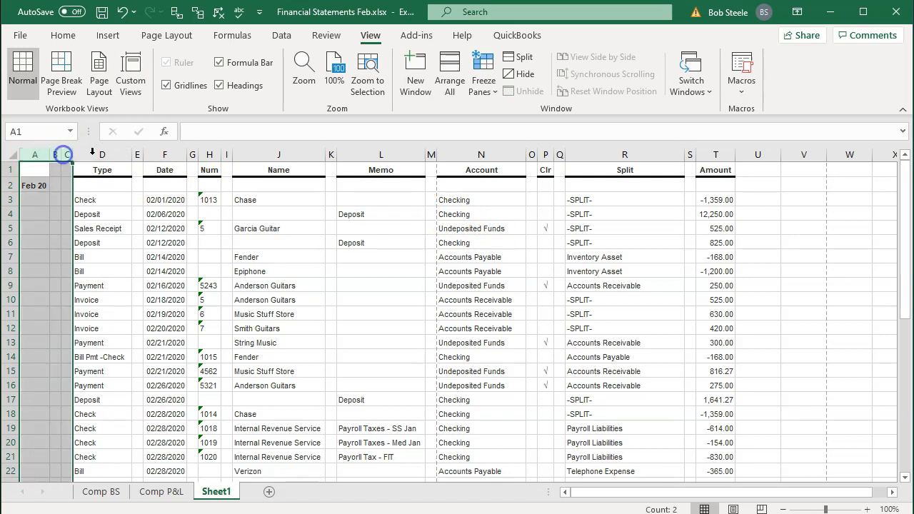
ctrl+click(136, 154)
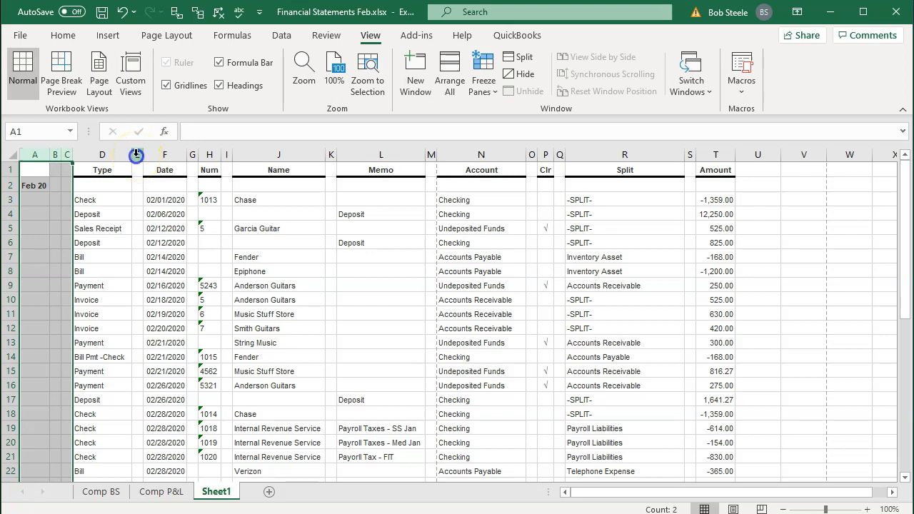
ctrl+click(193, 154)
ctrl+click(226, 154)
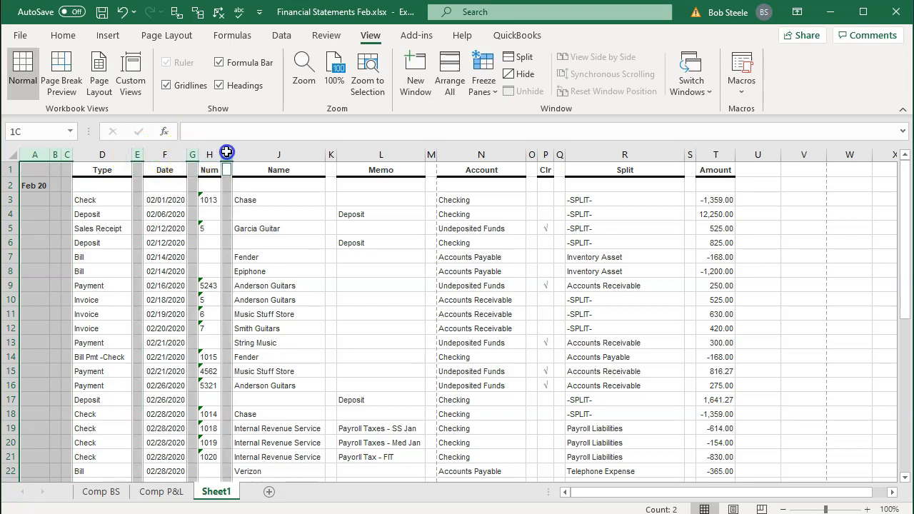
ctrl+click(331, 153)
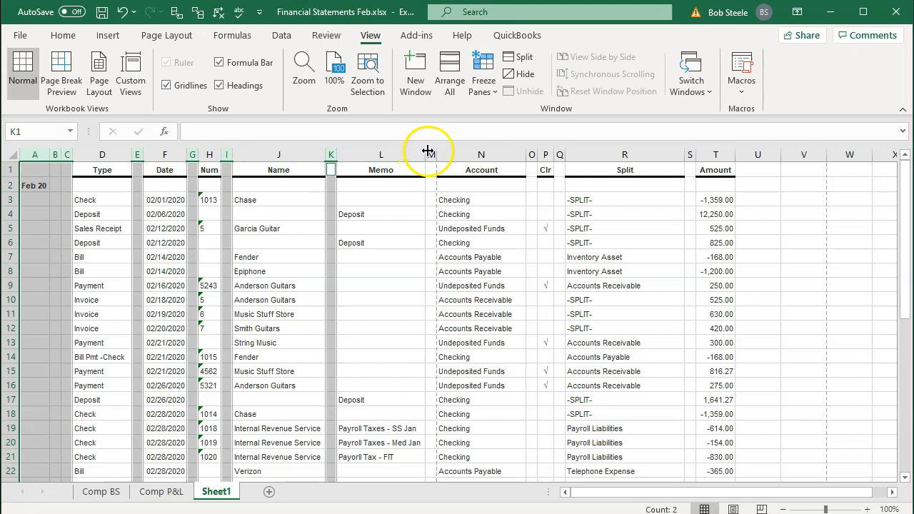
ctrl+click(429, 154)
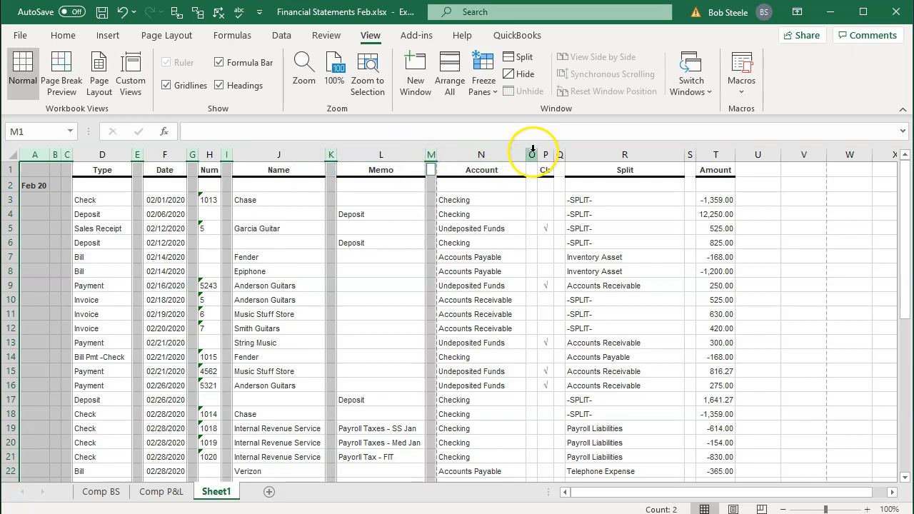
ctrl+click(532, 155)
ctrl+click(558, 154)
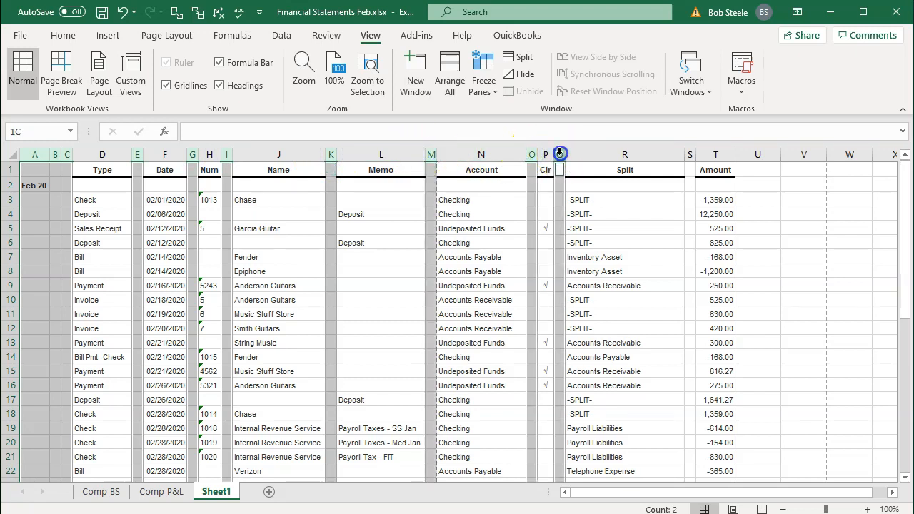
ctrl+click(689, 154)
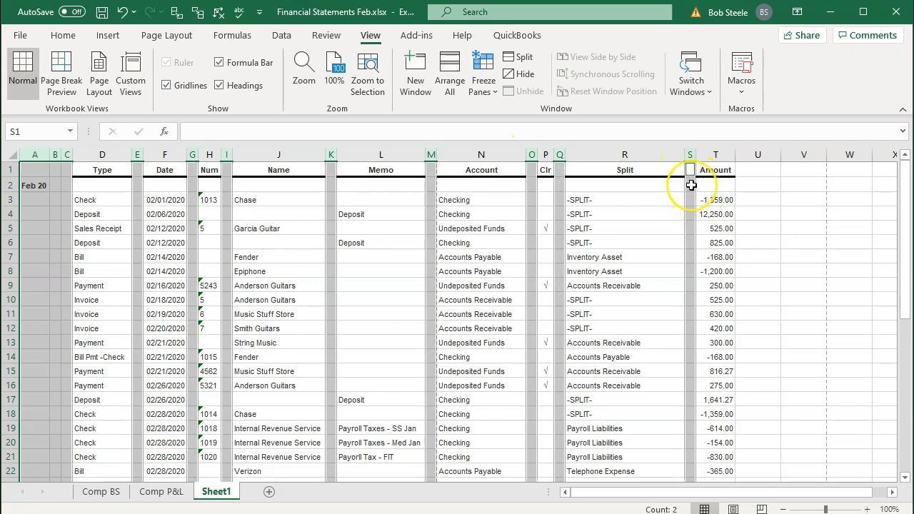
right_click(690, 185)
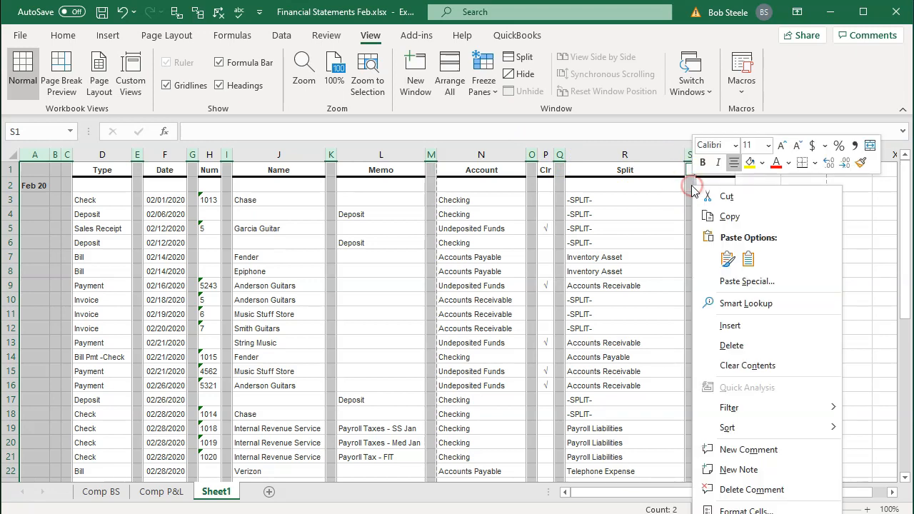
click(728, 346)
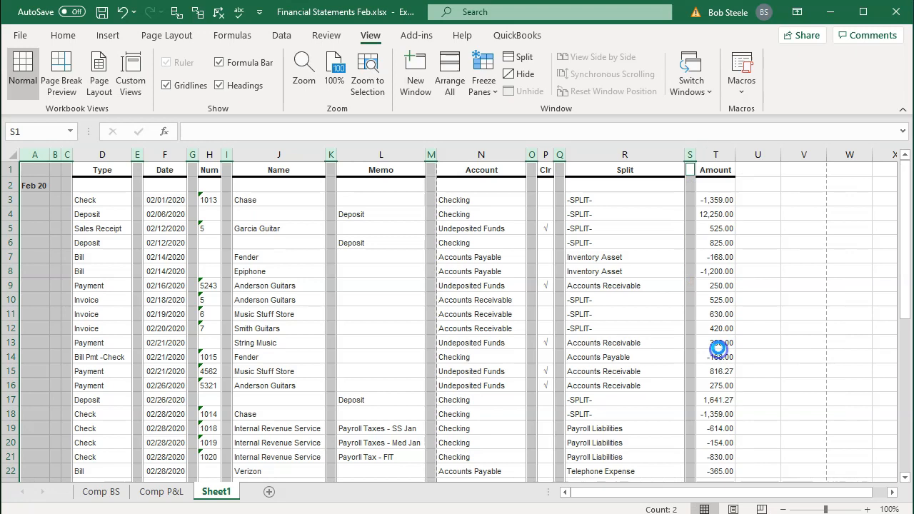
click(687, 332)
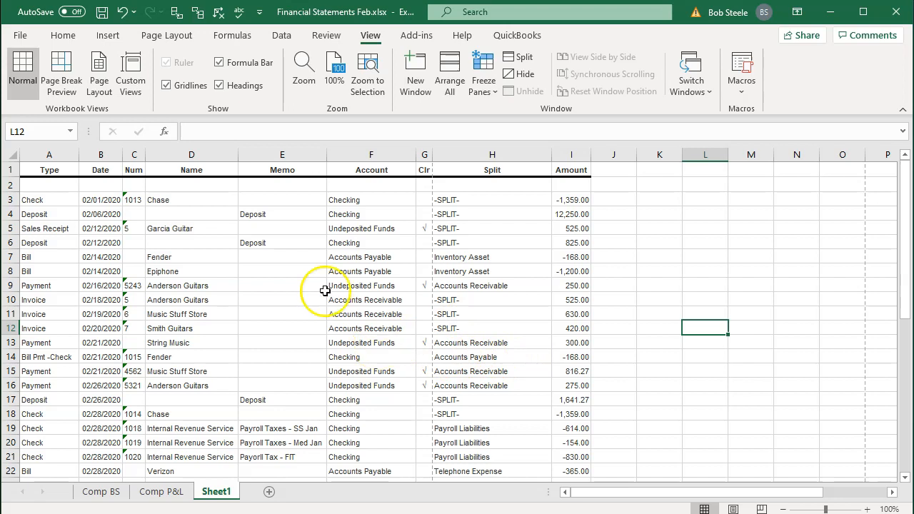
Set Sheet1's page orientation to landscape and save the workbook as a macro-free file.
click(163, 42)
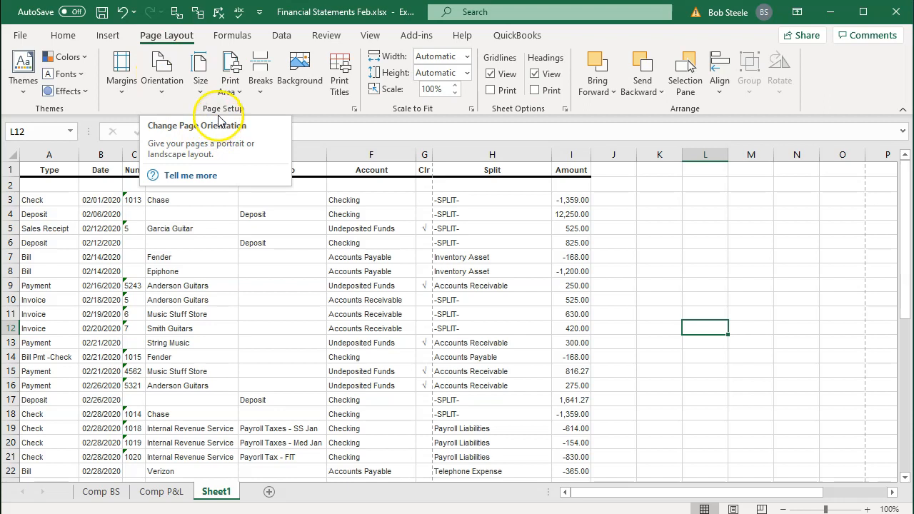
click(162, 68)
click(192, 148)
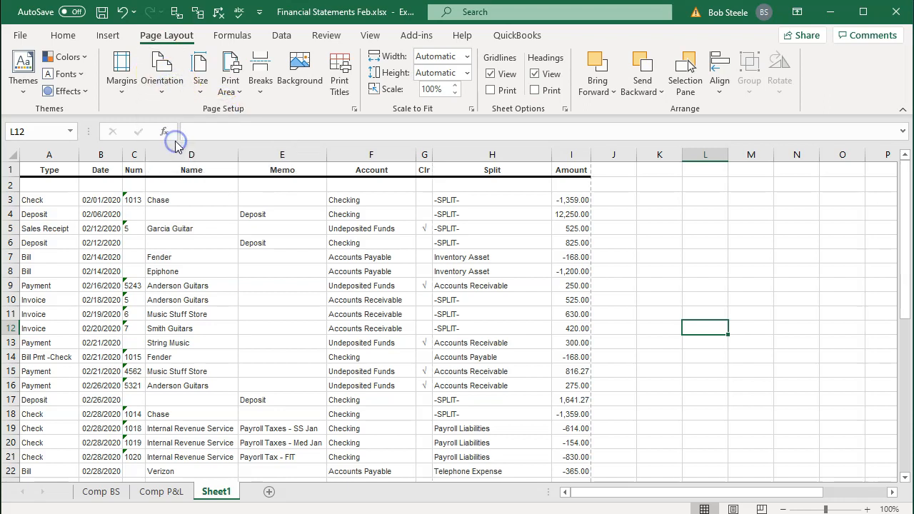
click(558, 269)
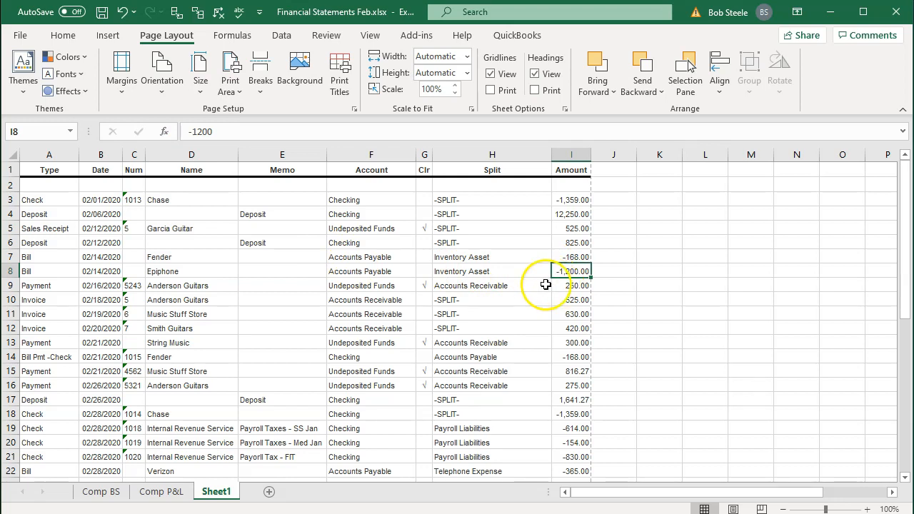
click(102, 11)
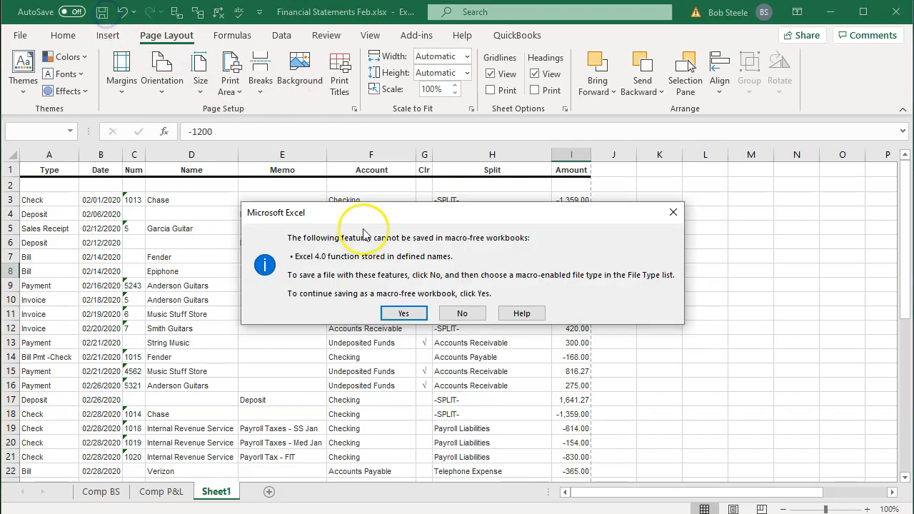
click(402, 314)
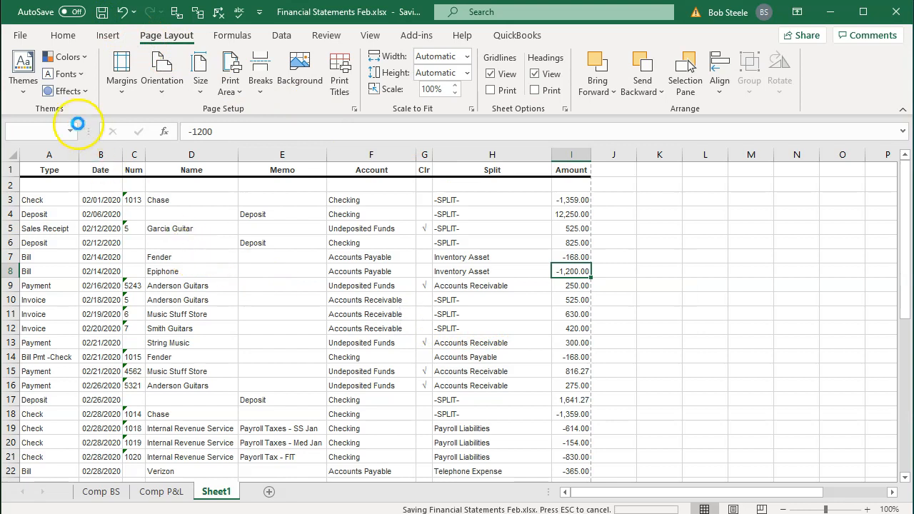
Check the transaction list's page layout across both pages in the print preview.
click(21, 37)
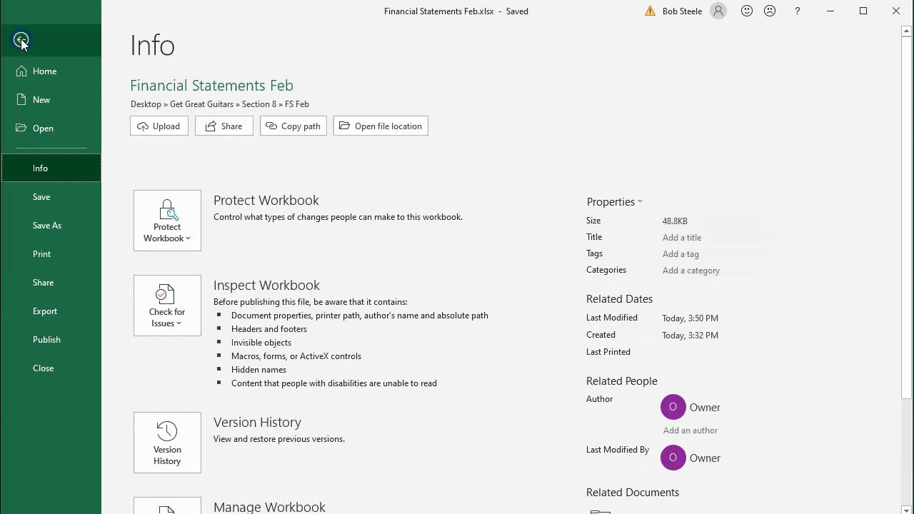
click(43, 254)
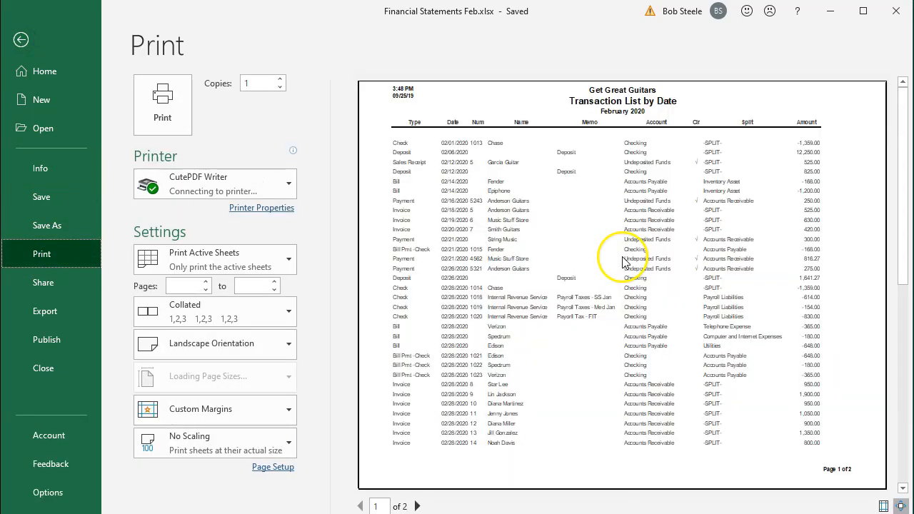
scroll(596, 243, down, 1)
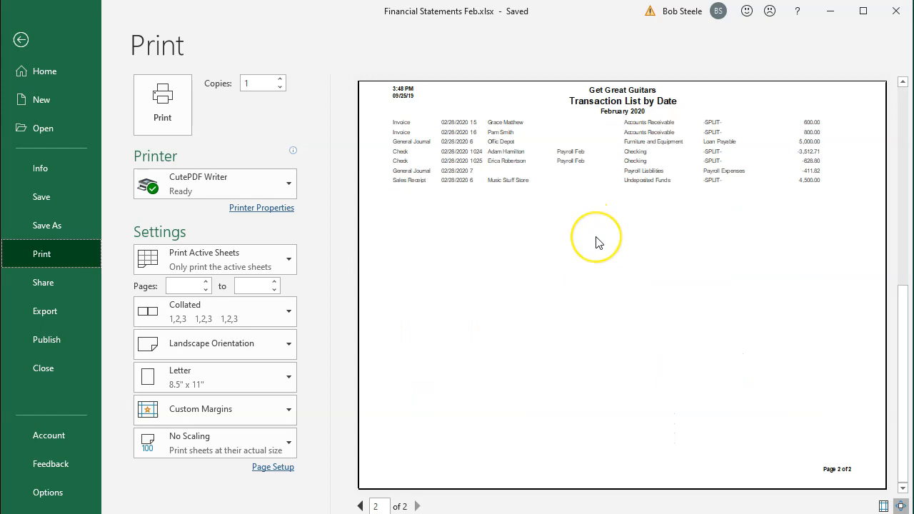
Set the print scope to the entire workbook and check the balance sheet, profit and loss, and transaction list pages in the preview.
scroll(596, 242, up, 1)
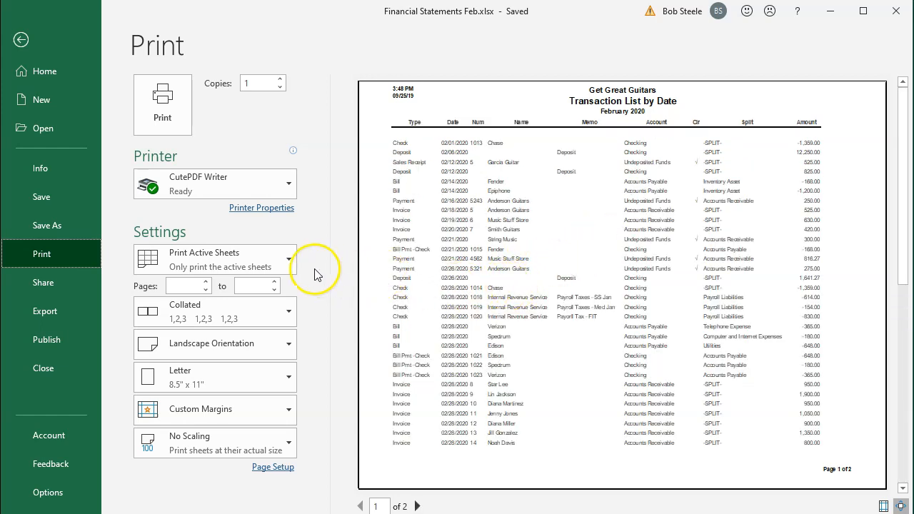
click(289, 261)
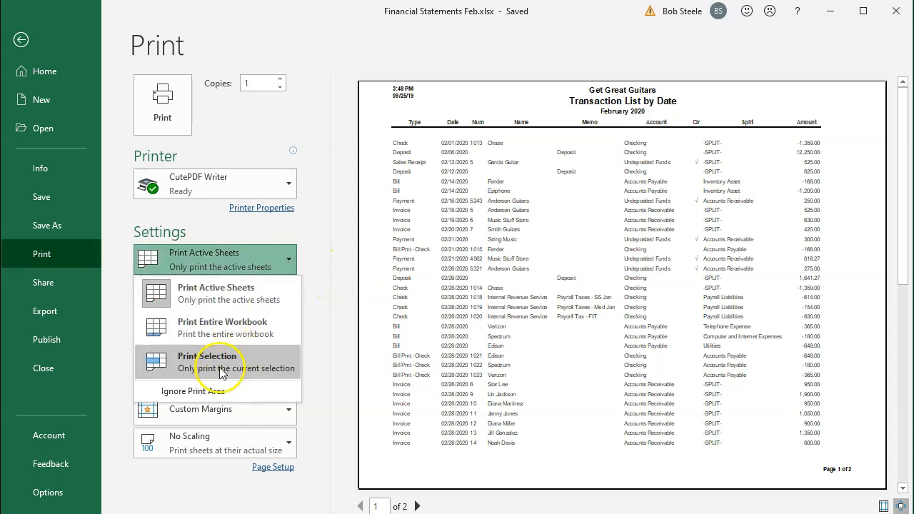
click(216, 336)
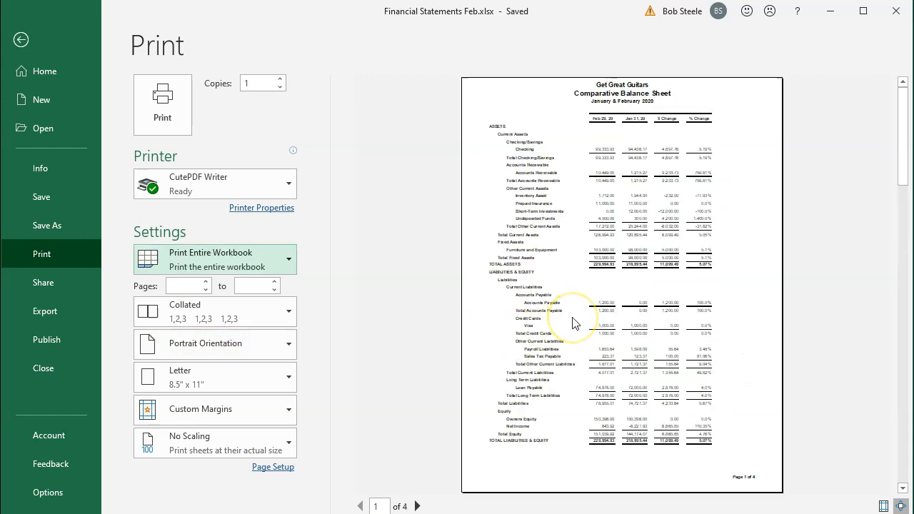
scroll(573, 323, down, 1)
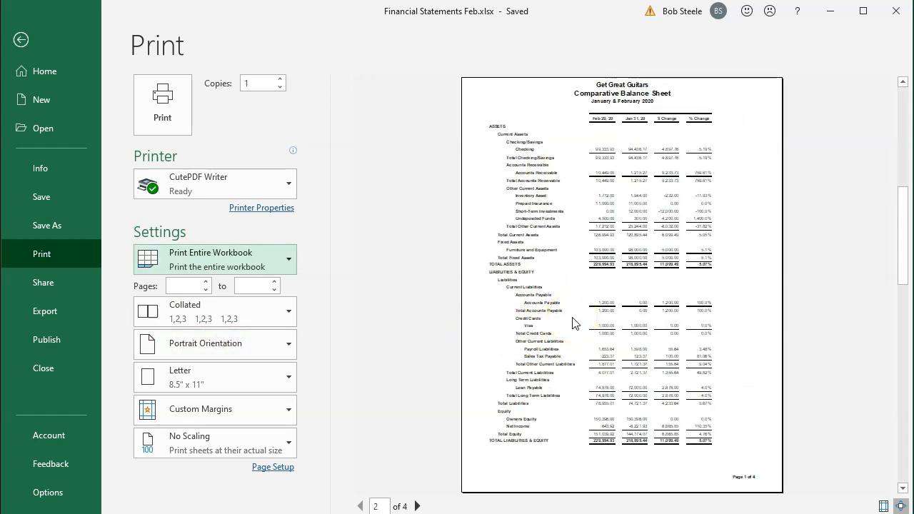
scroll(574, 322, down, 1)
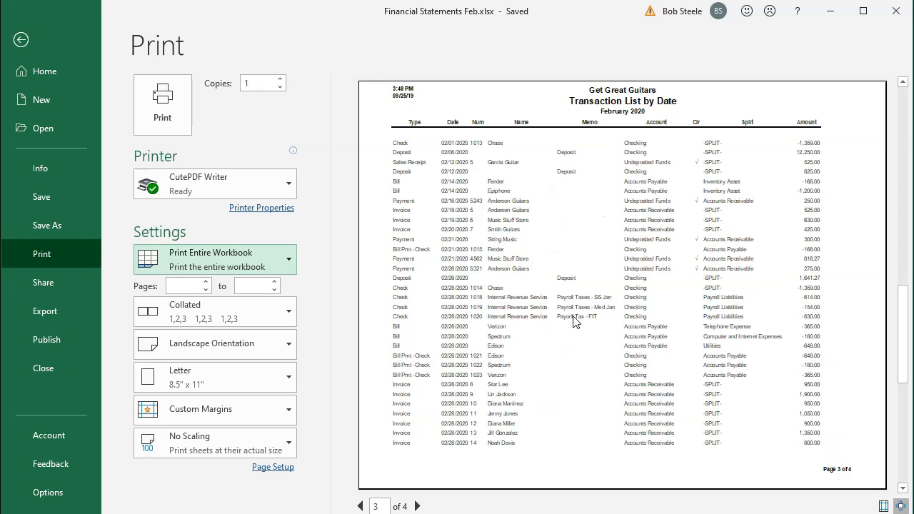
scroll(575, 315, up, 1)
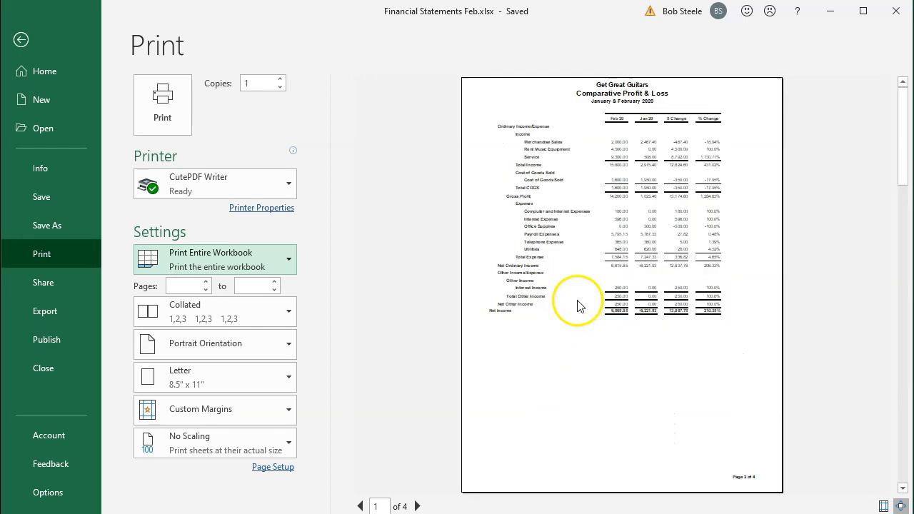
scroll(578, 305, up, 1)
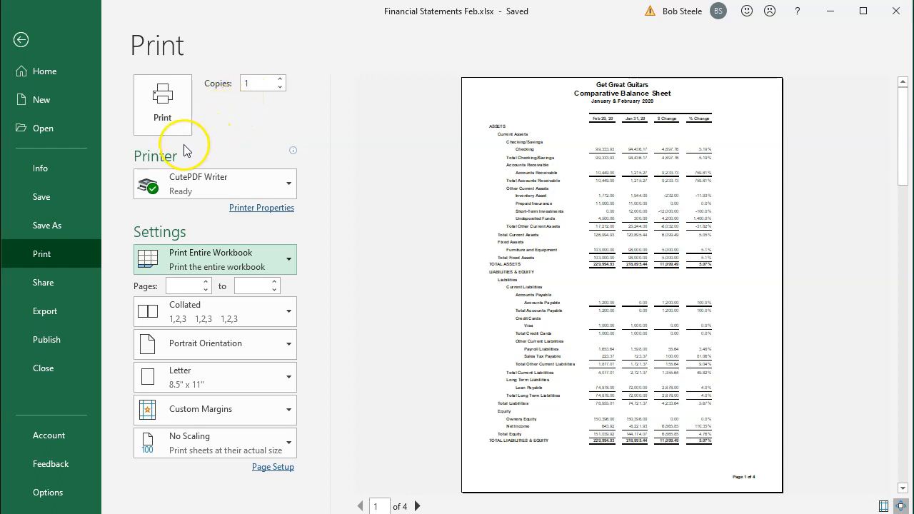
Print the workbook with CutePDF Writer and save it as Financial Statements Feb.pdf in the FS Feb folder.
click(171, 124)
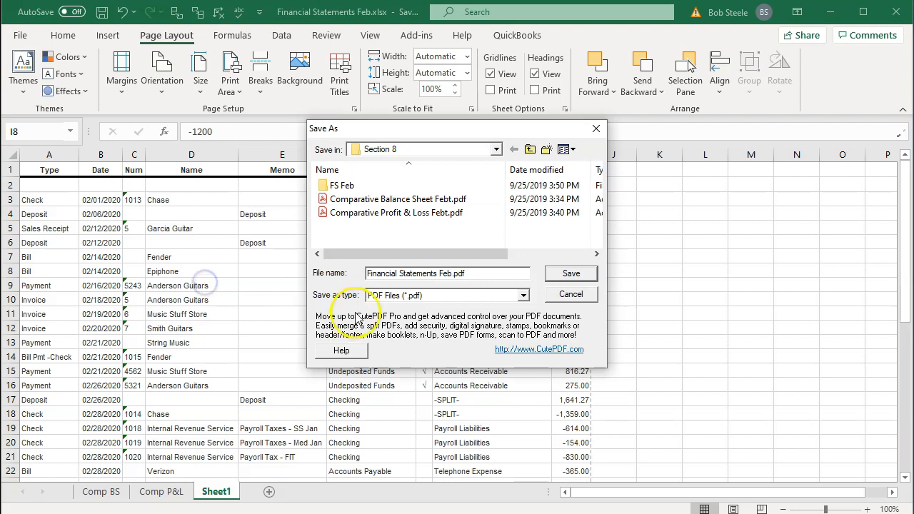
double_click(339, 186)
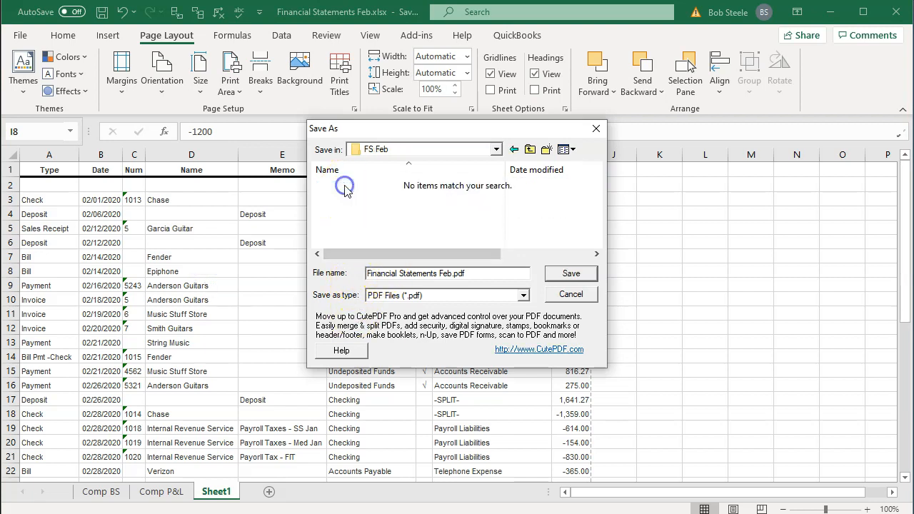
click(564, 275)
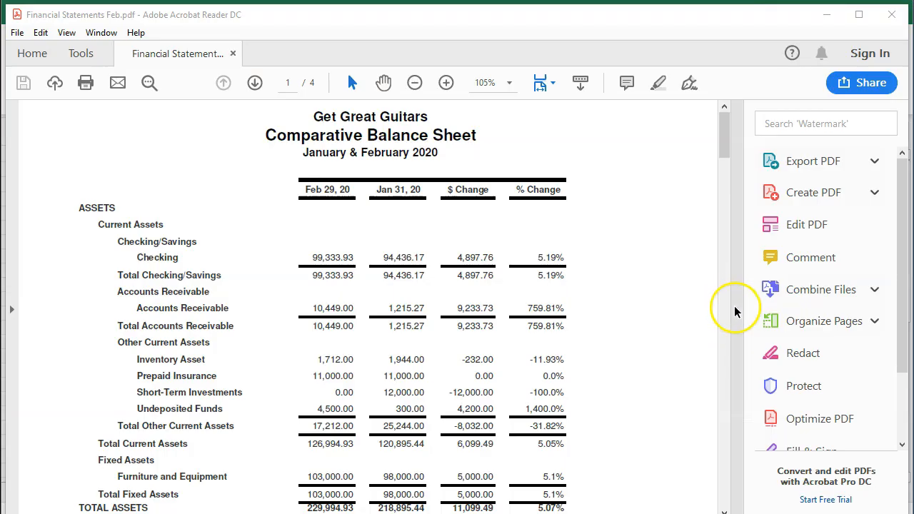
Look through the pages of Financial Statements Feb.pdf, close it, and return to the Transaction List by Date report in QuickBooks.
click(736, 311)
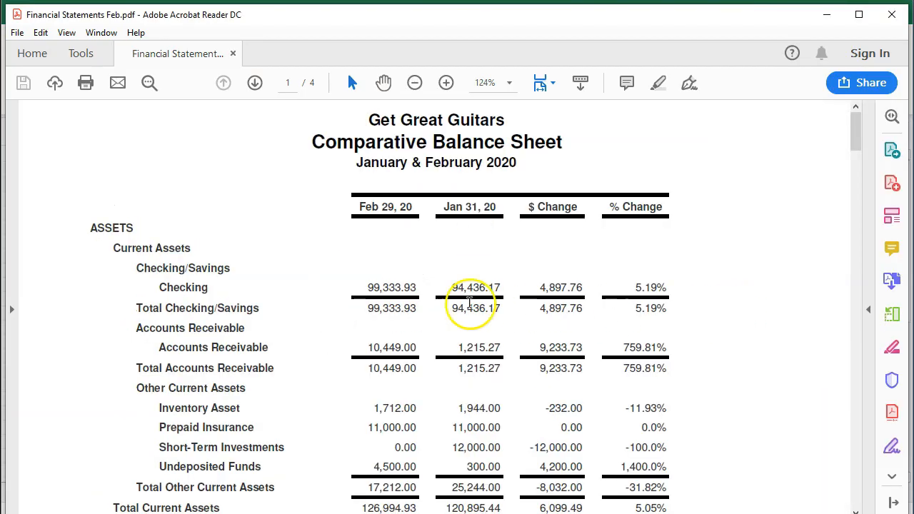
scroll(361, 301, down, 10)
scroll(361, 300, down, 20)
scroll(360, 294, down, 15)
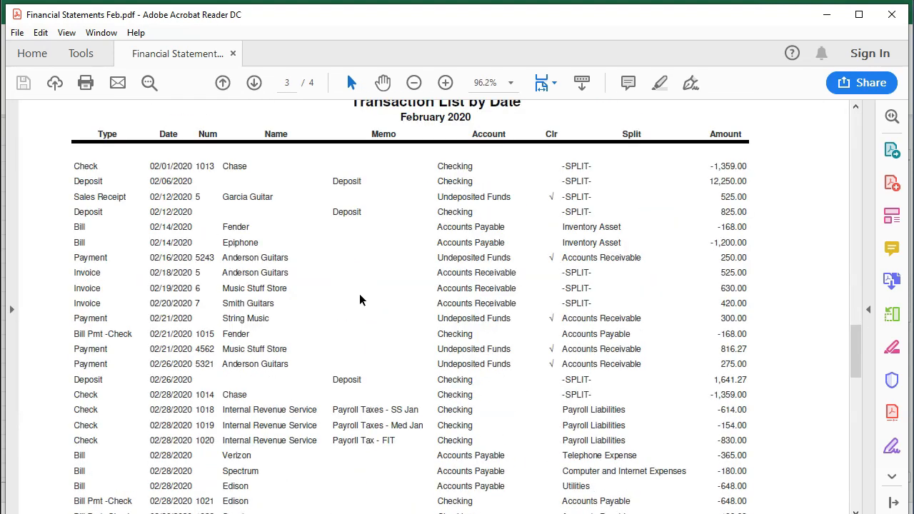
scroll(360, 300, down, 5)
scroll(360, 300, up, 4)
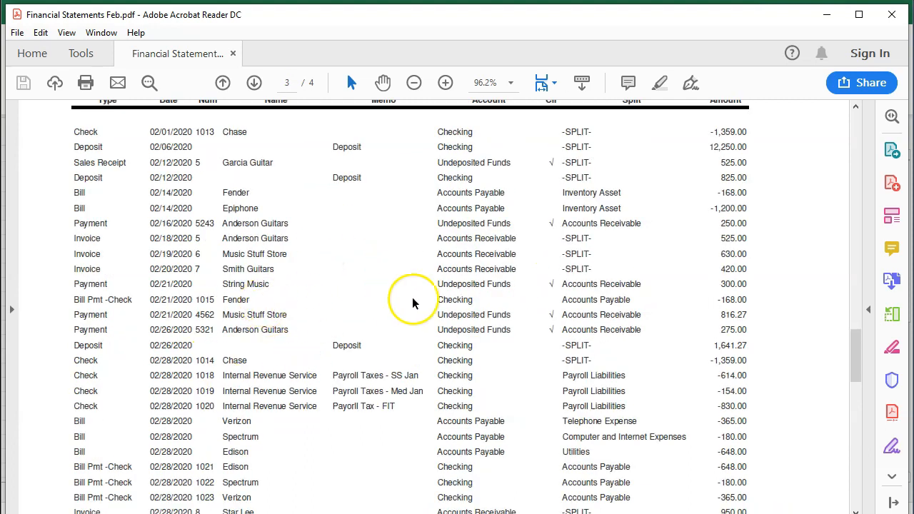
scroll(457, 286, down, 10)
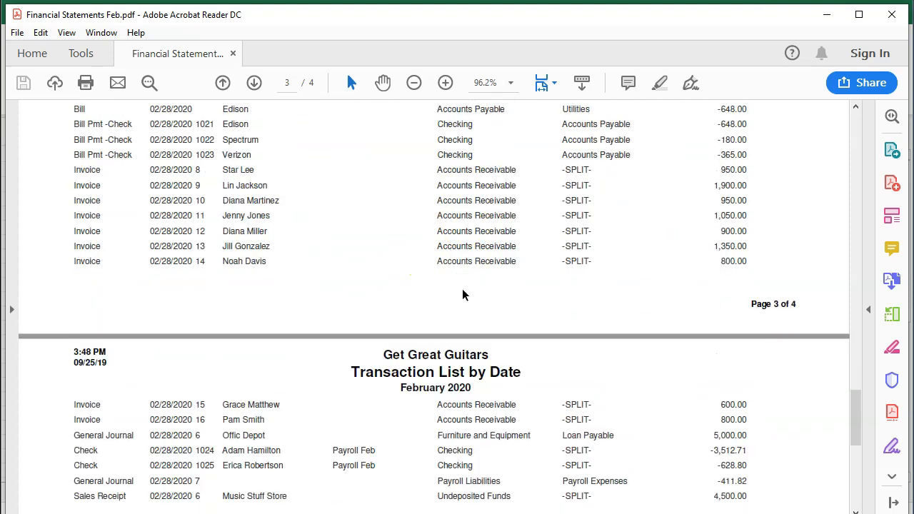
scroll(463, 295, down, 6)
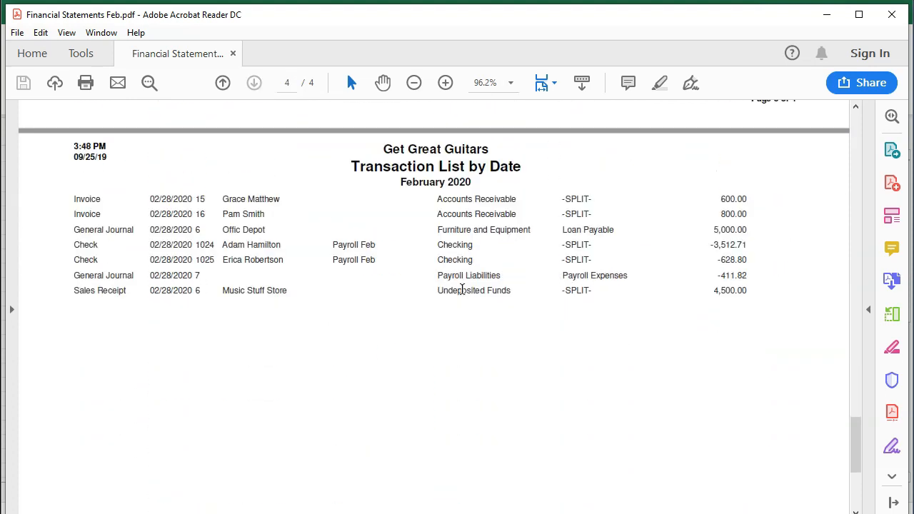
click(896, 15)
click(901, 16)
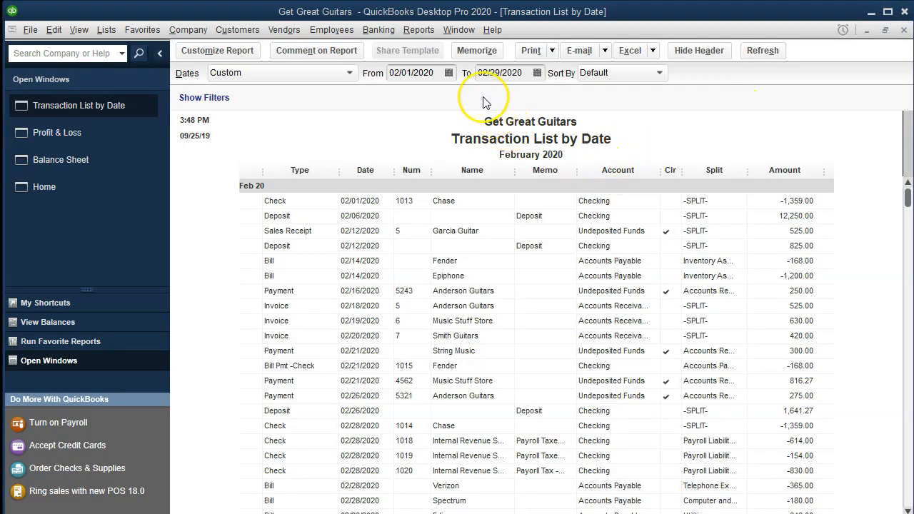
Print the Transaction List by Date report with CutePDF Writer, saving it as Transaction List By Date Feb.pdf in the Section 8 folder.
click(550, 51)
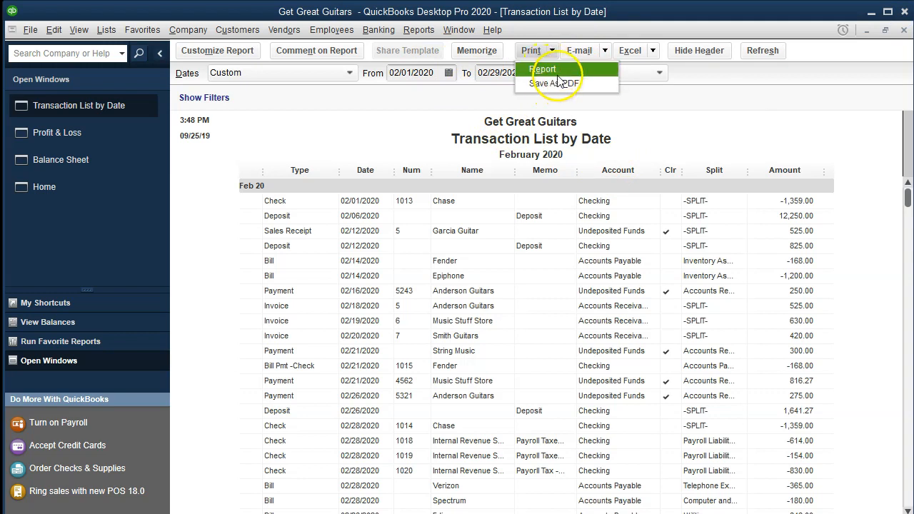
click(562, 69)
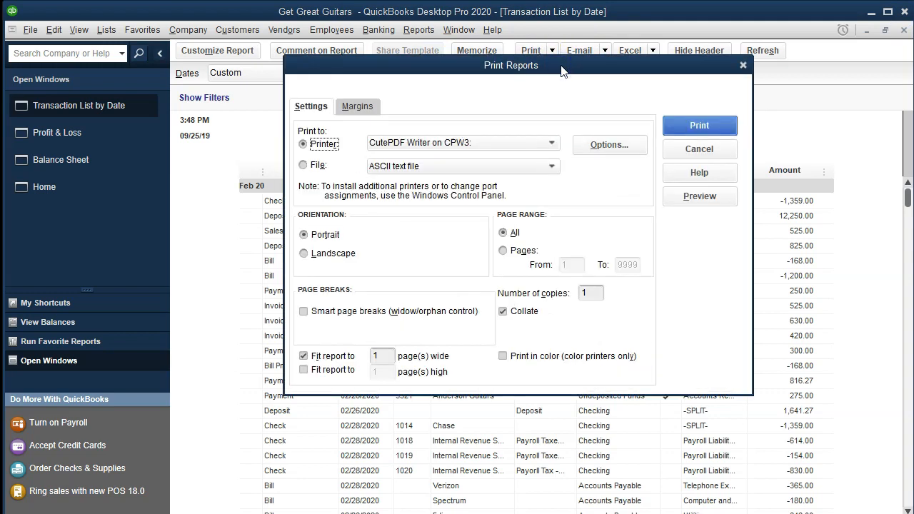
click(697, 125)
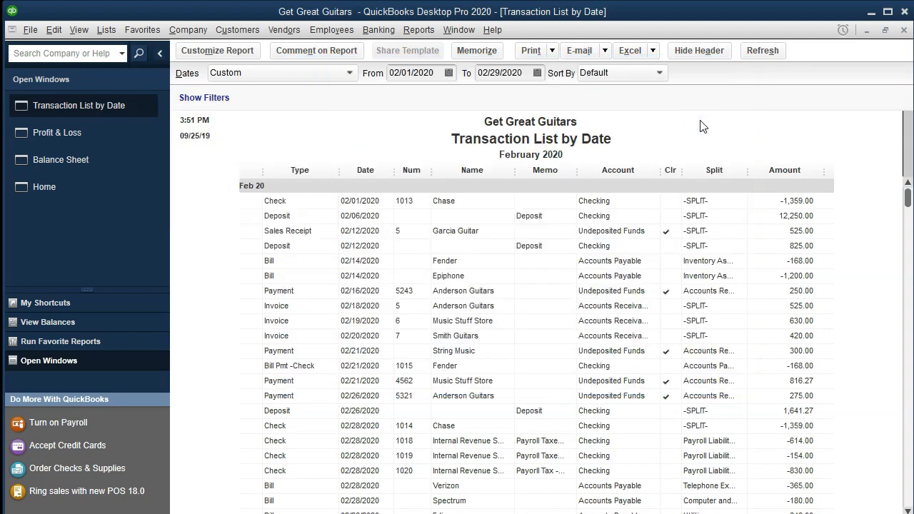
click(337, 139)
click(724, 139)
click(66, 512)
click(440, 308)
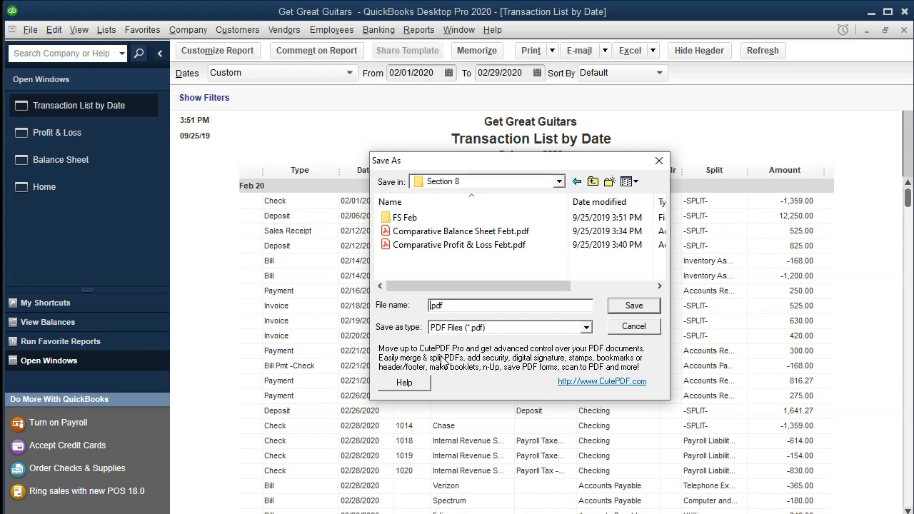
text(Transaction List By Date Feb)
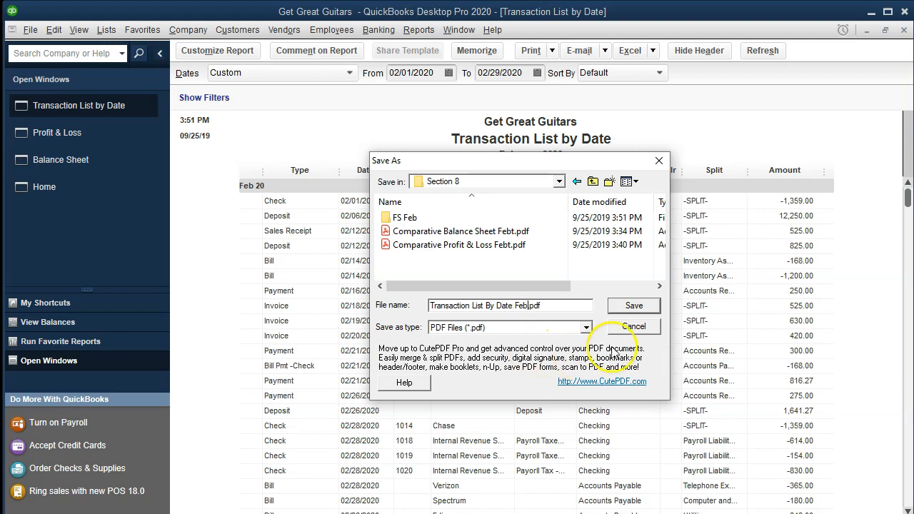
click(628, 306)
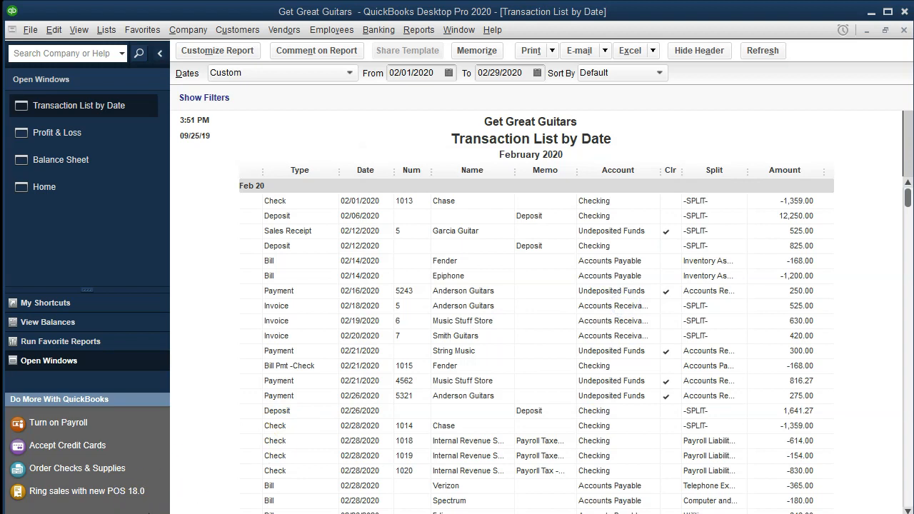
Switch to the Section 8 folder in File Explorer, create a folder named Financial Statements Fib, and move the three report PDFs into it.
key(alt+Tab)
click(424, 205)
click(427, 219)
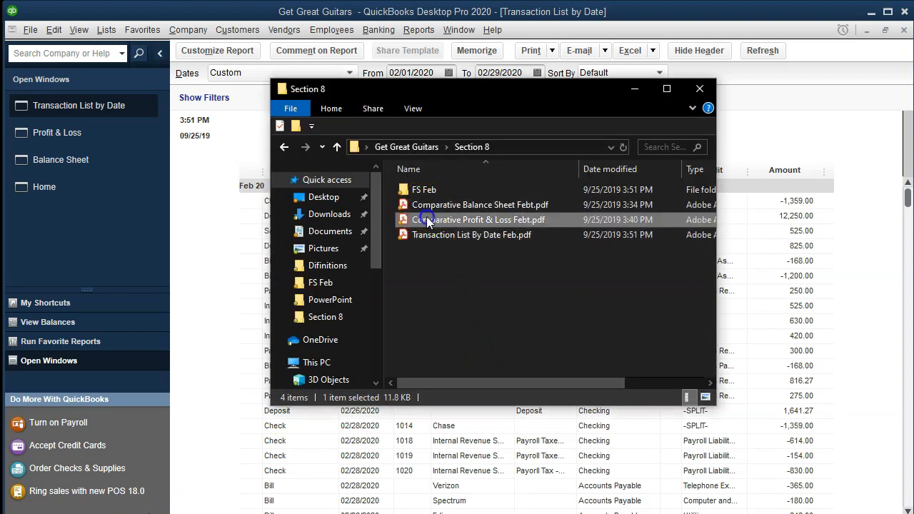
click(431, 234)
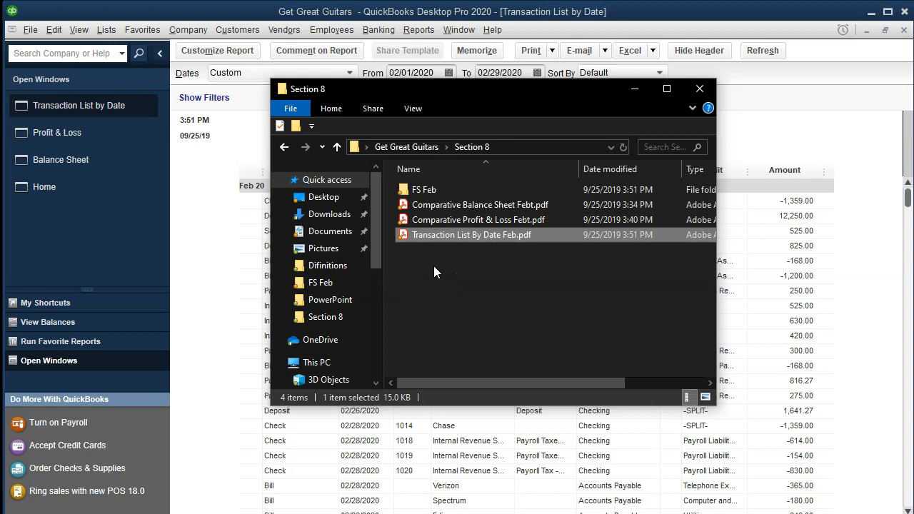
click(434, 265)
right_click(433, 266)
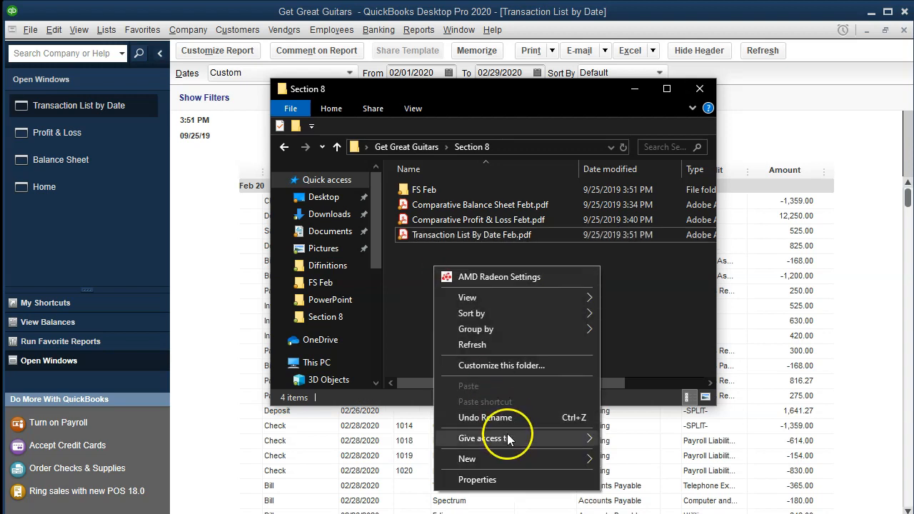
mouse_move(489, 454)
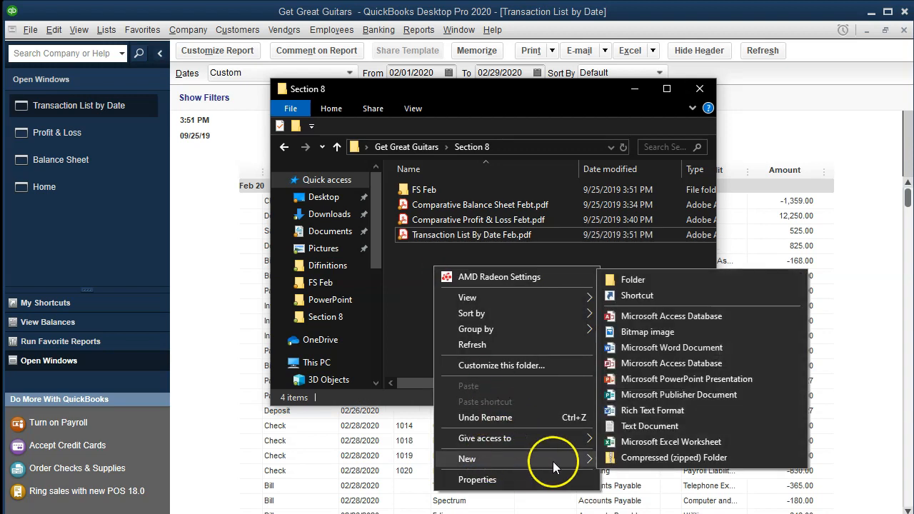
click(634, 279)
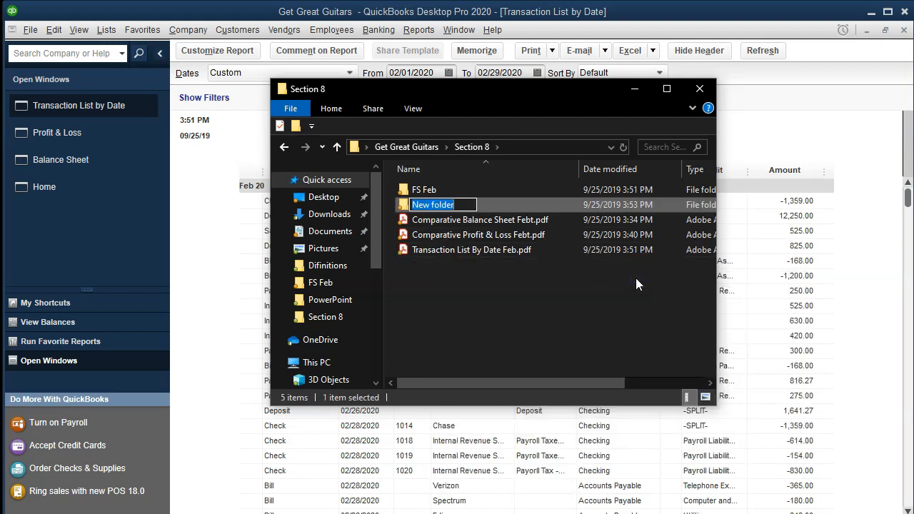
text(Financial Statements )
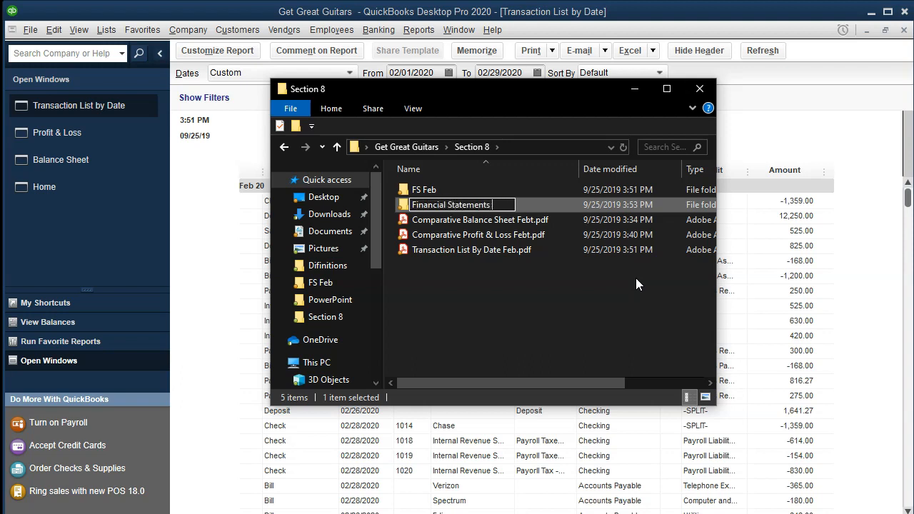
text(Fib)
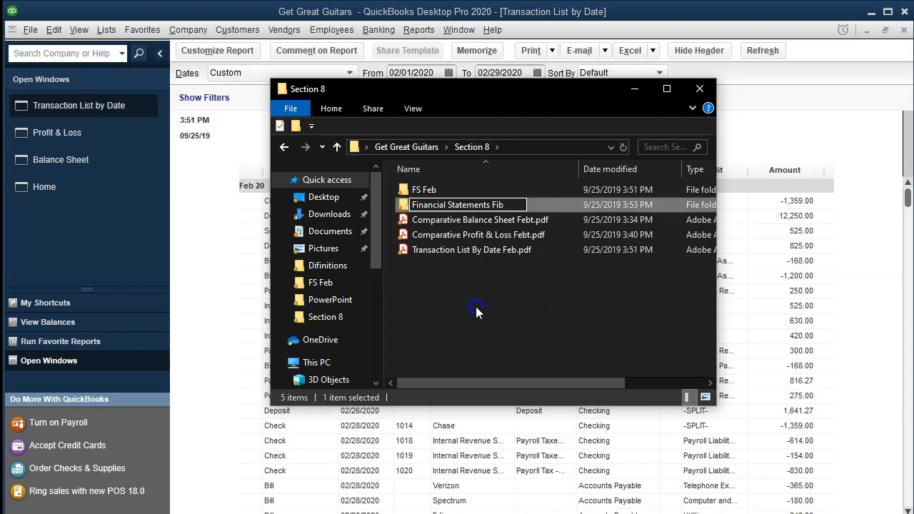
drag(463, 300, 417, 190)
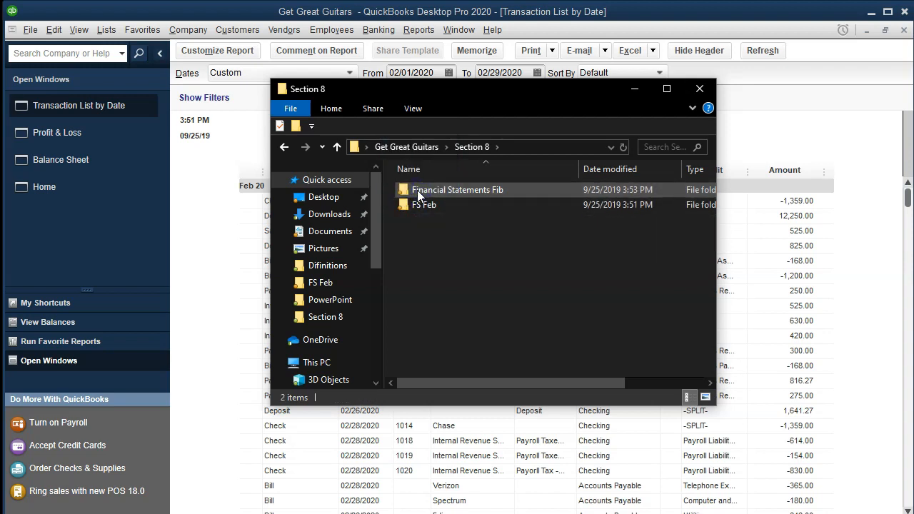
Rename the Financial Statements Fib folder as Financial Statements Feb.
click(417, 190)
right_click(417, 190)
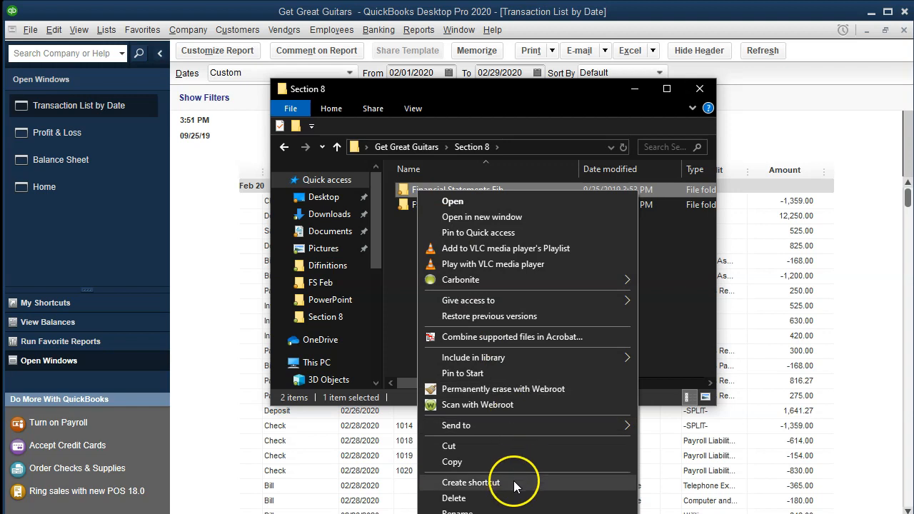
click(508, 511)
click(511, 190)
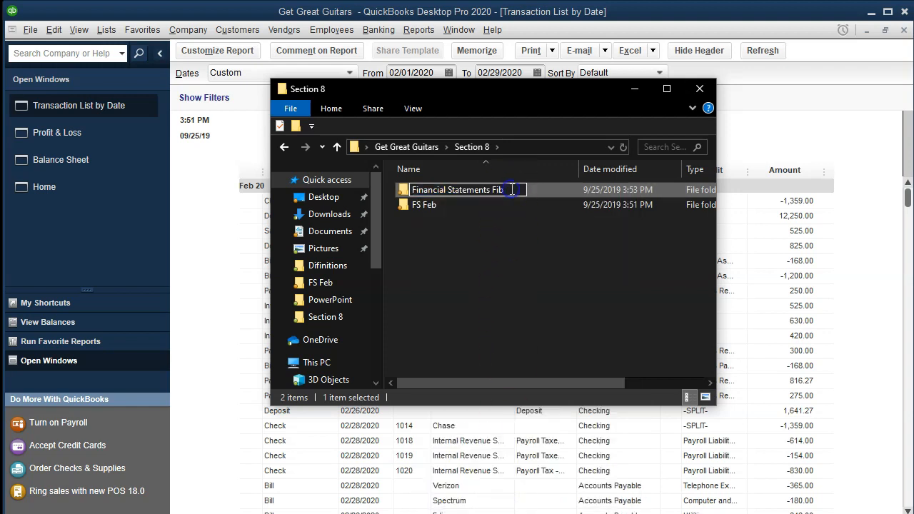
key(BackSpace)
key(BackSpace)
text(eb)
click(446, 400)
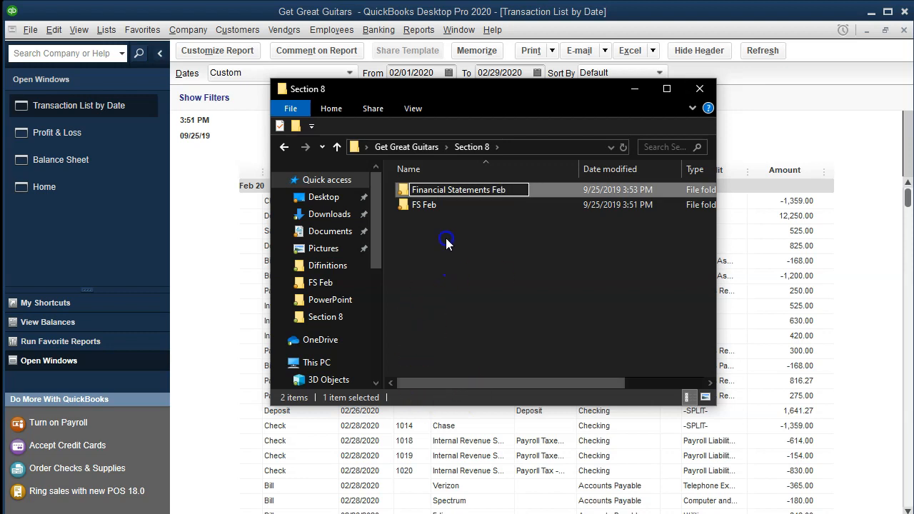
Compress the Financial Statements Feb folder into a zip file in Section 8.
click(424, 190)
right_click(425, 190)
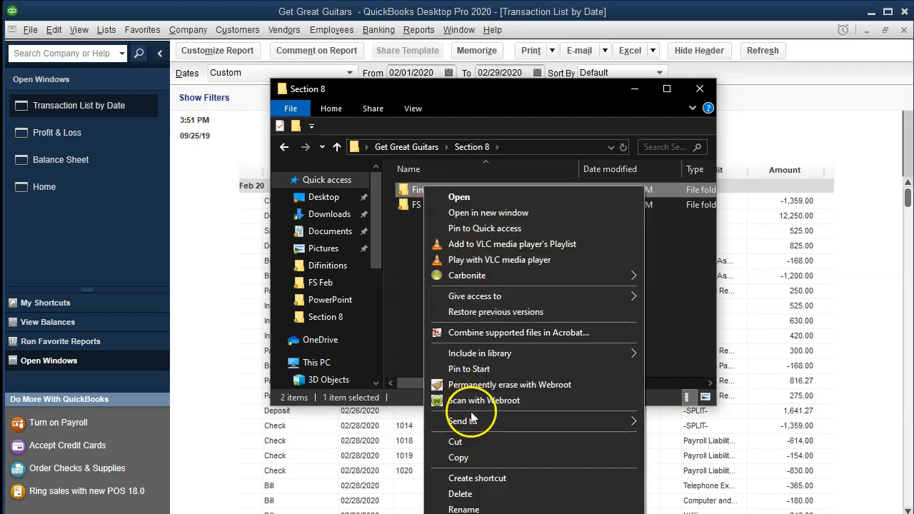
mouse_move(574, 418)
click(660, 437)
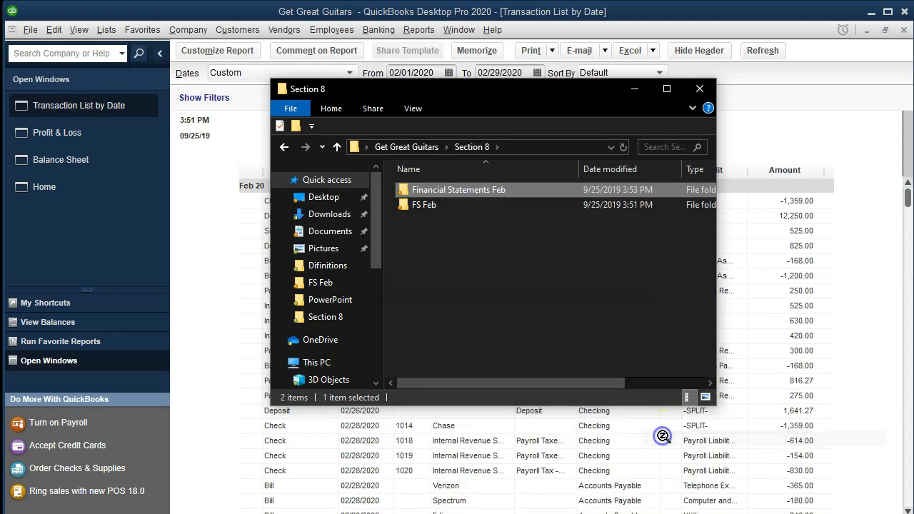
click(454, 281)
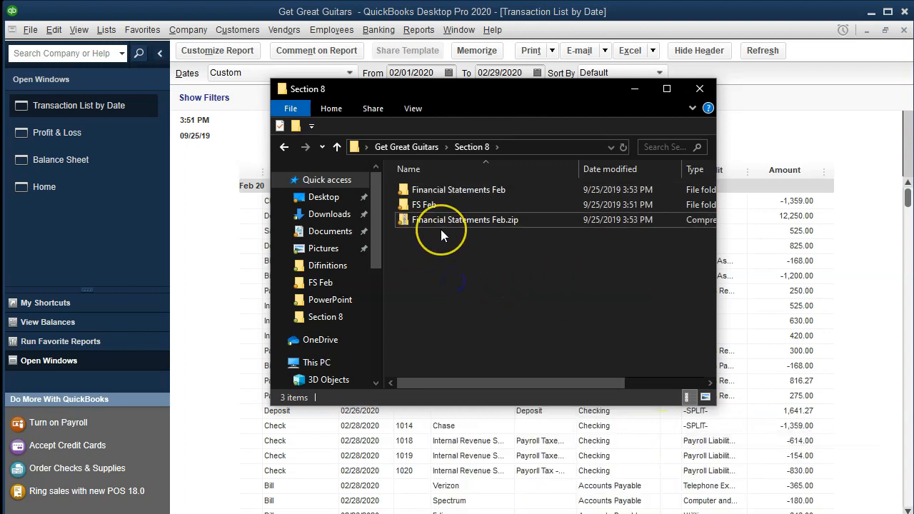